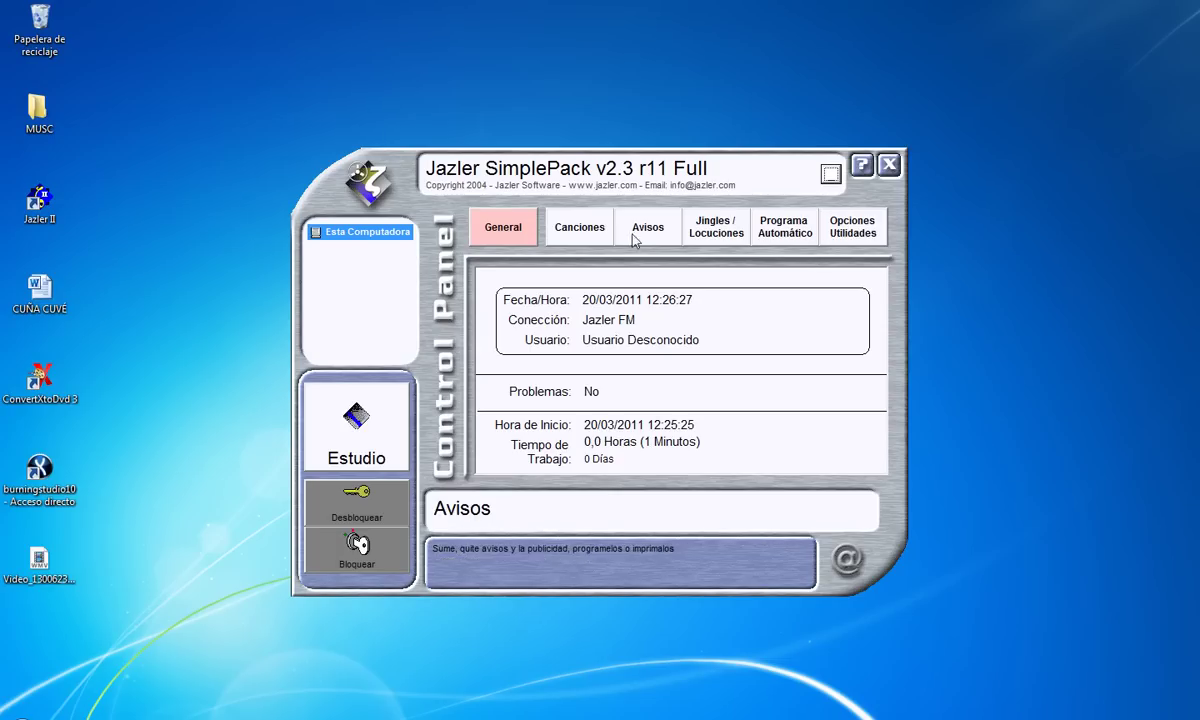
- Open the song category editor, and show the MUSICA folder in a file explorer window beside it
{"action": "left_click", "coordinate": [585, 235]}
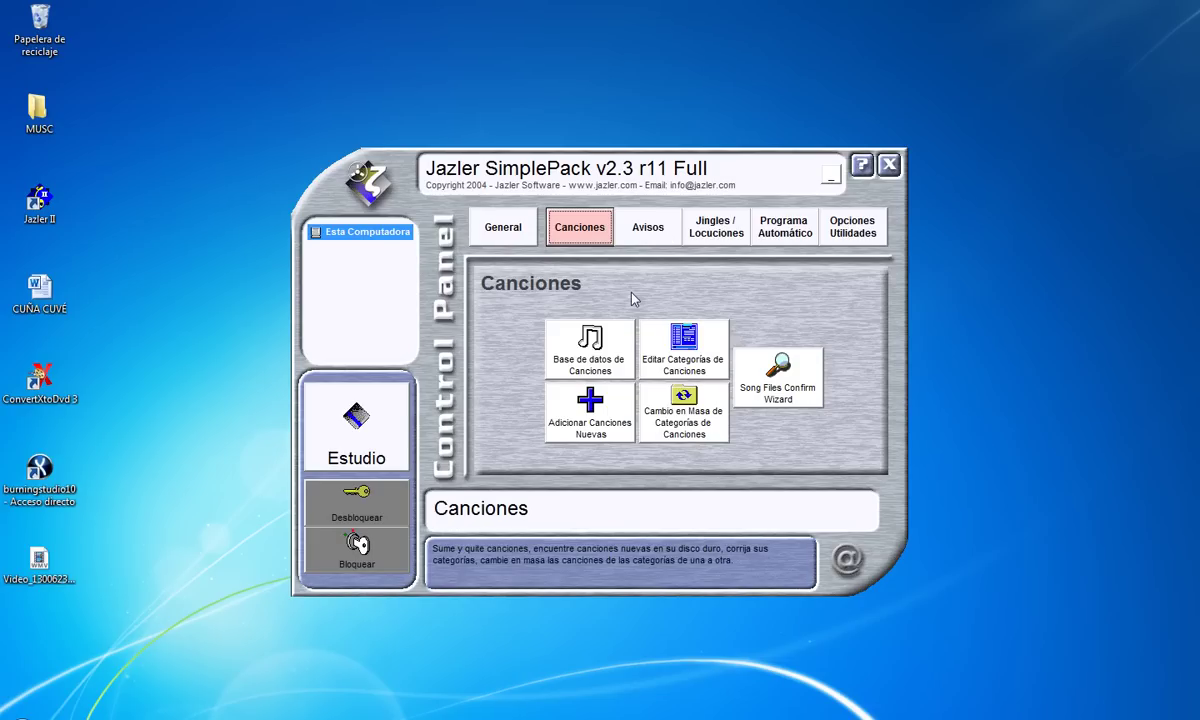
{"action": "left_click", "coordinate": [666, 343]}
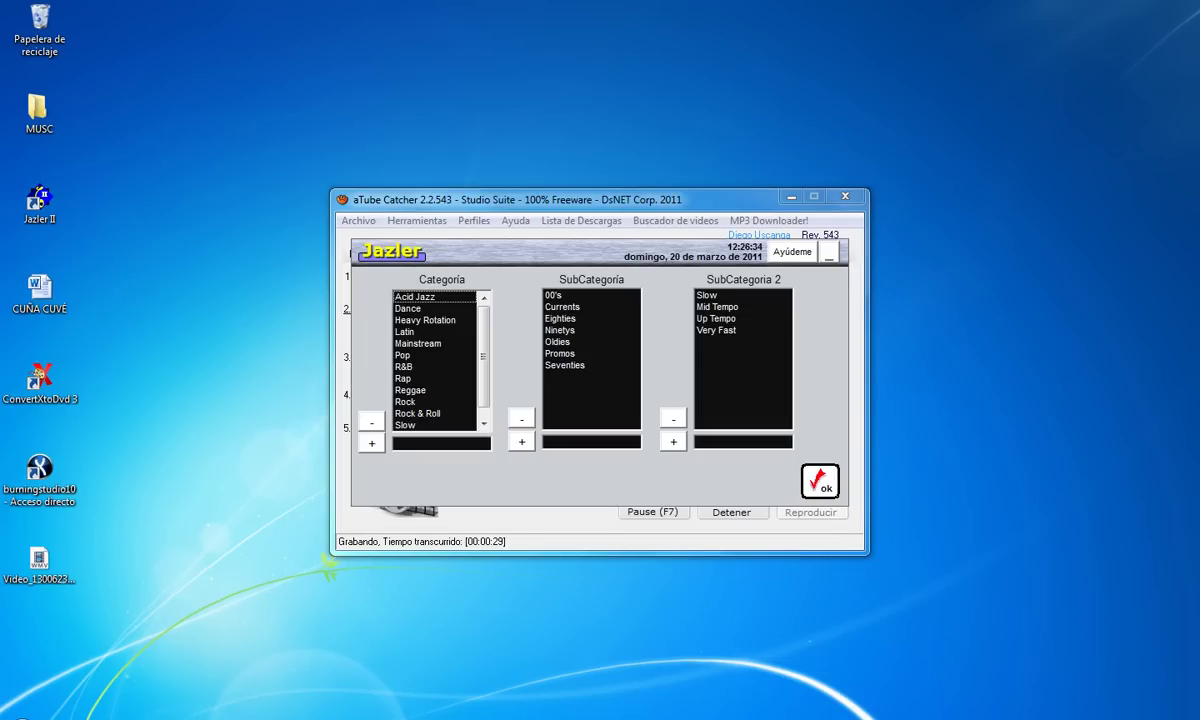
{"action": "left_click", "coordinate": [126, 708]}
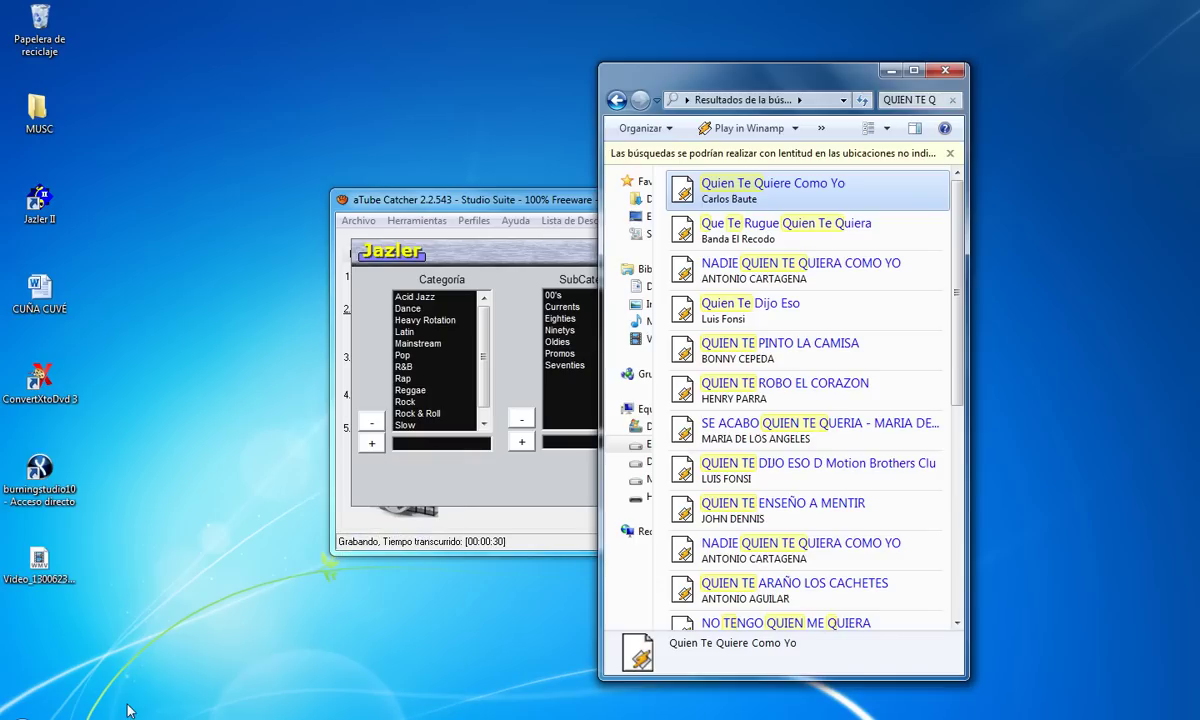
{"action": "left_click", "coordinate": [640, 440]}
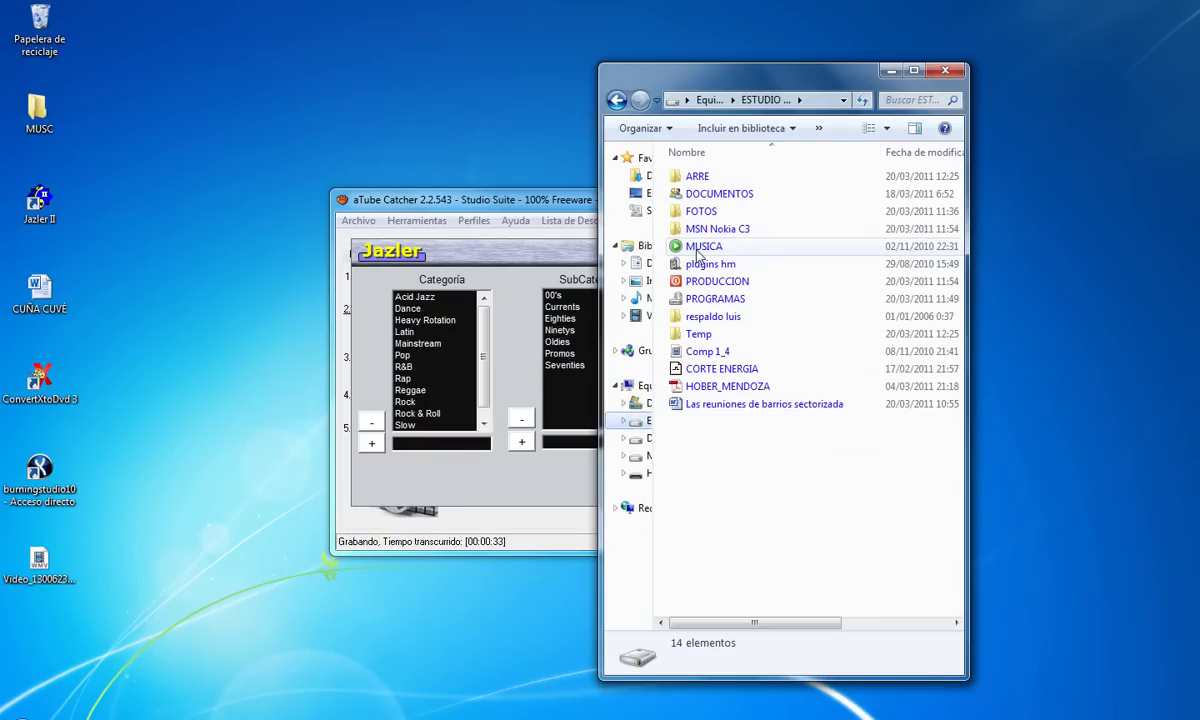
{"action": "left_click", "coordinate": [699, 250]}
{"action": "double_click", "coordinate": [699, 250]}
{"action": "left_click_drag", "start_coordinate": [762, 77], "coordinate": [185, 16]}
{"action": "left_click_drag", "start_coordinate": [357, 620], "coordinate": [357, 719]}
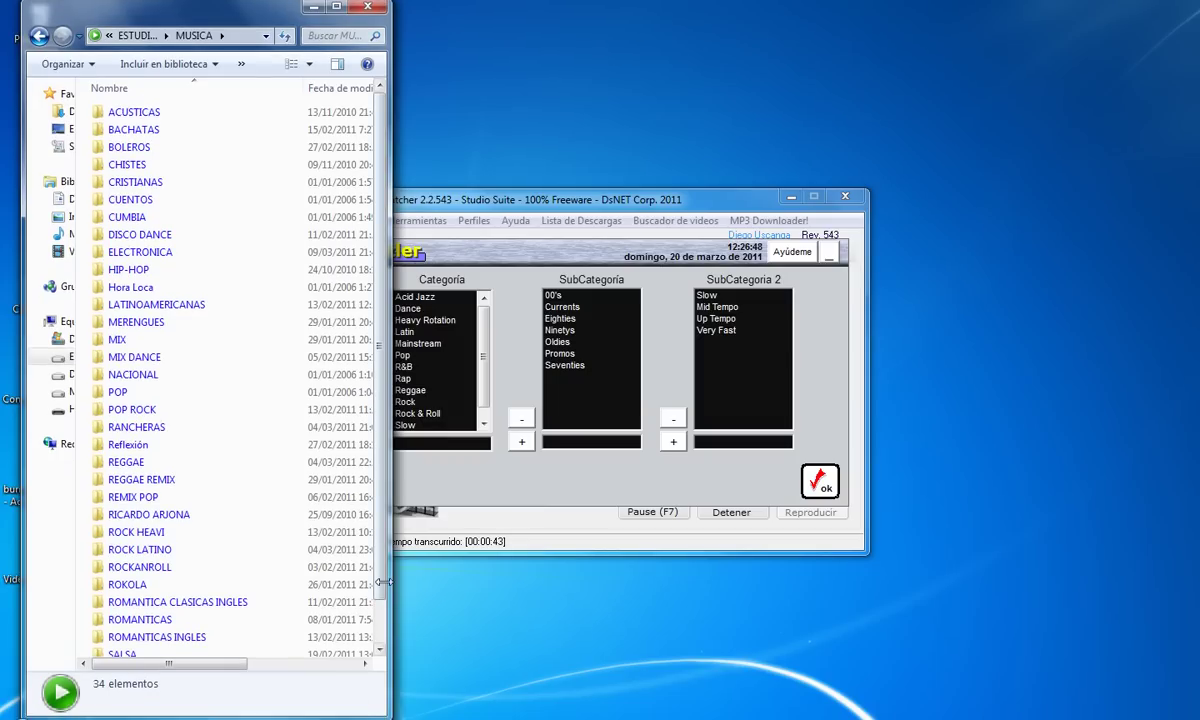
- Examine the genre folders inside MUSICA and the language subfolders inside ACUSTICAS
{"action": "left_click", "coordinate": [384, 649]}
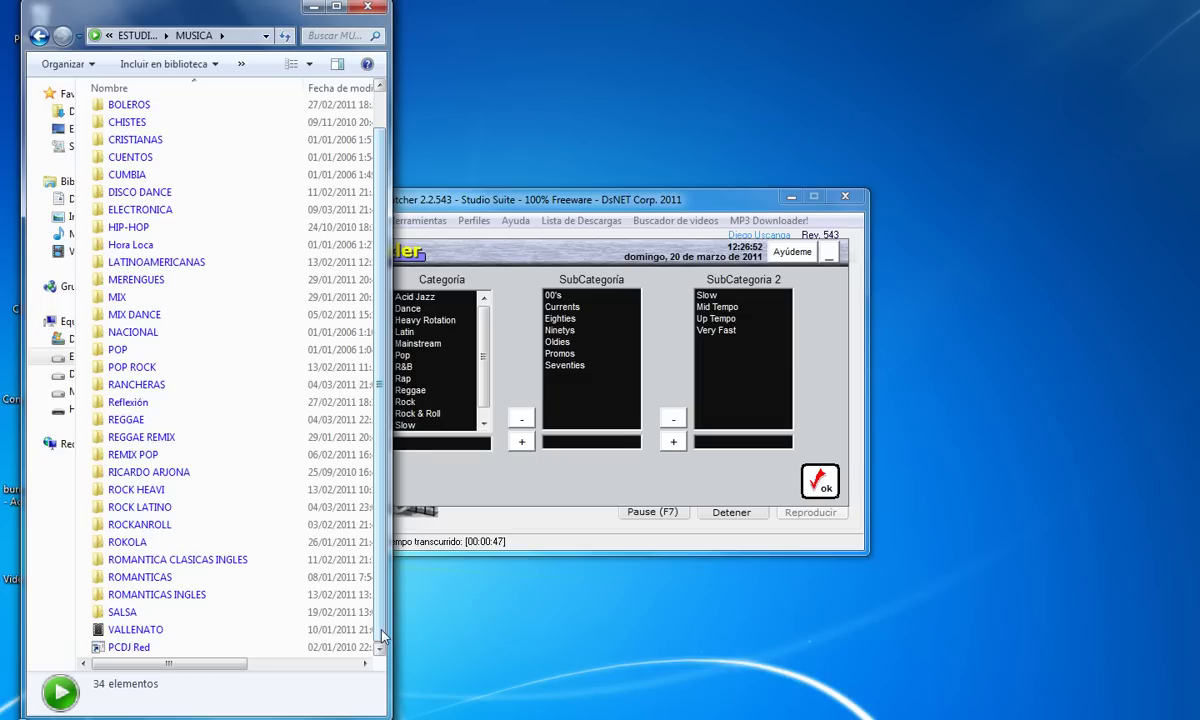
{"action": "left_click_drag", "start_coordinate": [384, 636], "coordinate": [384, 571]}
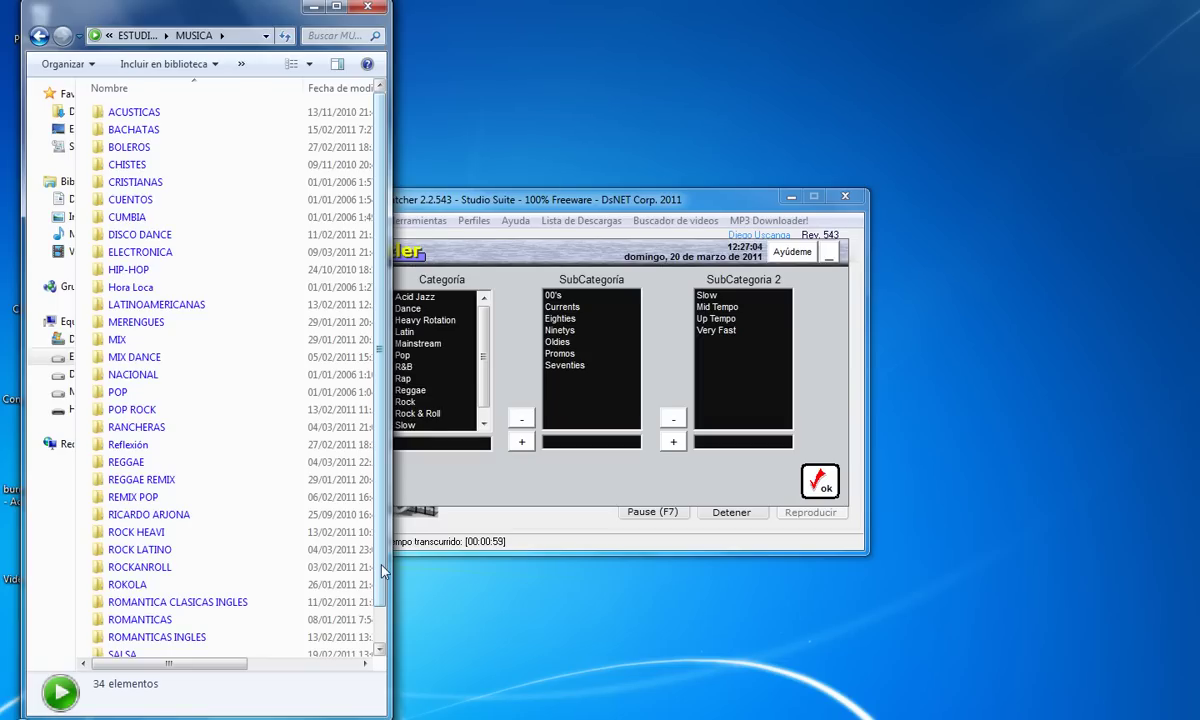
{"action": "left_click_drag", "start_coordinate": [383, 570], "coordinate": [385, 490]}
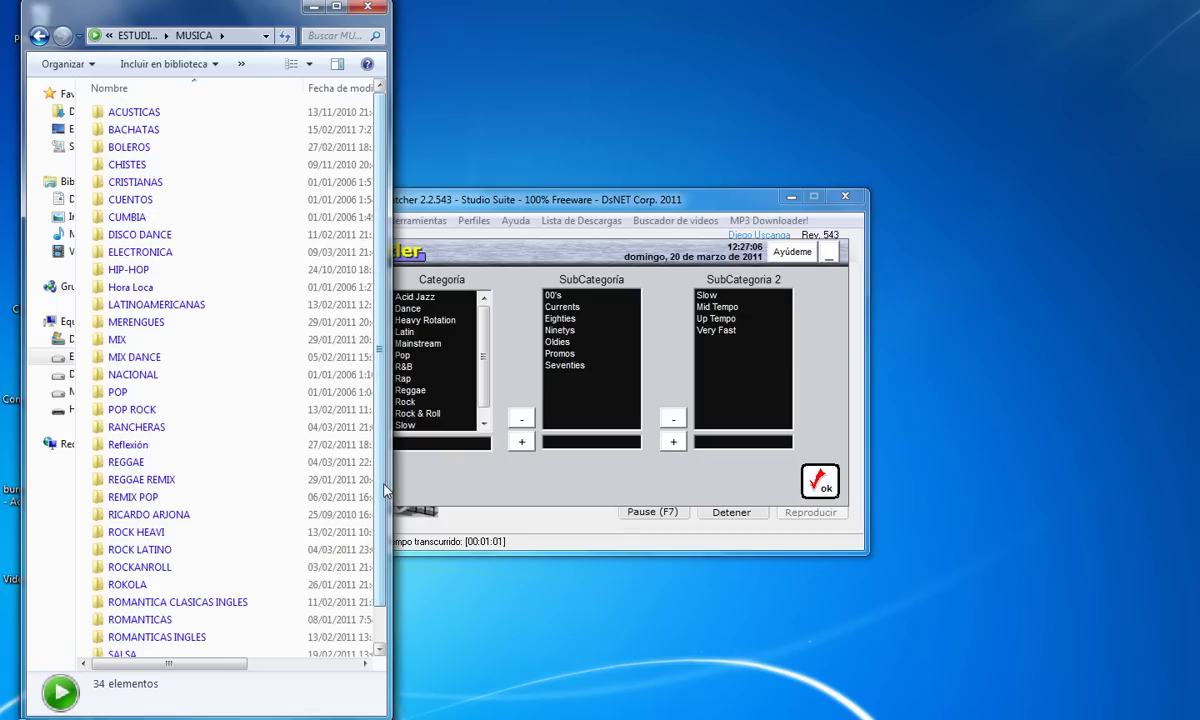
{"action": "double_click", "coordinate": [130, 116]}
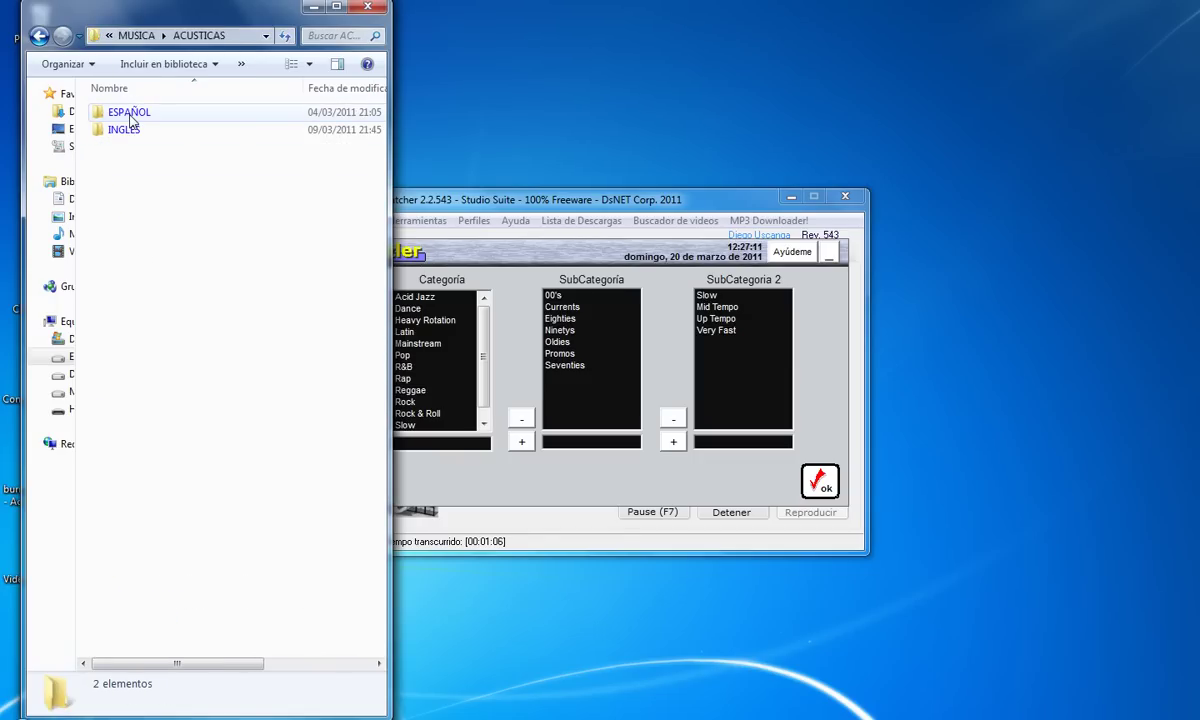
{"action": "left_click", "coordinate": [38, 36]}
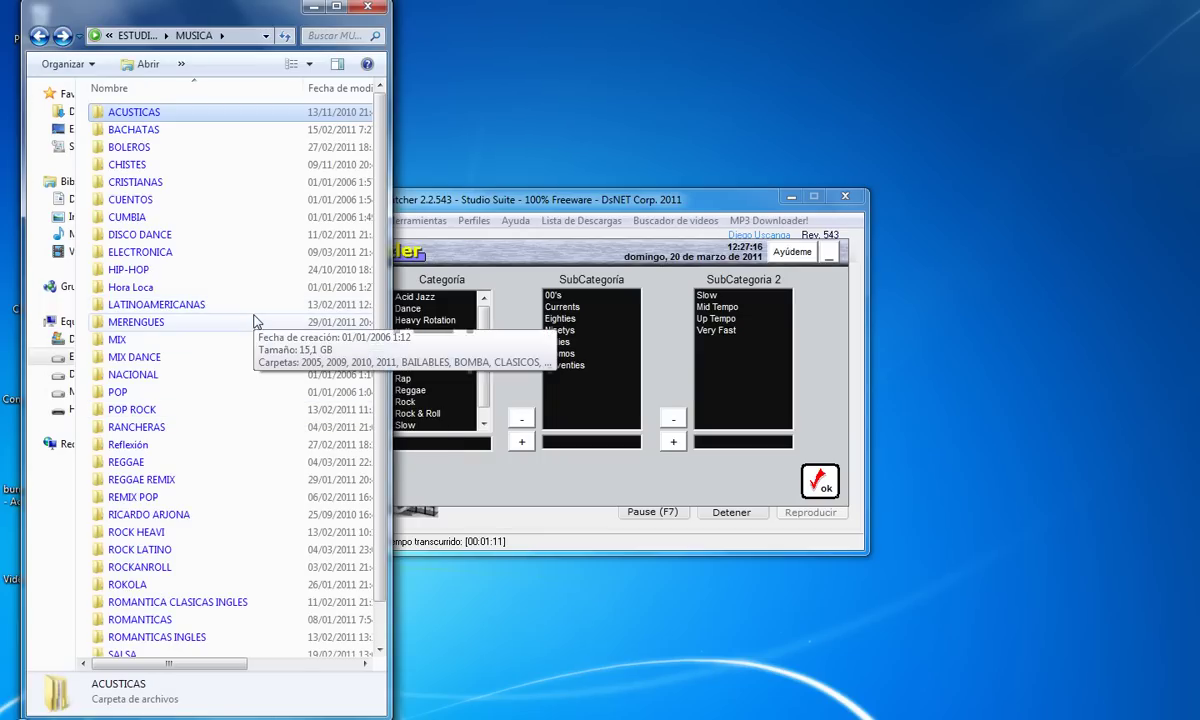
- Delete all the default song categories in Jazler except Dance
{"action": "left_click", "coordinate": [507, 468]}
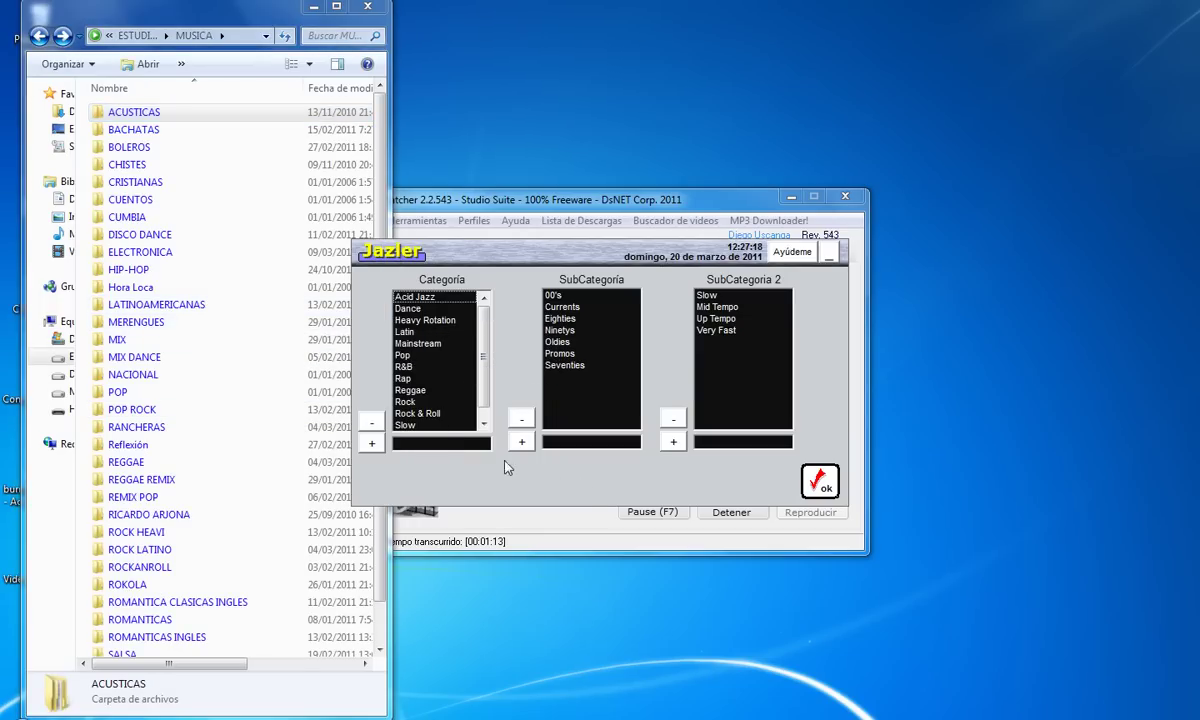
{"action": "left_click", "coordinate": [371, 421]}
{"action": "left_click", "coordinate": [420, 308]}
{"action": "left_click", "coordinate": [371, 421]}
{"action": "left_click", "coordinate": [415, 320]}
{"action": "left_click", "coordinate": [371, 421]}
{"action": "left_click", "coordinate": [410, 355]}
{"action": "left_click", "coordinate": [371, 421]}
{"action": "left_click", "coordinate": [404, 378]}
{"action": "left_click", "coordinate": [371, 421]}
{"action": "left_click", "coordinate": [417, 366]}
{"action": "left_click", "coordinate": [371, 421]}
{"action": "left_click", "coordinate": [415, 366]}
{"action": "left_click", "coordinate": [371, 421]}
{"action": "left_click", "coordinate": [403, 343]}
{"action": "left_click", "coordinate": [371, 421]}
{"action": "left_click", "coordinate": [405, 331]}
{"action": "left_click", "coordinate": [371, 421]}
{"action": "left_click", "coordinate": [405, 332]}
{"action": "left_click", "coordinate": [371, 421]}
{"action": "left_click", "coordinate": [404, 320]}
{"action": "left_click", "coordinate": [371, 421]}
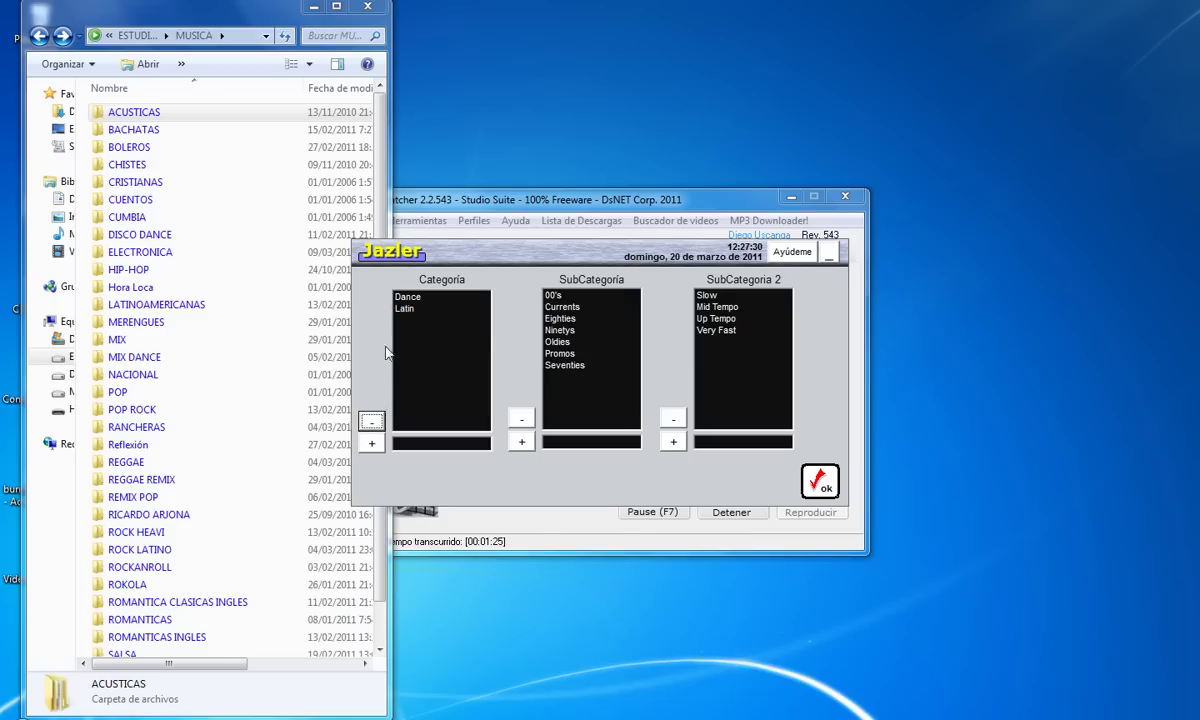
{"action": "left_click", "coordinate": [404, 308]}
{"action": "left_click", "coordinate": [371, 421]}
- Add a song category named ACUSTICAS and delete the Dance category
{"action": "left_click", "coordinate": [405, 299]}
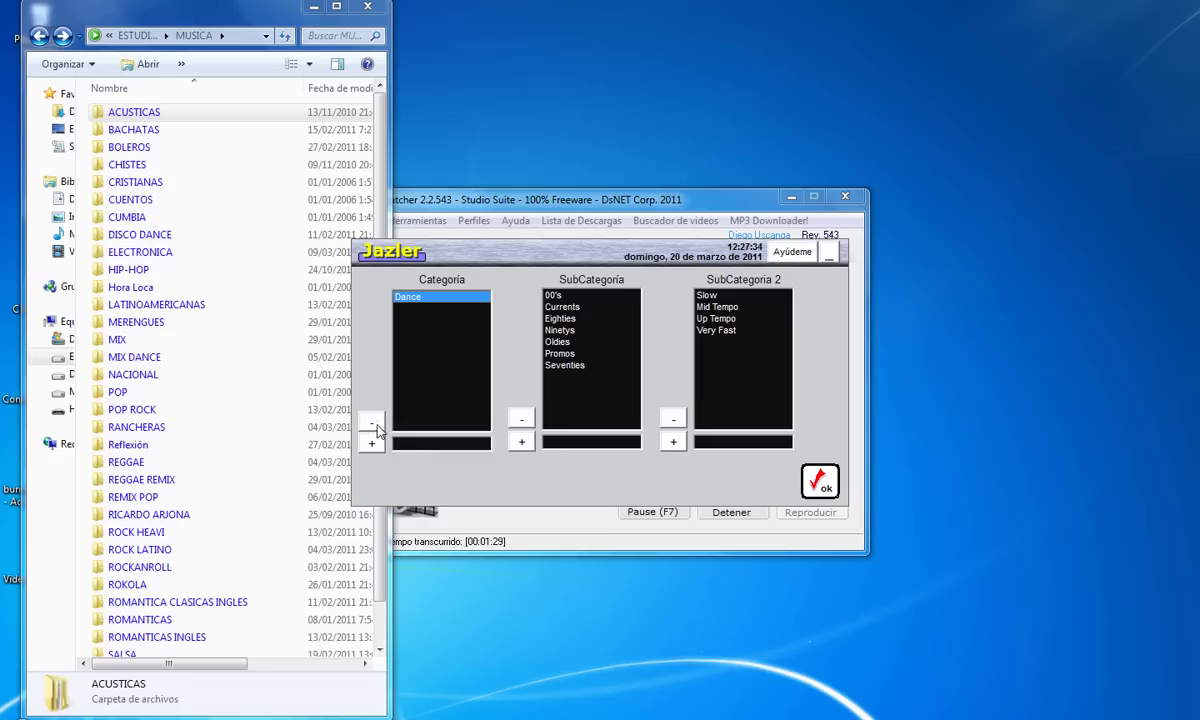
{"action": "left_click", "coordinate": [433, 441]}
{"action": "type", "text": "ACUSTICAS"}
{"action": "left_click", "coordinate": [371, 443]}
{"action": "left_click", "coordinate": [410, 309]}
{"action": "left_click", "coordinate": [371, 420]}
- Delete all the default entries in the first subcategory list except 00's
{"action": "left_click", "coordinate": [558, 318]}
{"action": "left_click", "coordinate": [521, 418]}
{"action": "left_click", "coordinate": [556, 354]}
{"action": "key", "text": "Delete"}
{"action": "key", "text": "Up"}
{"action": "key", "text": "Delete"}
{"action": "key", "text": "Up"}
{"action": "left_click", "coordinate": [521, 418]}
{"action": "key", "text": "Up"}
{"action": "left_click", "coordinate": [521, 418]}
{"action": "left_click", "coordinate": [562, 309]}
{"action": "left_click", "coordinate": [521, 418]}
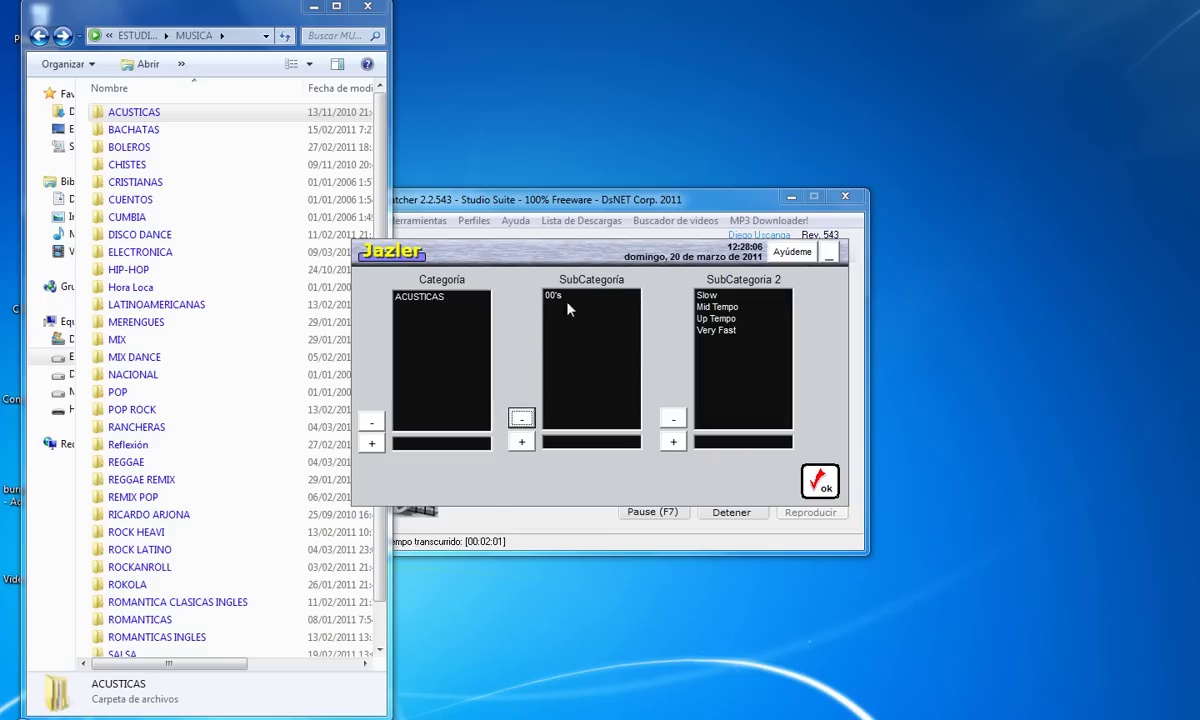
- Check the subfolders of ACUSTICAS, add ESPAÑOL to the first subcategory list, and delete the 00's entry
{"action": "key", "text": "Up"}
{"action": "left_click", "coordinate": [575, 441]}
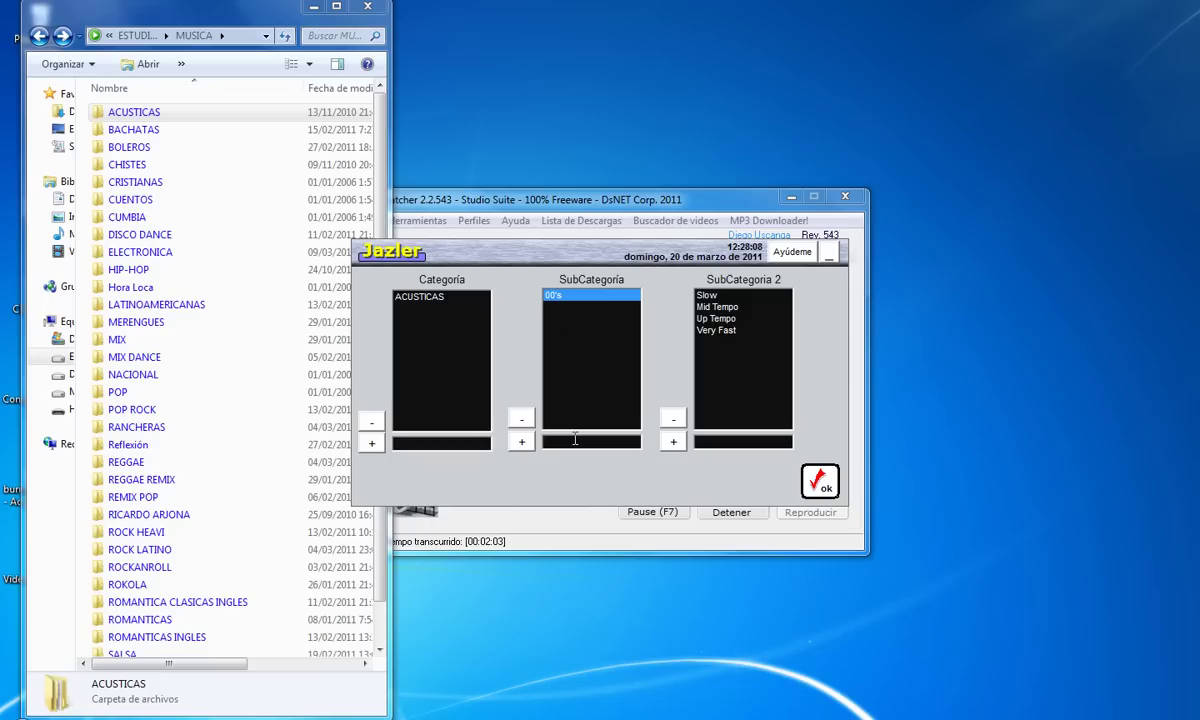
{"action": "double_click", "coordinate": [133, 112]}
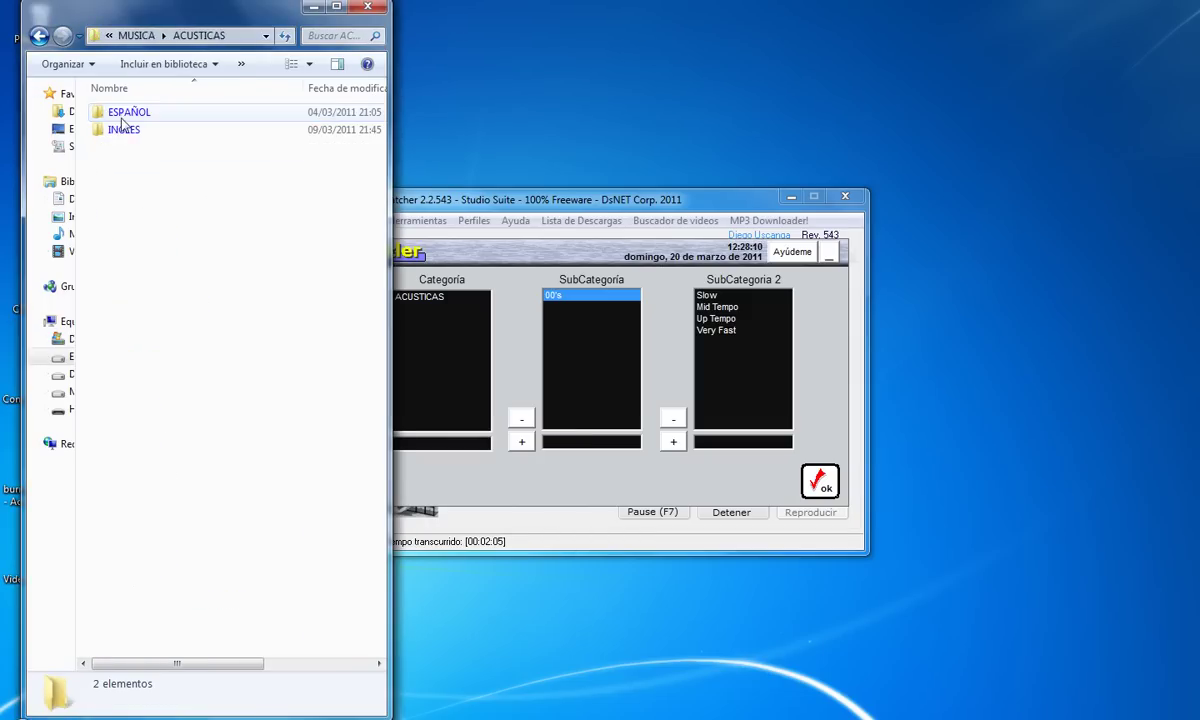
{"action": "left_click", "coordinate": [585, 444]}
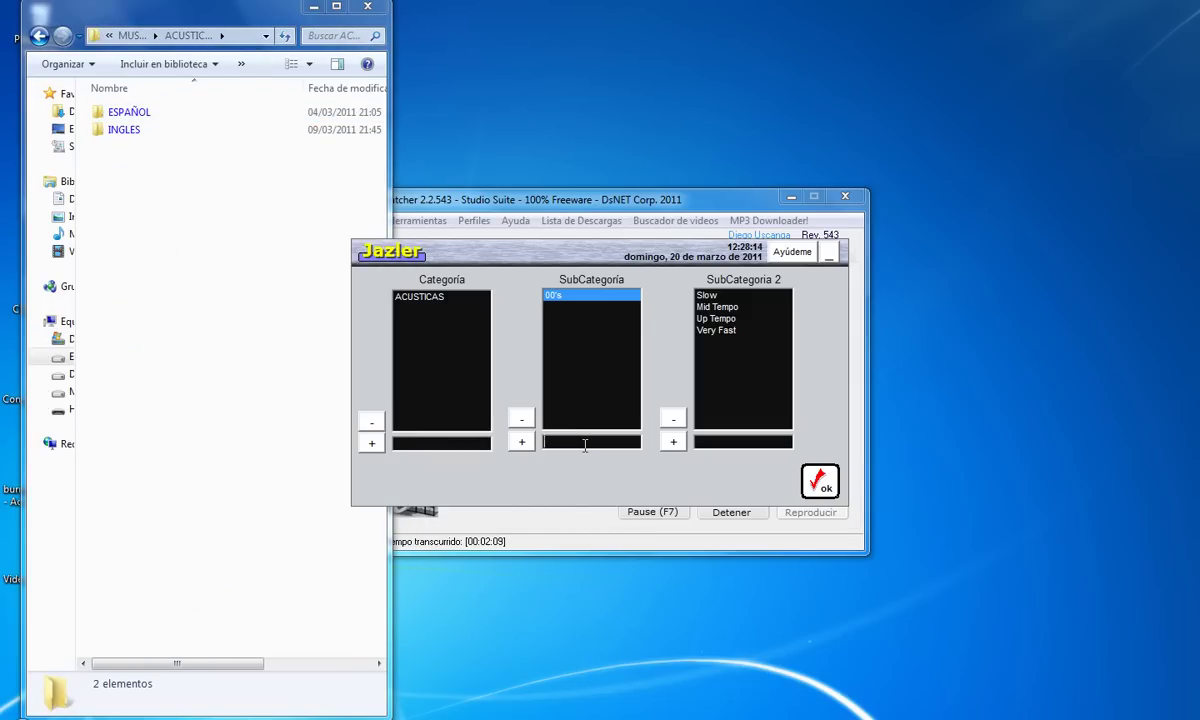
{"action": "type", "text": "ESPAÑOL"}
{"action": "left_click", "coordinate": [521, 442]}
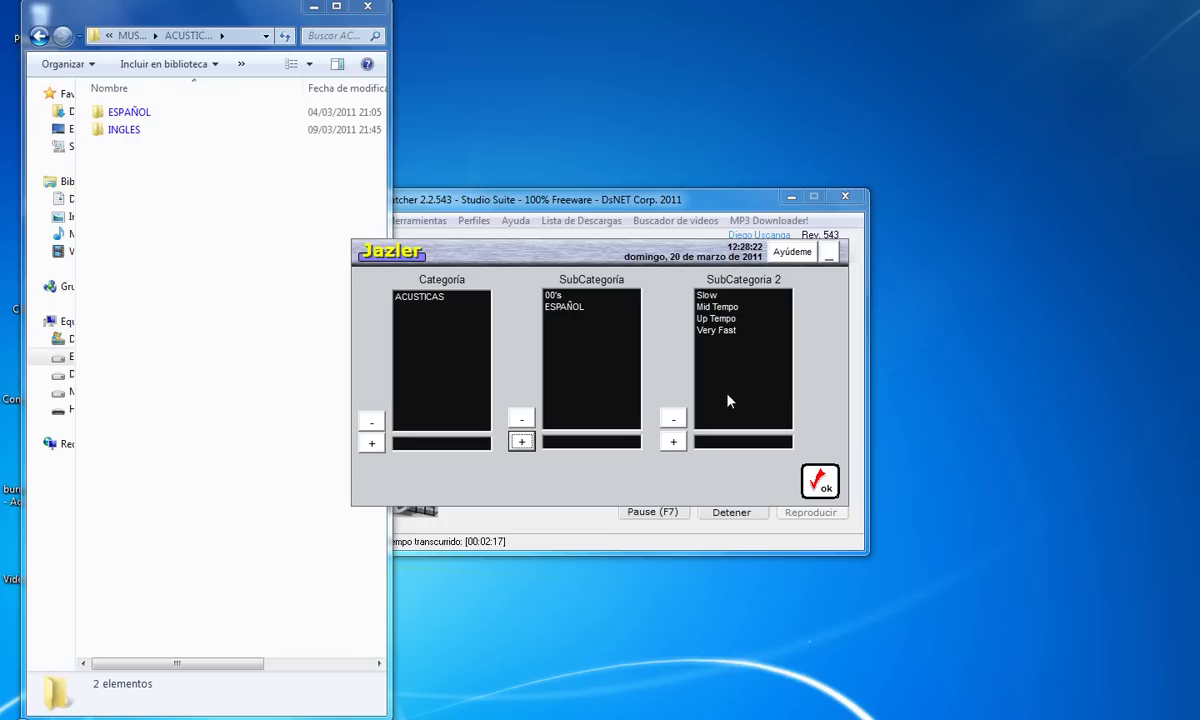
{"action": "left_click", "coordinate": [553, 295]}
{"action": "left_click", "coordinate": [521, 418]}
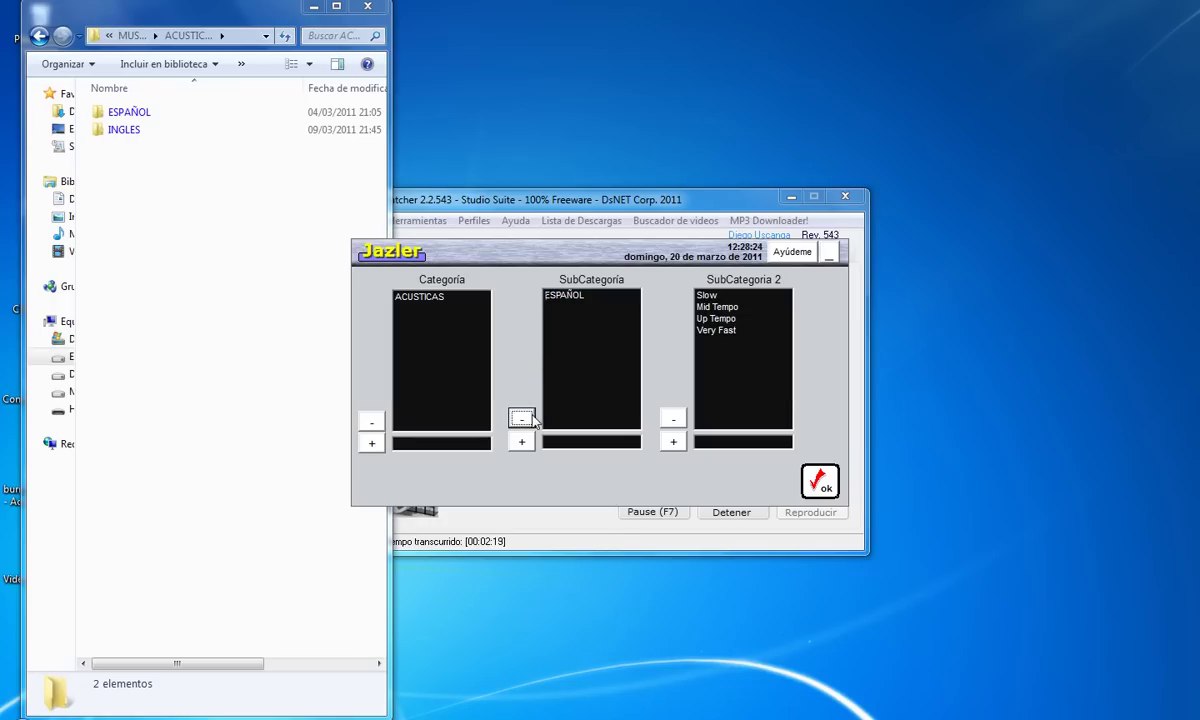
- Delete Mid Tempo, Very Fast and Up Tempo from the second subcategory list
{"action": "left_click", "coordinate": [716, 307]}
{"action": "left_click", "coordinate": [673, 418]}
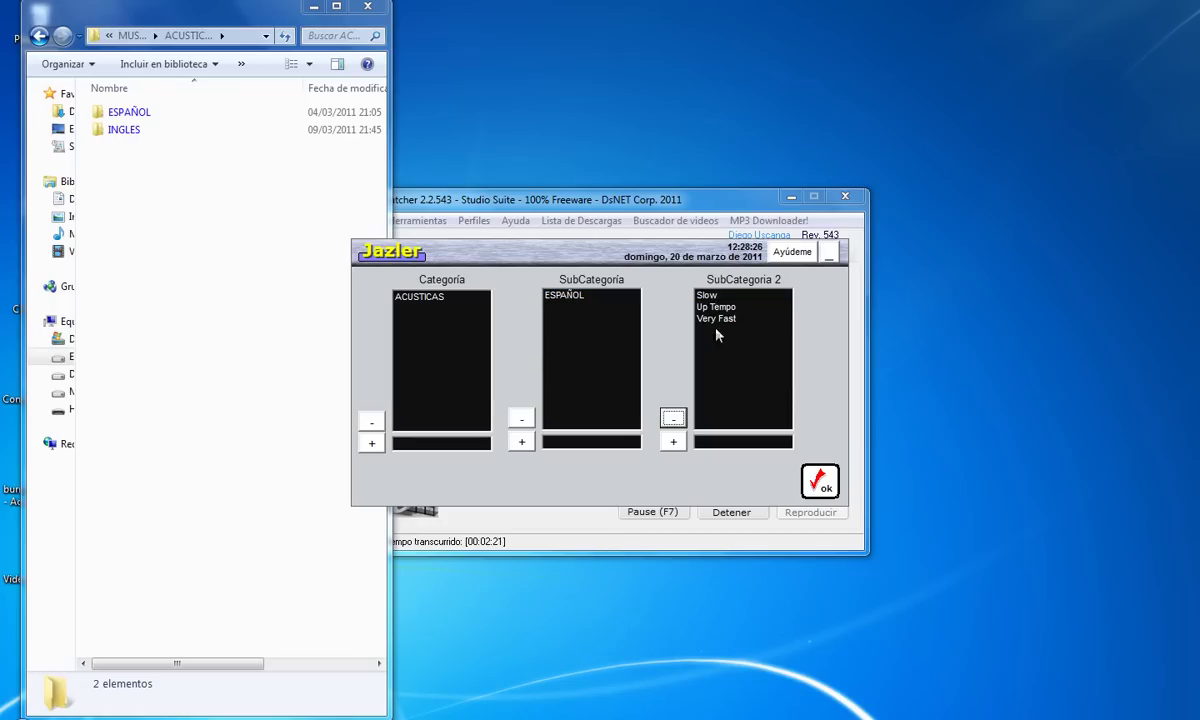
{"action": "left_click", "coordinate": [716, 318]}
{"action": "left_click", "coordinate": [668, 416]}
{"action": "left_click", "coordinate": [716, 308]}
{"action": "left_click", "coordinate": [671, 419]}
- Add 2004 to the second subcategory list, delete its Slow entry, and accept the category changes
{"action": "double_click", "coordinate": [132, 113]}
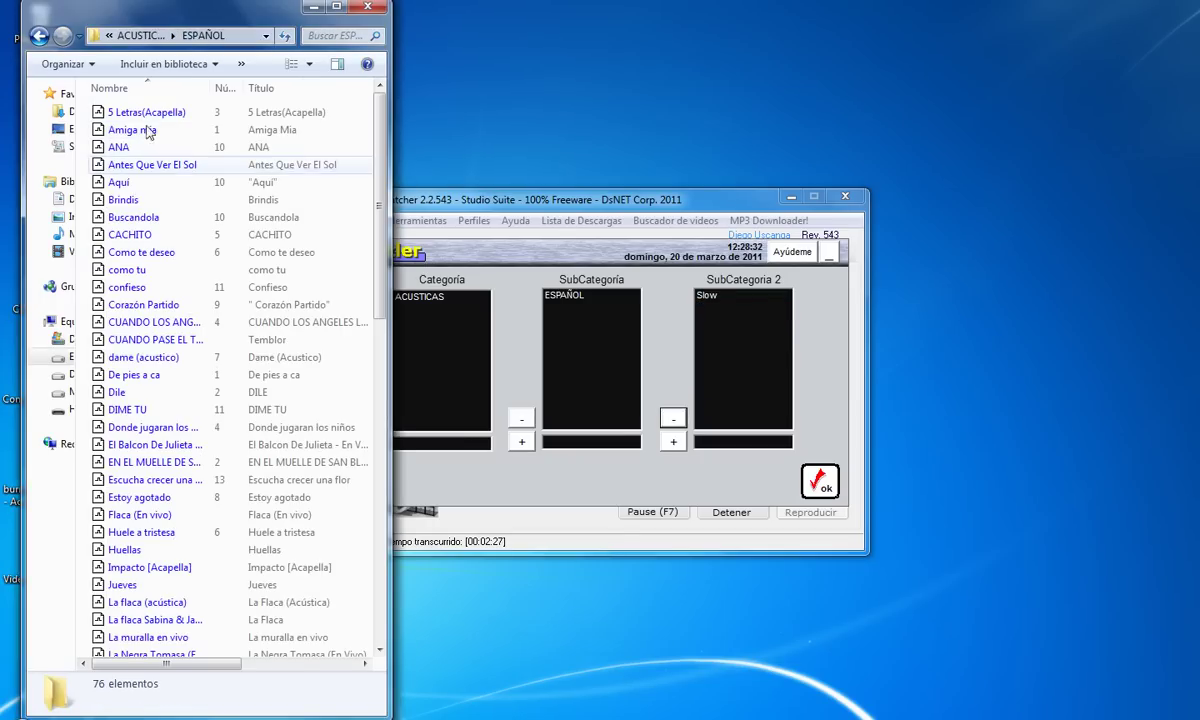
{"action": "left_click", "coordinate": [39, 36]}
{"action": "left_click", "coordinate": [712, 296]}
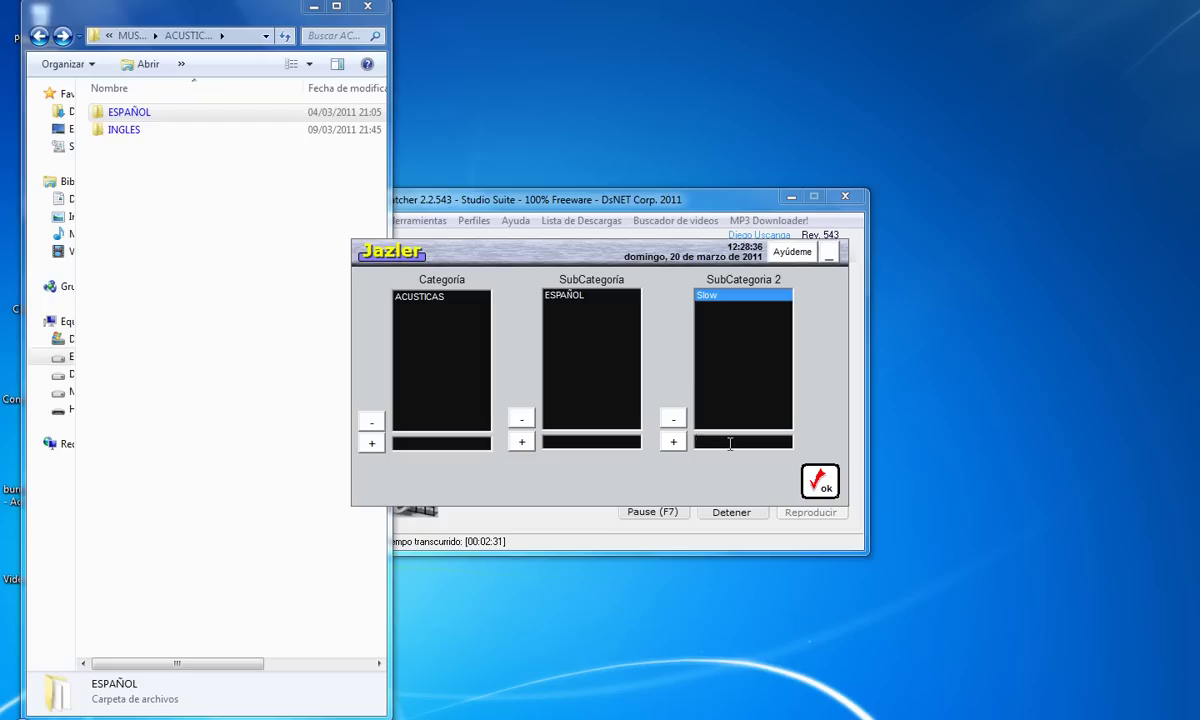
{"action": "type", "text": "2004"}
{"action": "left_click", "coordinate": [674, 440]}
{"action": "left_click", "coordinate": [715, 306]}
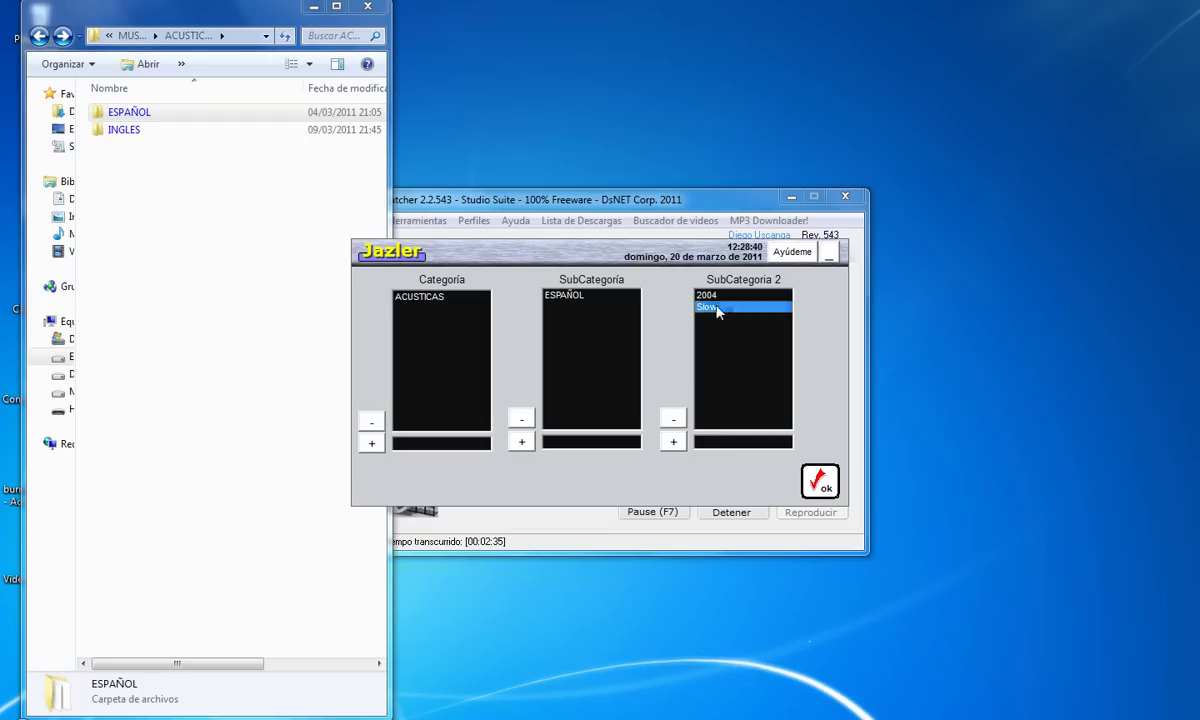
{"action": "left_click", "coordinate": [673, 420]}
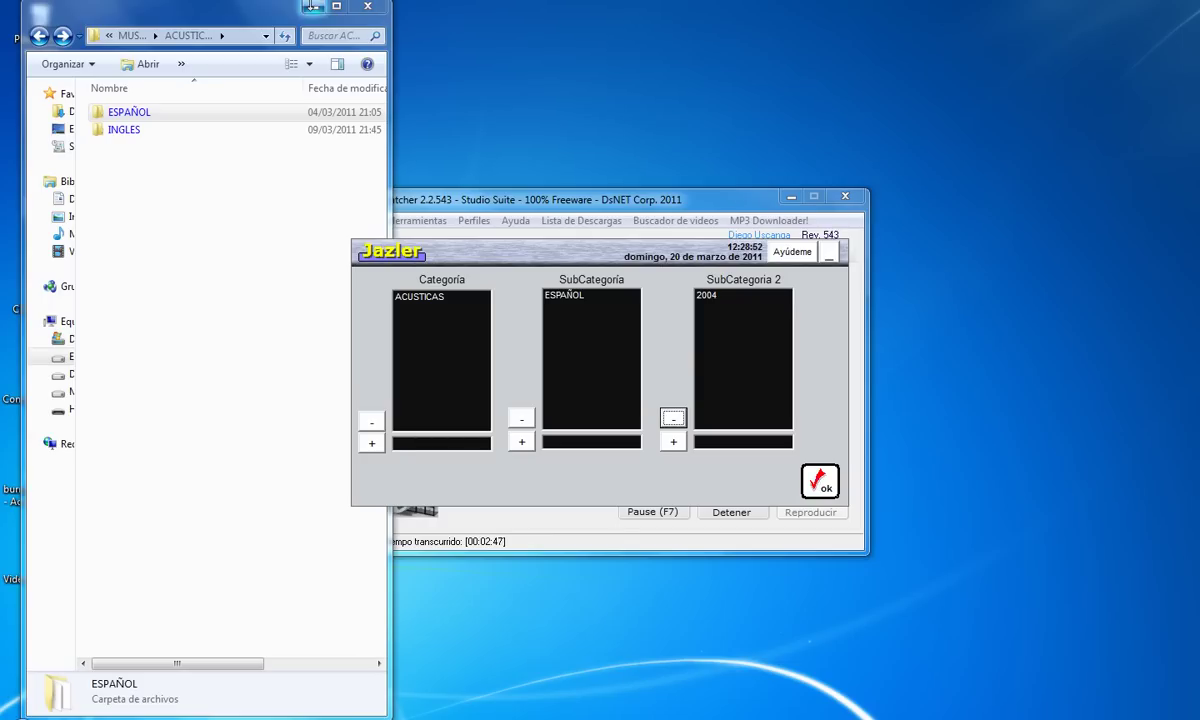
{"action": "left_click", "coordinate": [826, 486]}
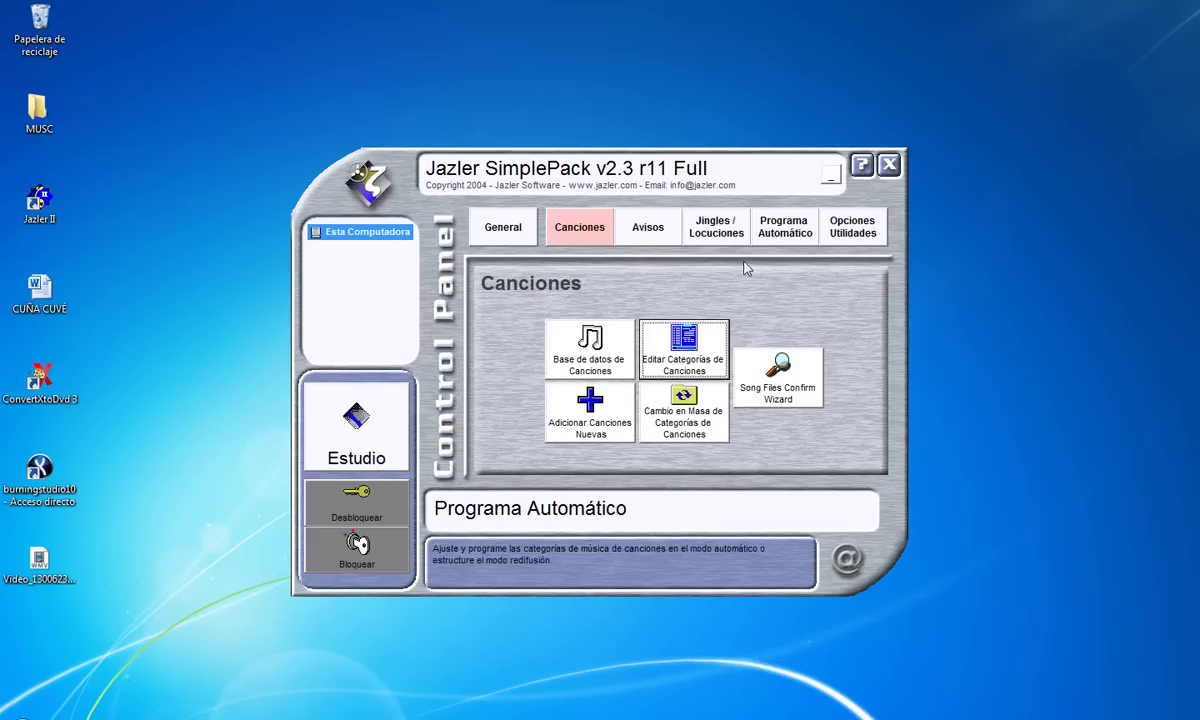
- Add a jingle category named OFF and accept the jingle category list
{"action": "left_click", "coordinate": [716, 232]}
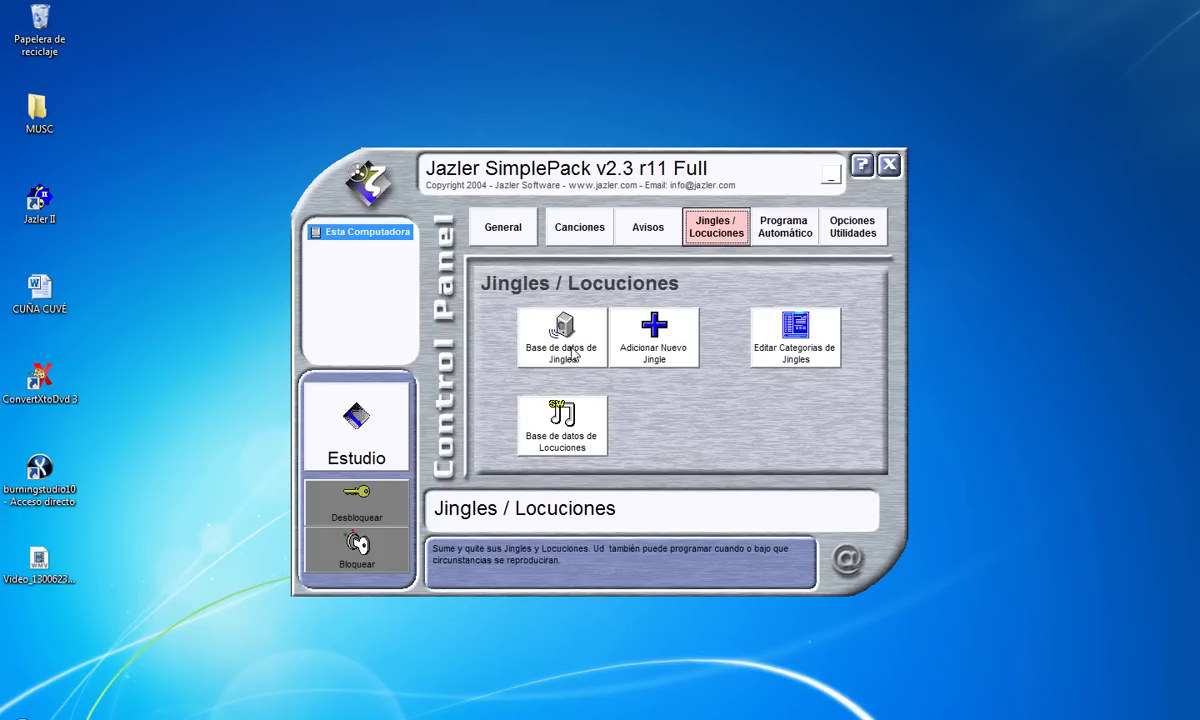
{"action": "left_click", "coordinate": [797, 358]}
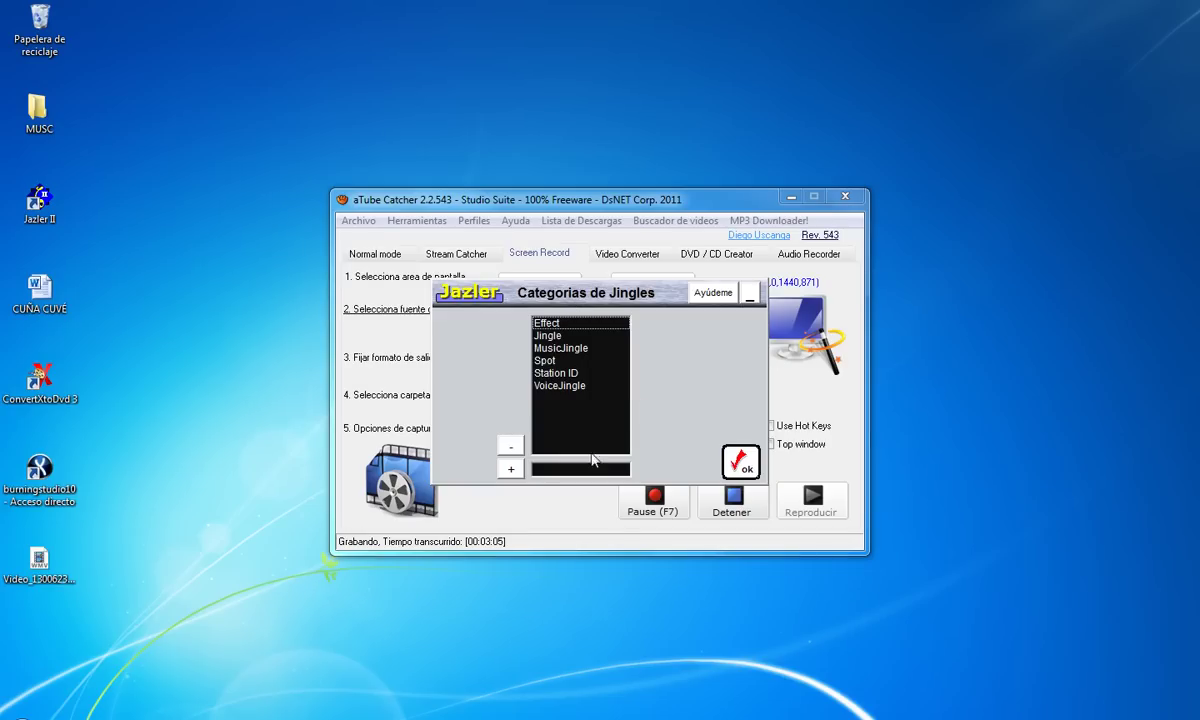
{"action": "left_click", "coordinate": [556, 470]}
{"action": "type", "text": "OFF"}
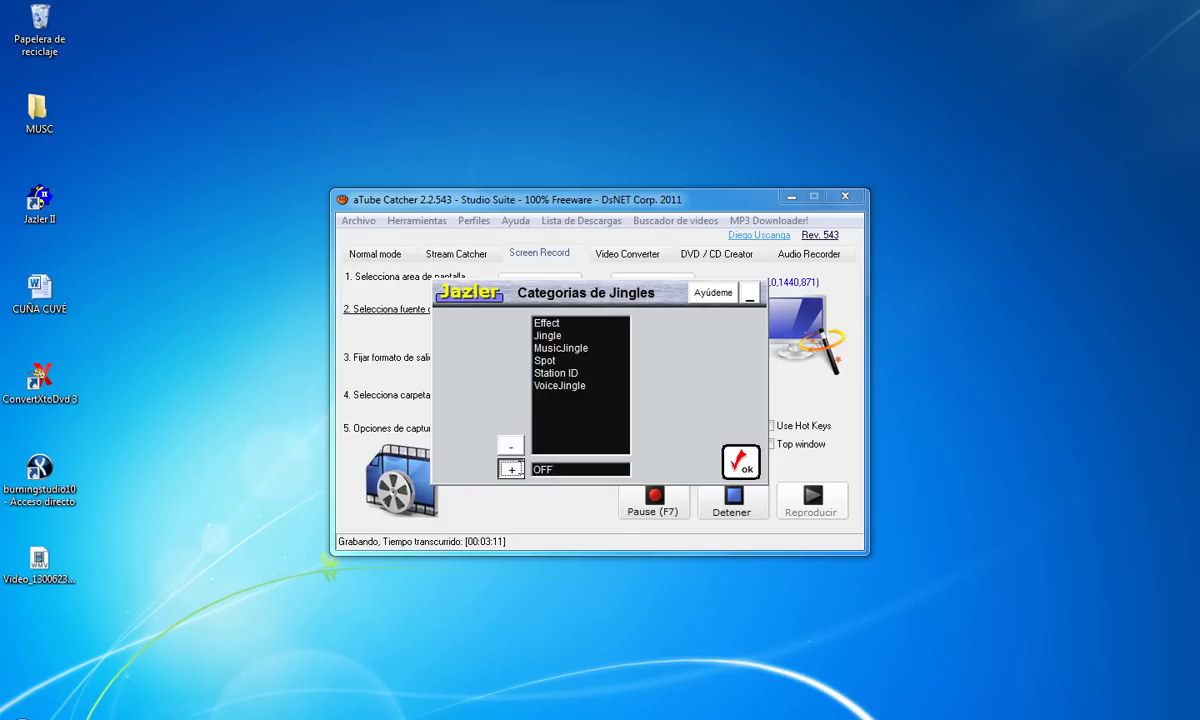
{"action": "left_click", "coordinate": [510, 469]}
{"action": "left_click", "coordinate": [540, 361]}
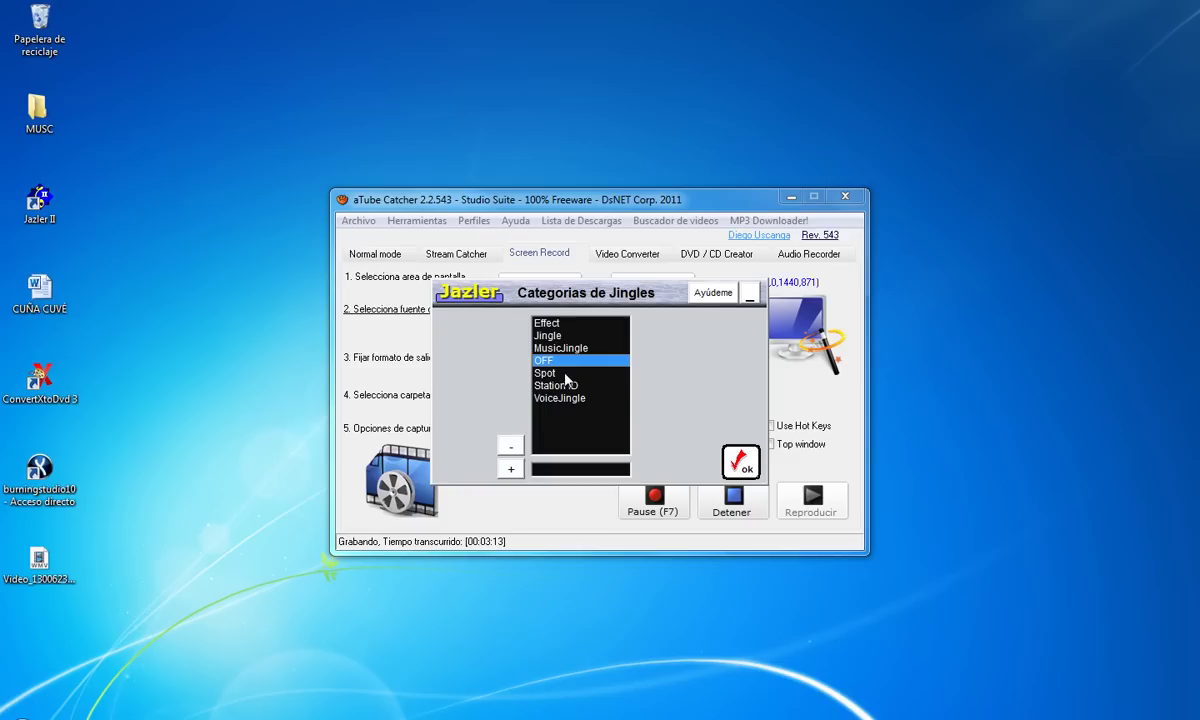
{"action": "left_click", "coordinate": [742, 462]}
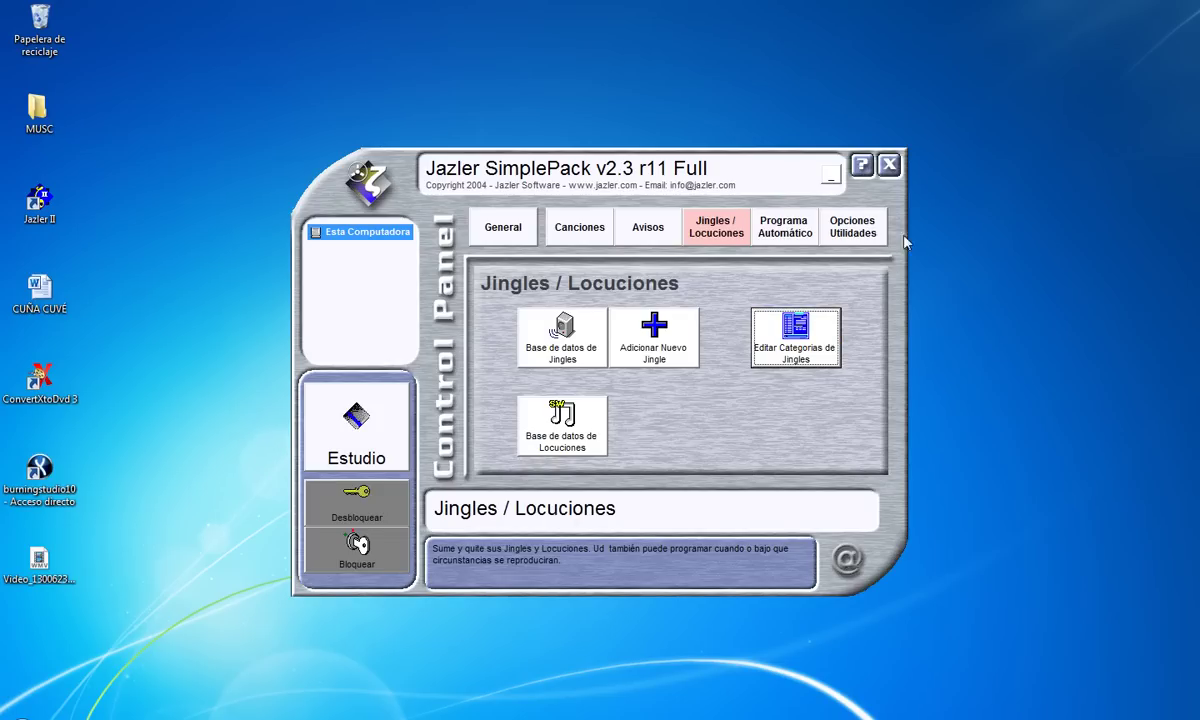
- Restart Jazler II and reopen its control panel at the Canciones section
{"action": "left_click", "coordinate": [889, 168]}
{"action": "left_click", "coordinate": [652, 372]}
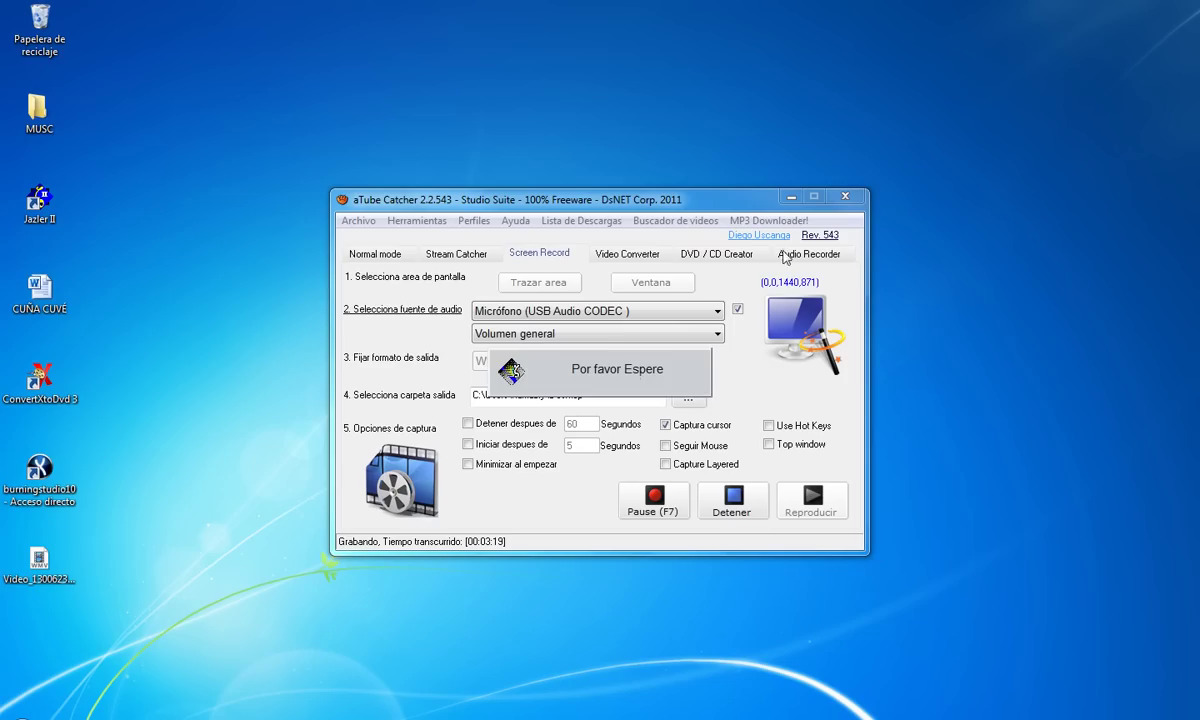
{"action": "left_click", "coordinate": [790, 197]}
{"action": "double_click", "coordinate": [50, 215]}
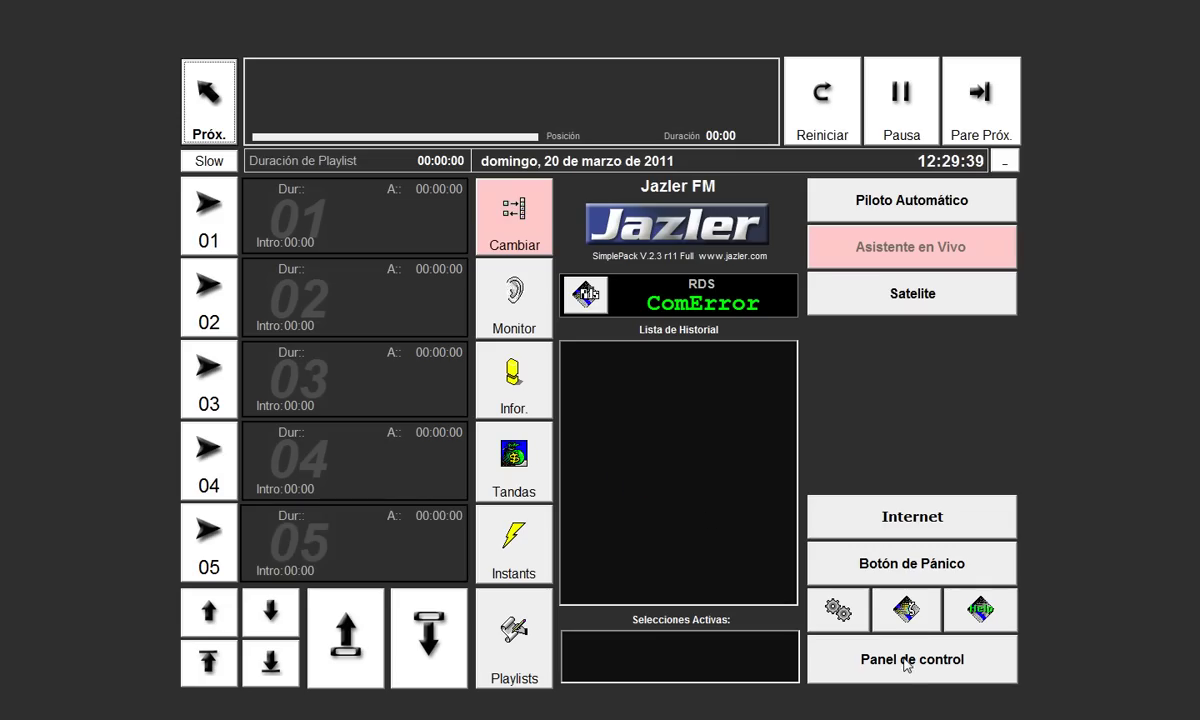
{"action": "left_click", "coordinate": [907, 660]}
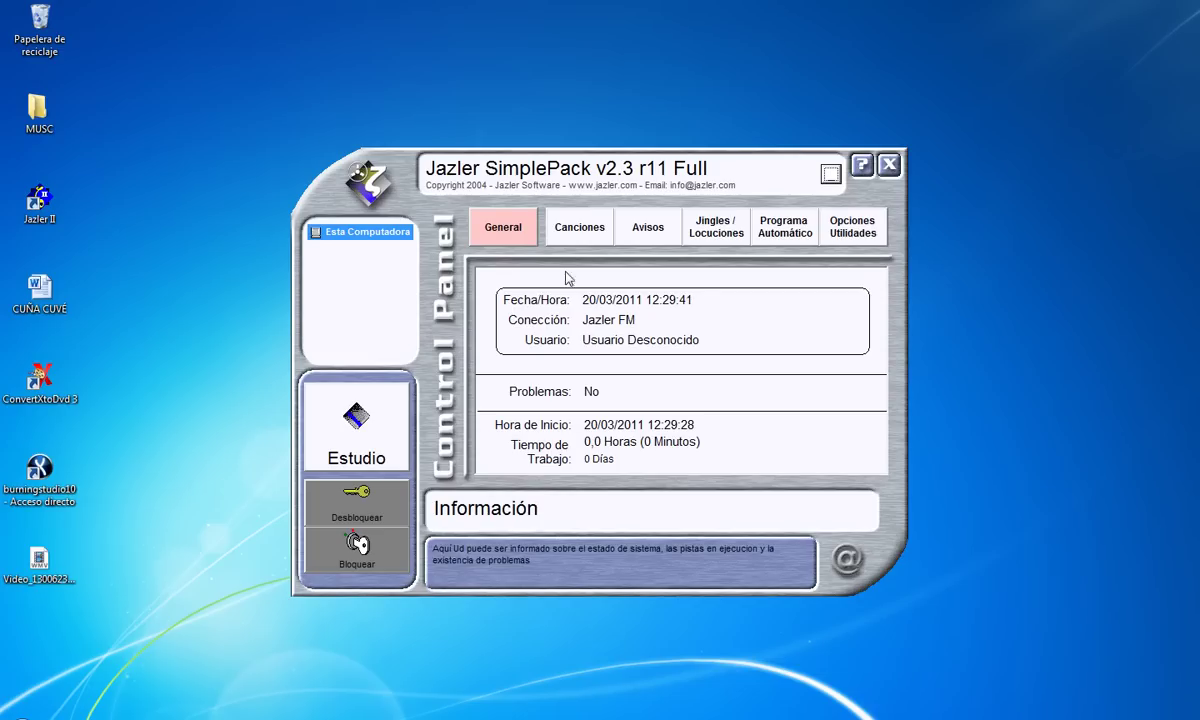
{"action": "left_click", "coordinate": [776, 236]}
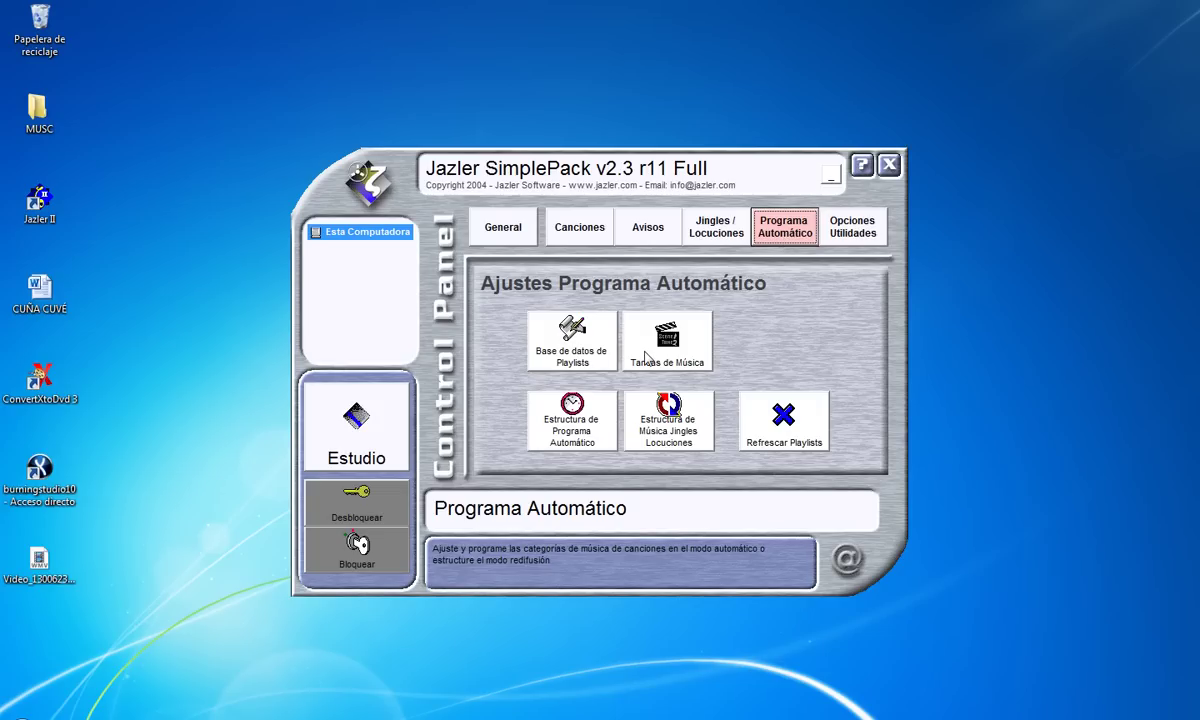
{"action": "left_click", "coordinate": [586, 236]}
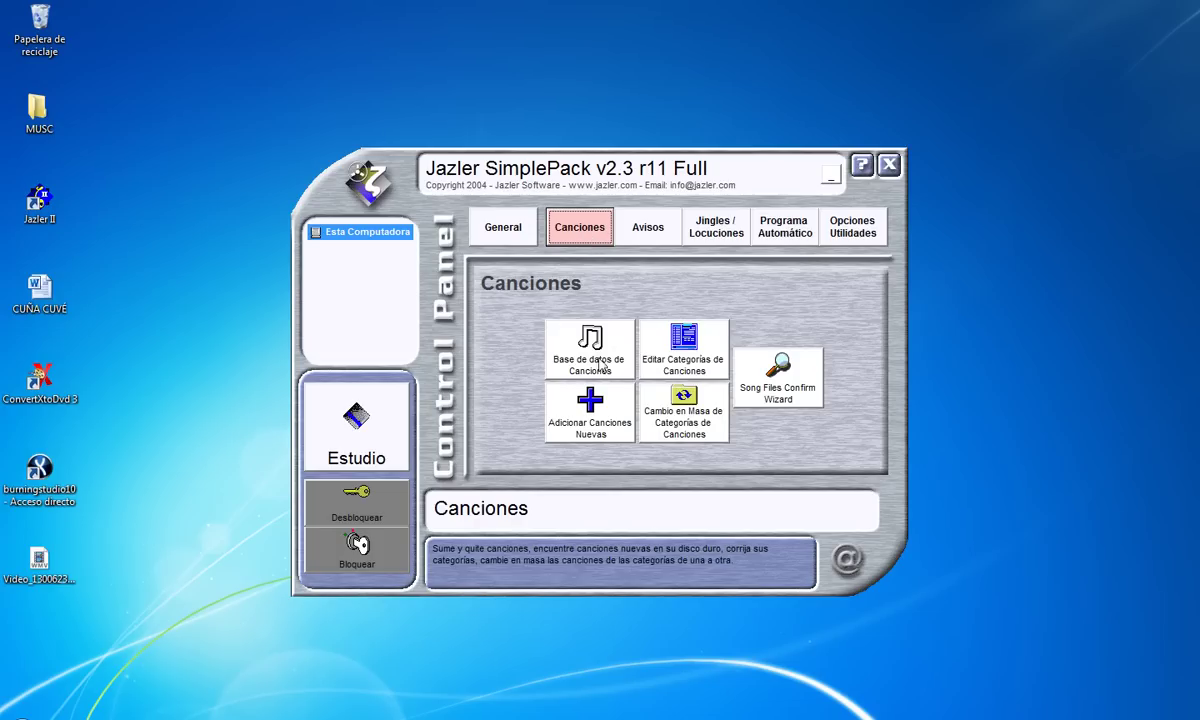
- Check the song database and return to the control panel
{"action": "left_click", "coordinate": [605, 368]}
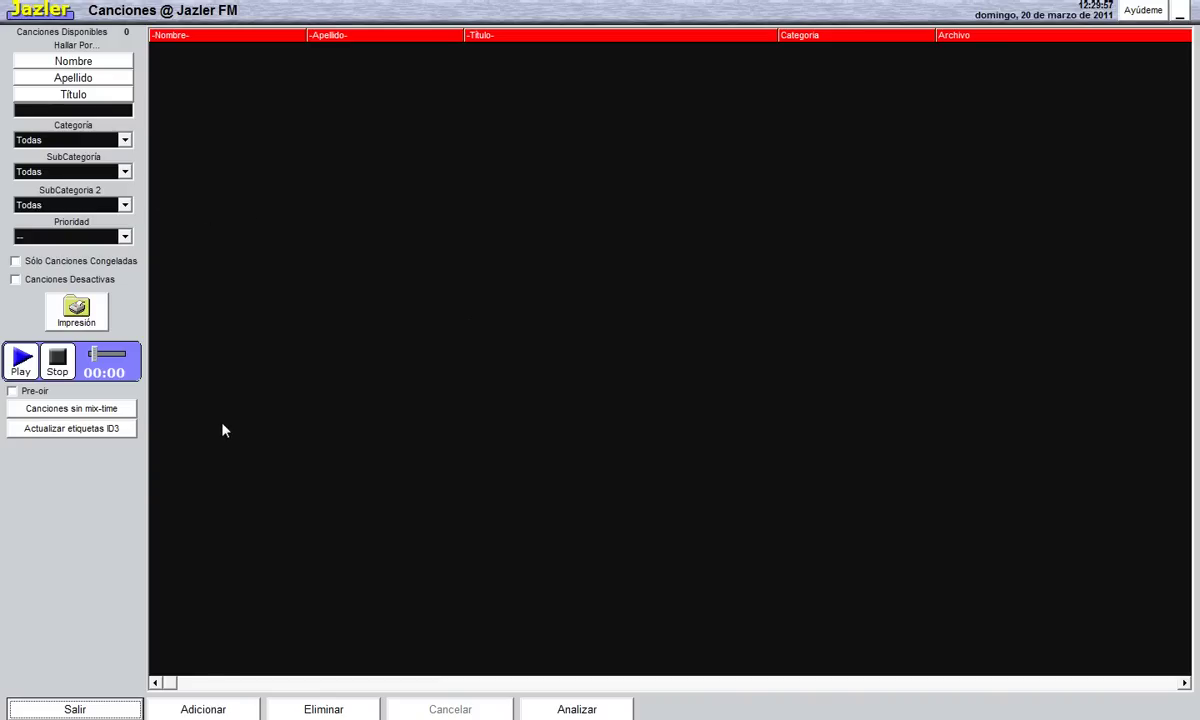
{"action": "left_click", "coordinate": [100, 712]}
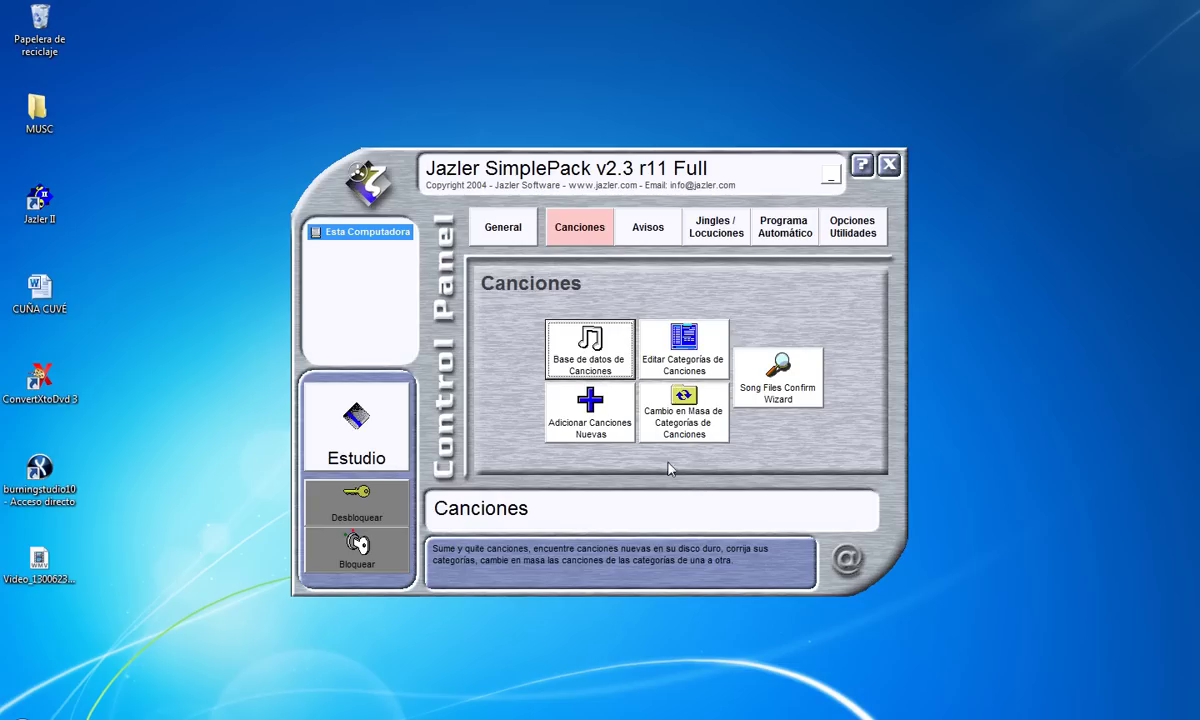
- Start adding new songs and set the search directory to D:\MUSICA\ACUSTICAS\ESPAÑOL\
{"action": "left_click", "coordinate": [597, 432]}
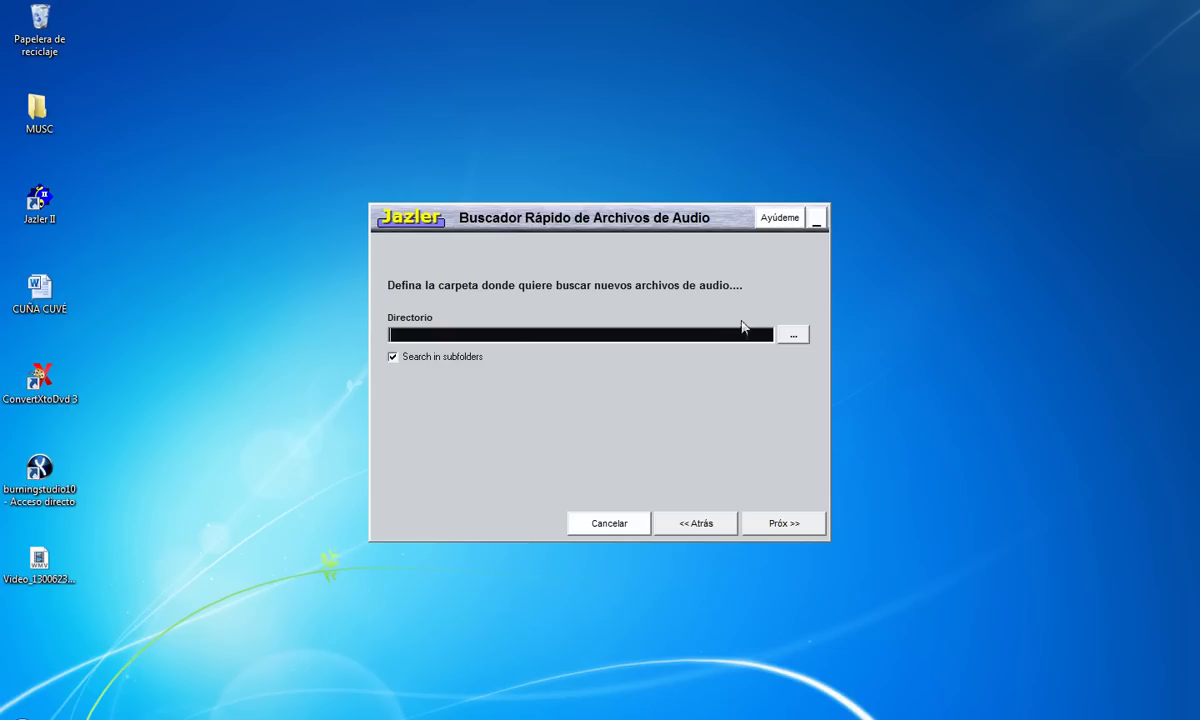
{"action": "left_click", "coordinate": [793, 335]}
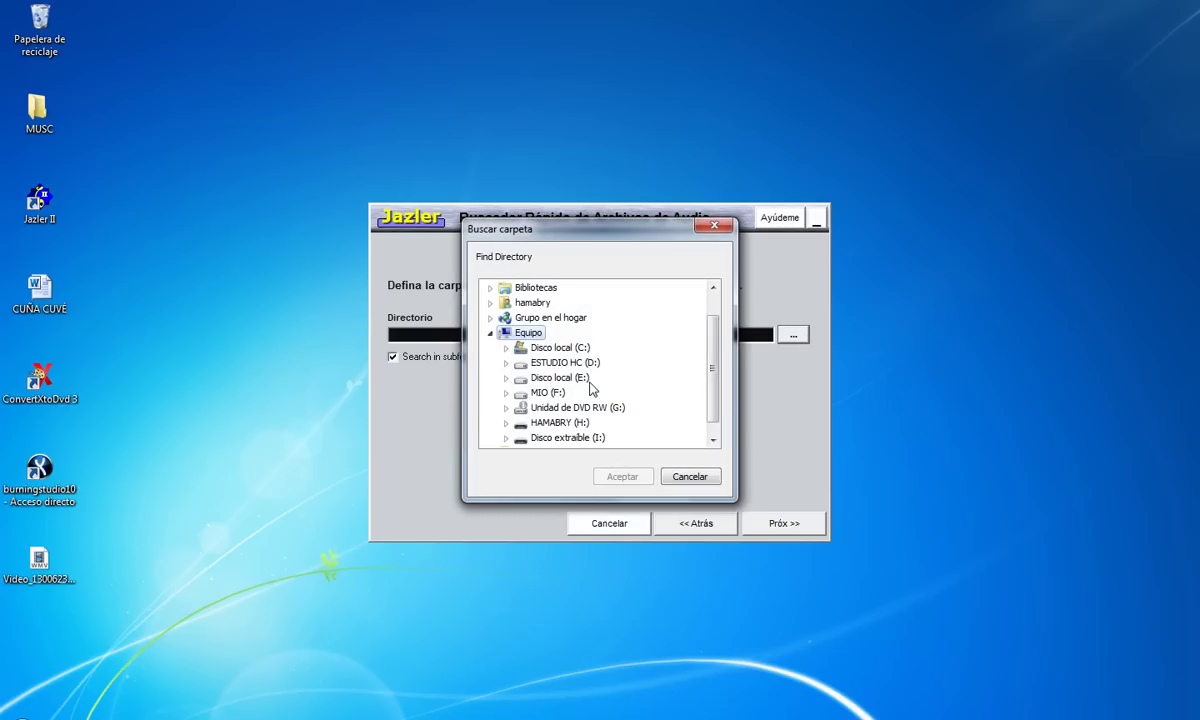
{"action": "left_click", "coordinate": [506, 363]}
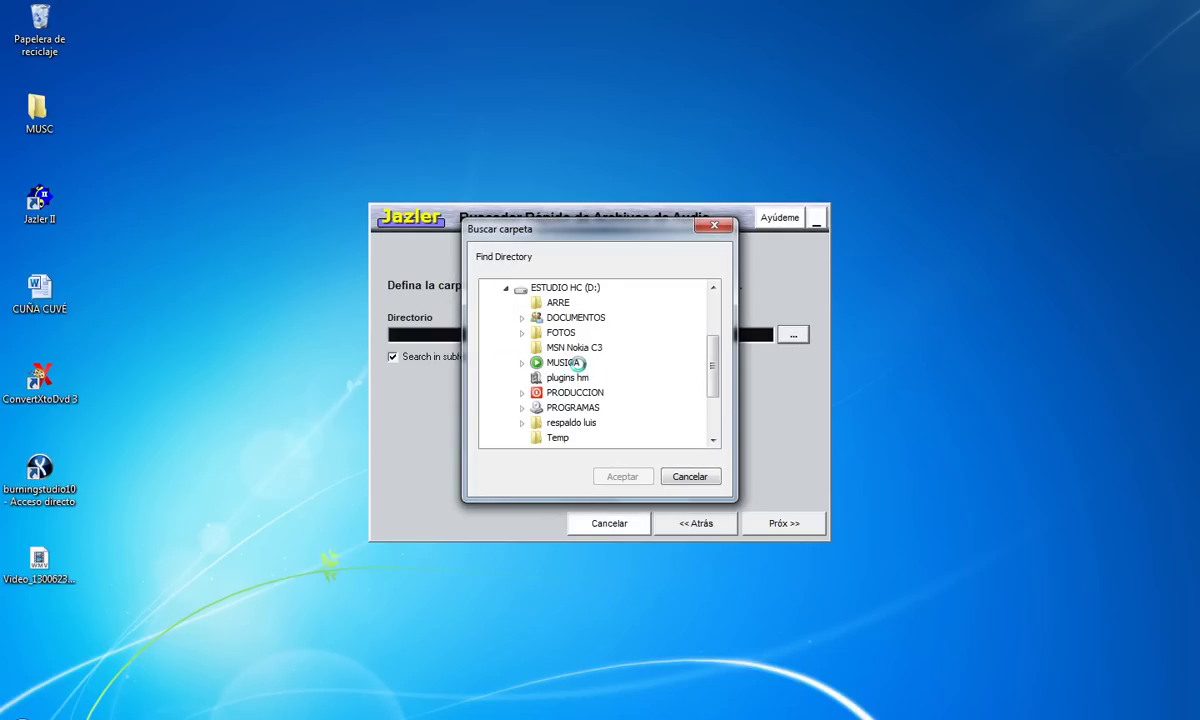
{"action": "left_click", "coordinate": [521, 363]}
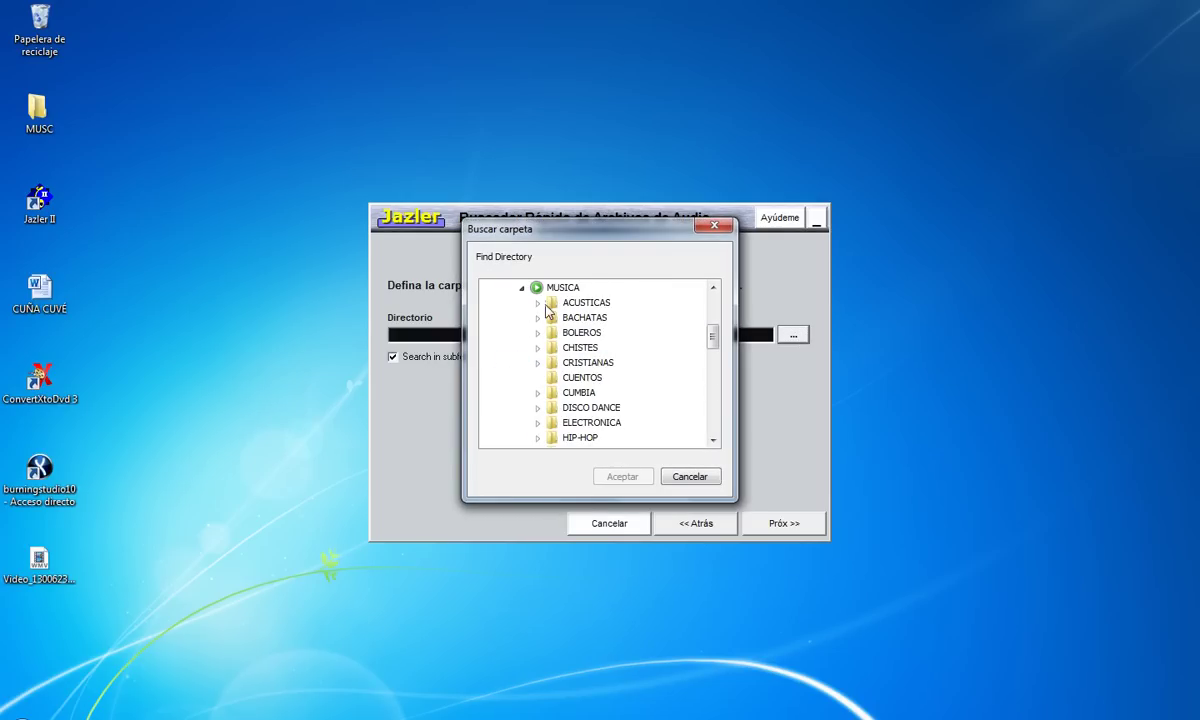
{"action": "left_click", "coordinate": [537, 302]}
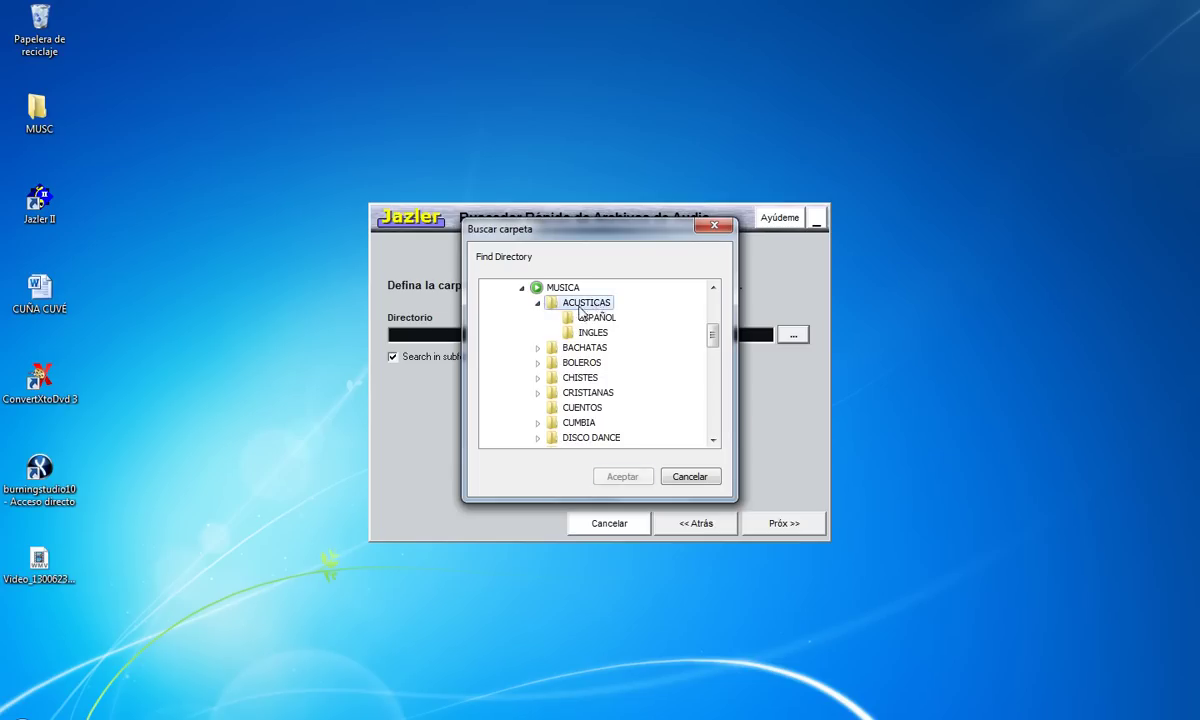
{"action": "left_click", "coordinate": [597, 317]}
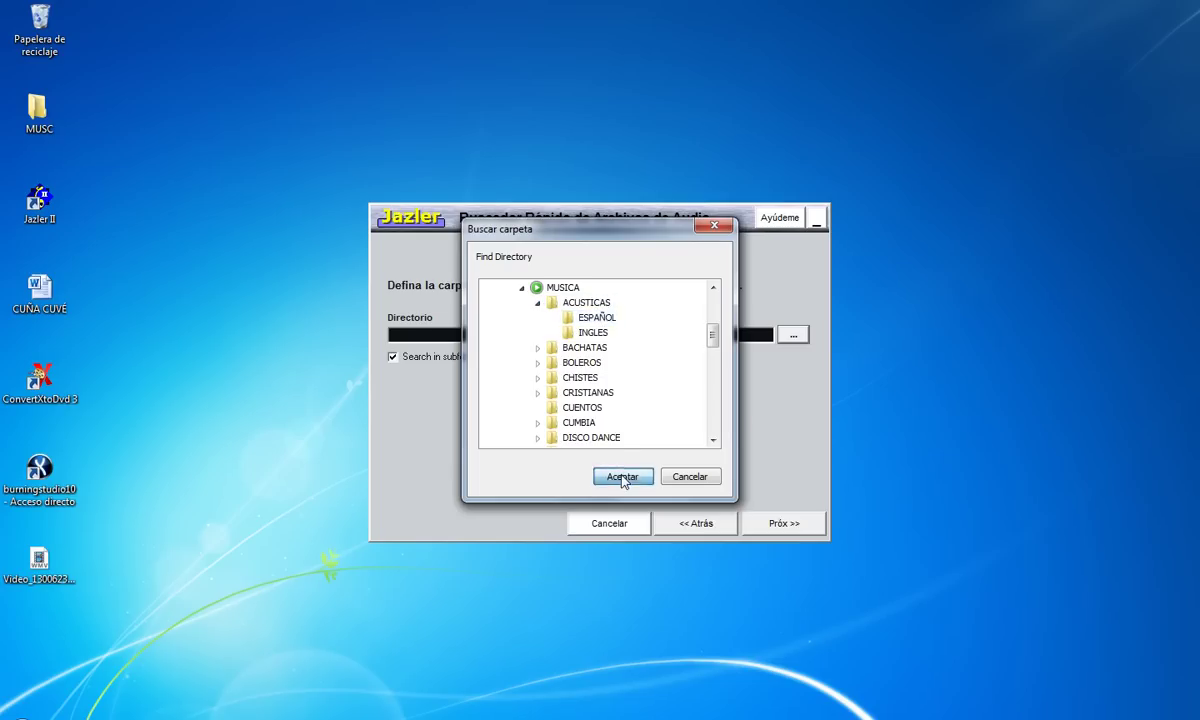
{"action": "left_click", "coordinate": [621, 475]}
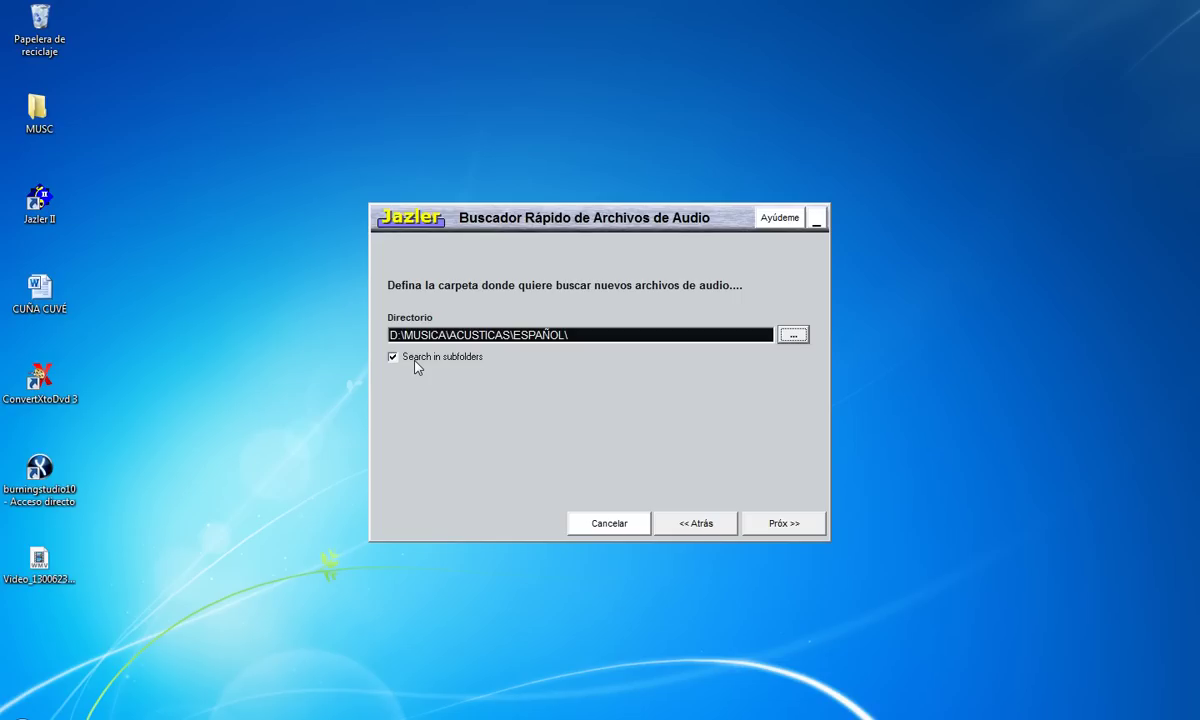
- Search the chosen folder for new audio files and select all of them for adding
{"action": "left_click", "coordinate": [415, 360]}
{"action": "left_click", "coordinate": [787, 532]}
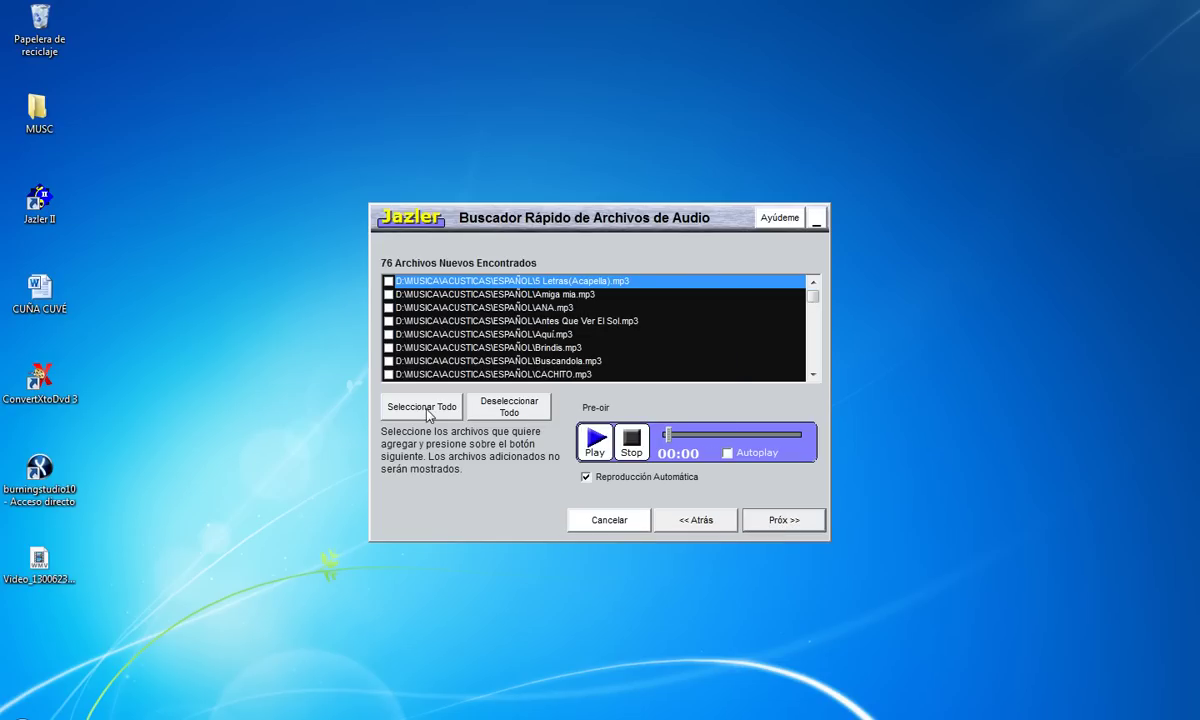
{"action": "left_click", "coordinate": [414, 409]}
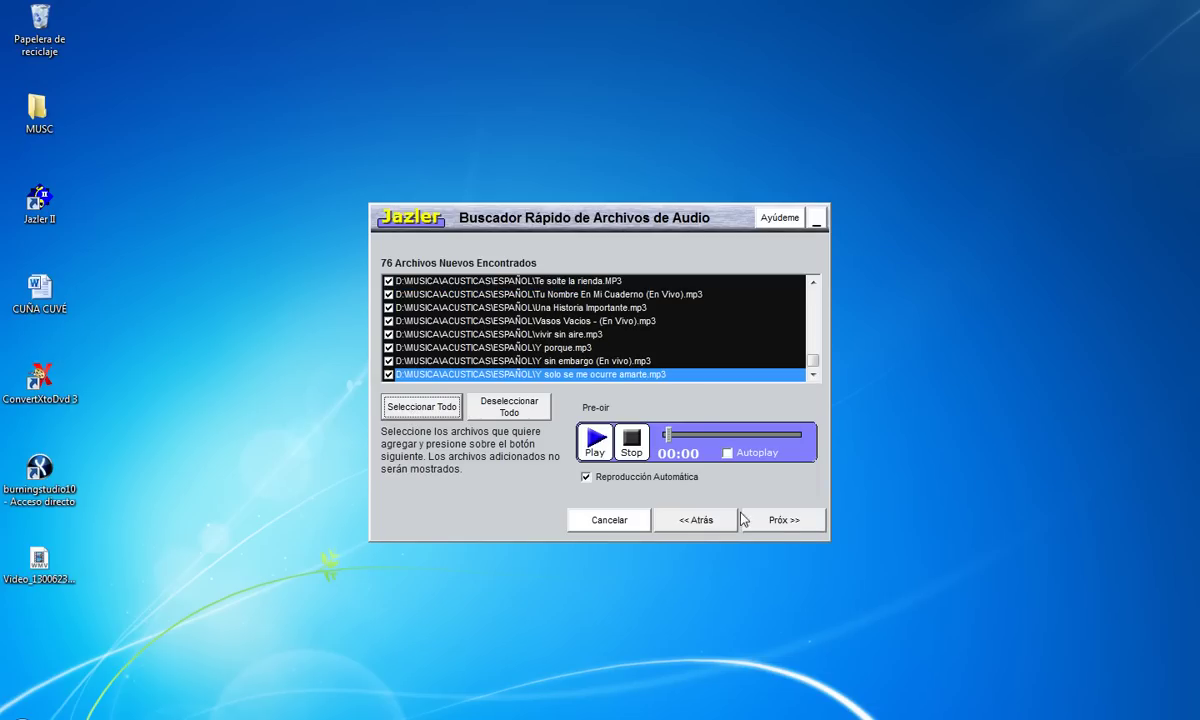
{"action": "left_click", "coordinate": [779, 525]}
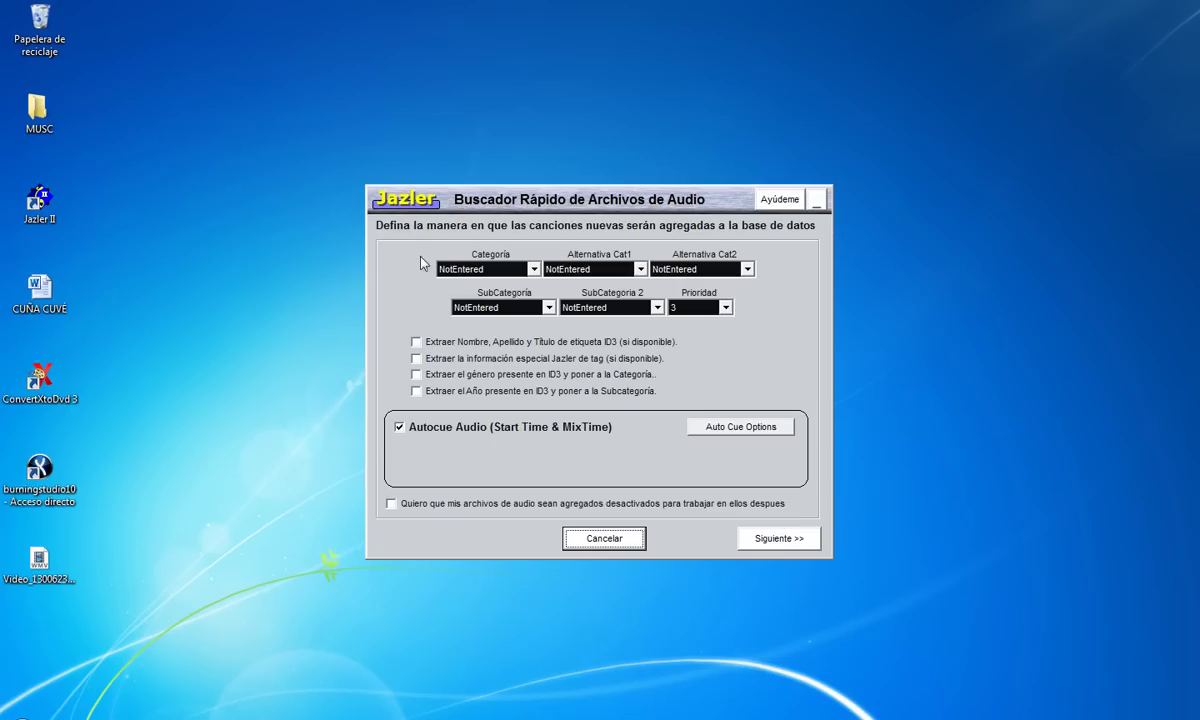
- Assign the new songs category ACUSTICAS, subcategory ESPAÑOL, second subcategory 2004 and priority 1
{"action": "left_click", "coordinate": [479, 270]}
{"action": "left_click", "coordinate": [475, 297]}
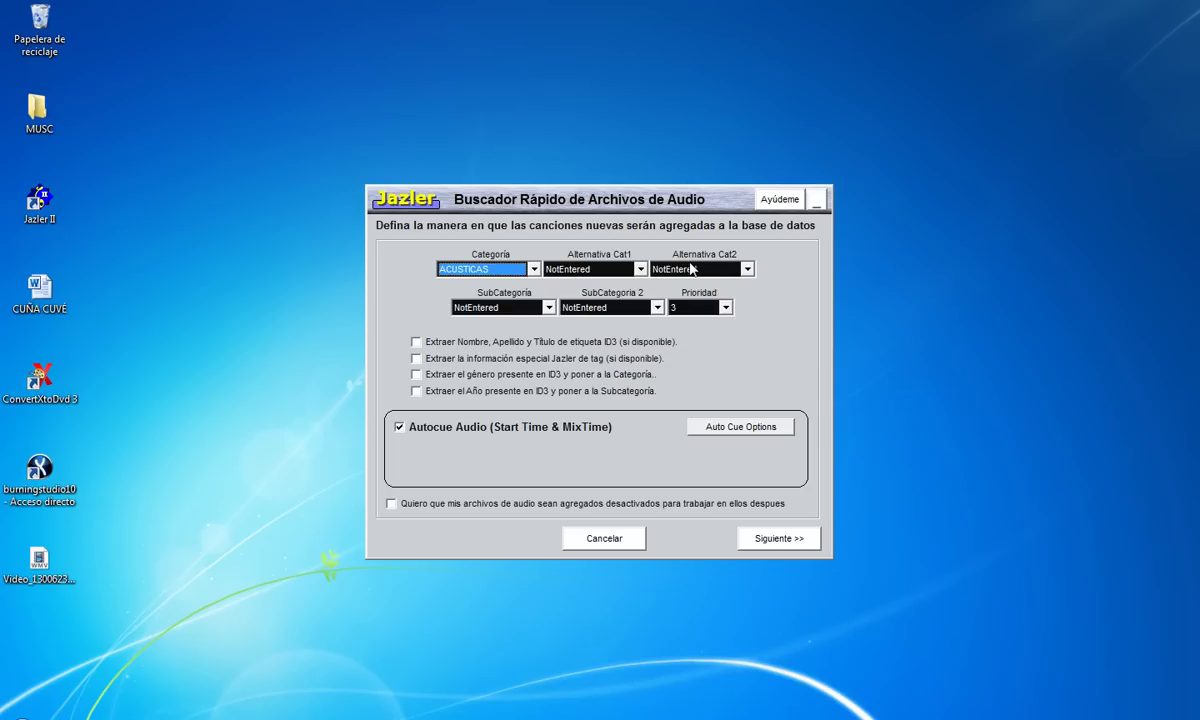
{"action": "left_click", "coordinate": [503, 307]}
{"action": "left_click", "coordinate": [494, 335]}
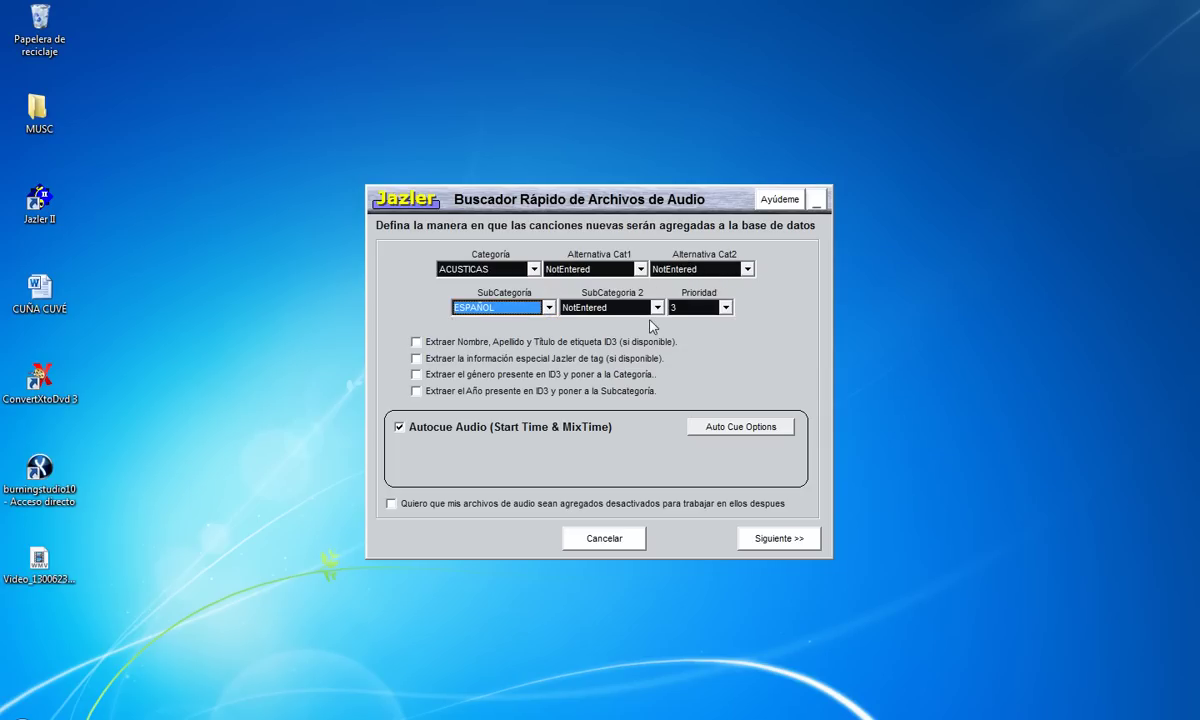
{"action": "left_click", "coordinate": [606, 307]}
{"action": "left_click", "coordinate": [597, 336]}
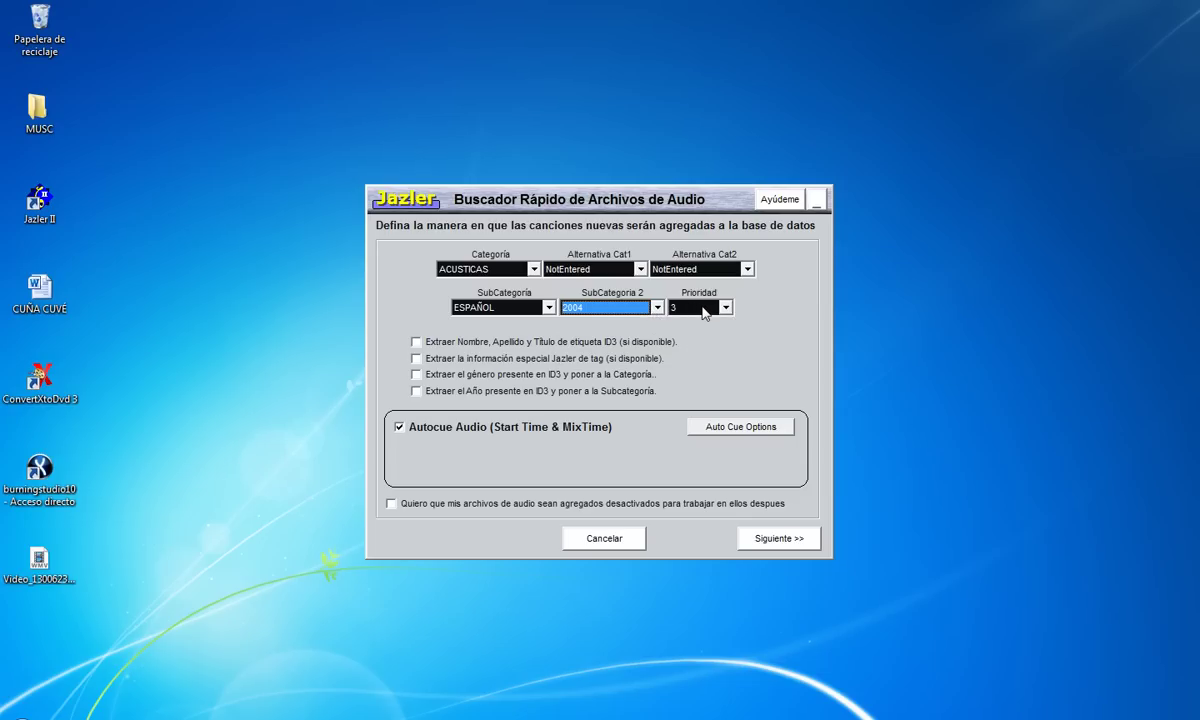
{"action": "left_click", "coordinate": [703, 309]}
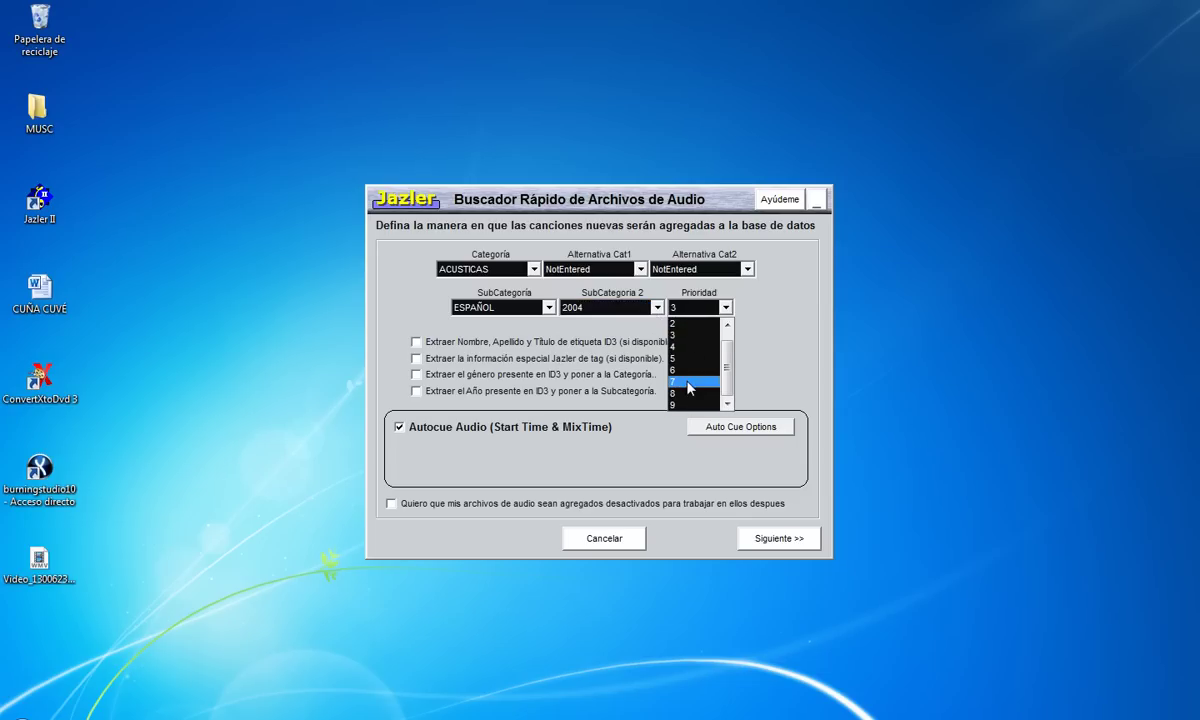
{"action": "scroll", "coordinate": [688, 388], "scroll_direction": "up", "scroll_amount": 1}
{"action": "left_click", "coordinate": [688, 324]}
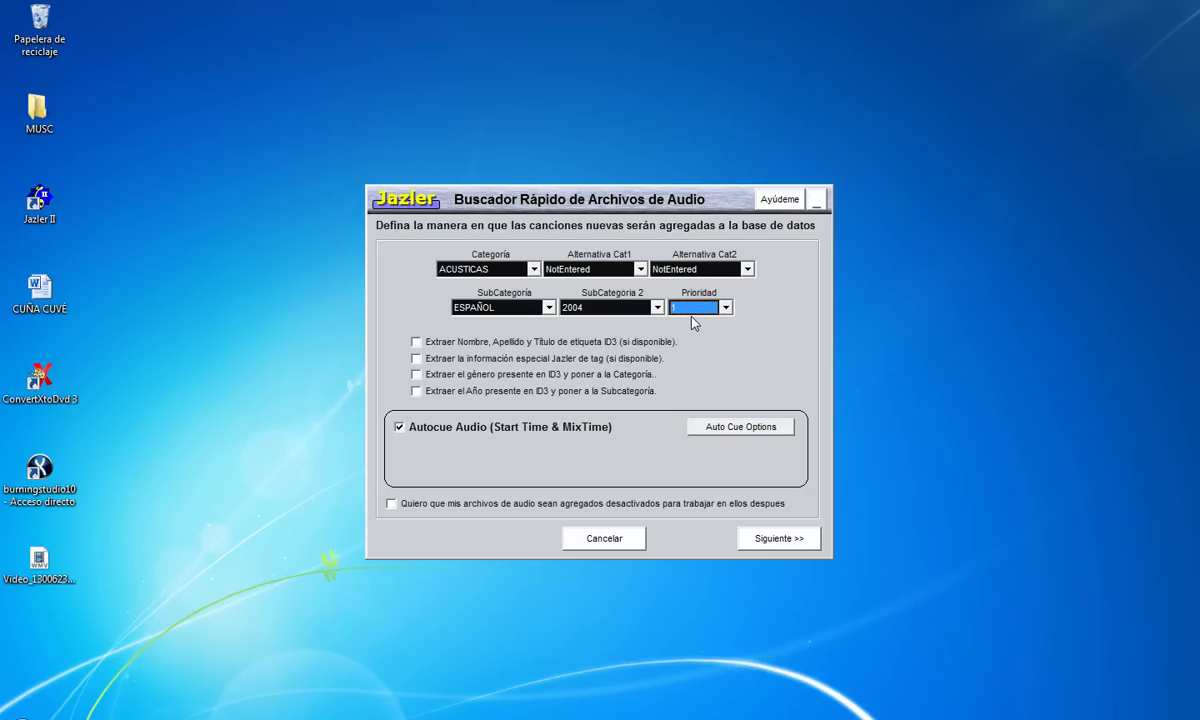
- Try a different priority for the new songs and set it back to 1
{"action": "left_click", "coordinate": [693, 310]}
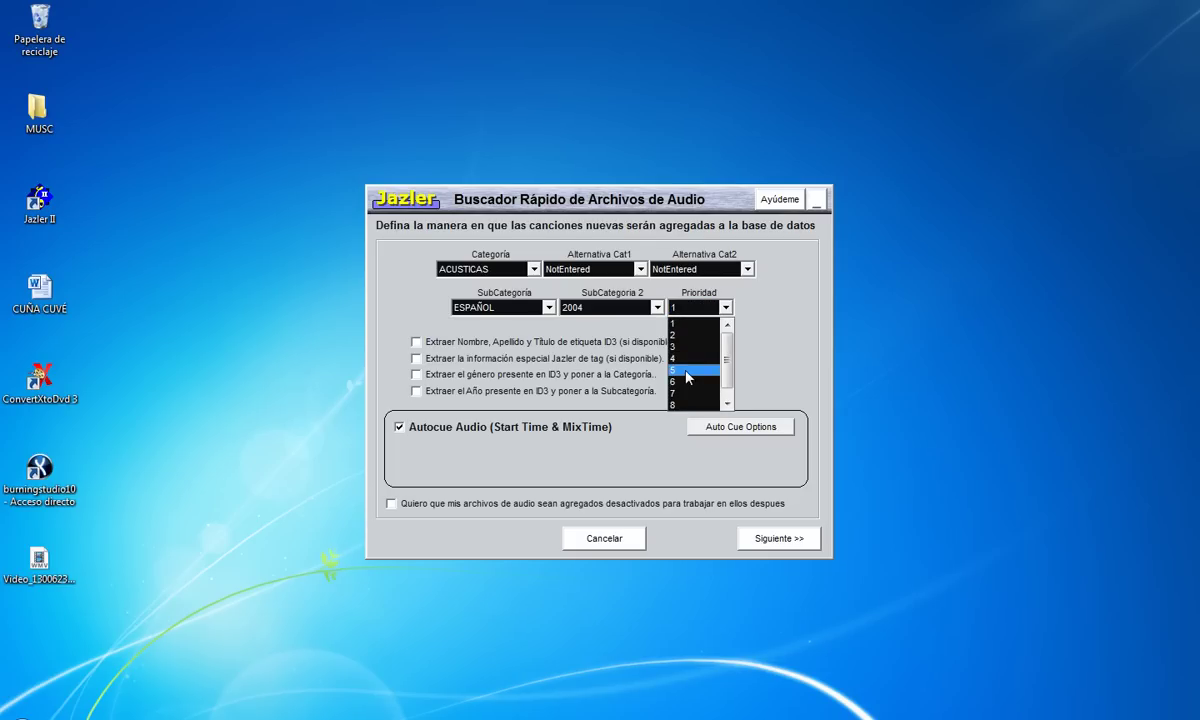
{"action": "scroll", "coordinate": [687, 377], "scroll_direction": "down", "scroll_amount": 1}
{"action": "left_click", "coordinate": [687, 371]}
{"action": "left_click", "coordinate": [716, 310]}
{"action": "scroll", "coordinate": [697, 330], "scroll_direction": "up", "scroll_amount": 1}
{"action": "left_click", "coordinate": [697, 324]}
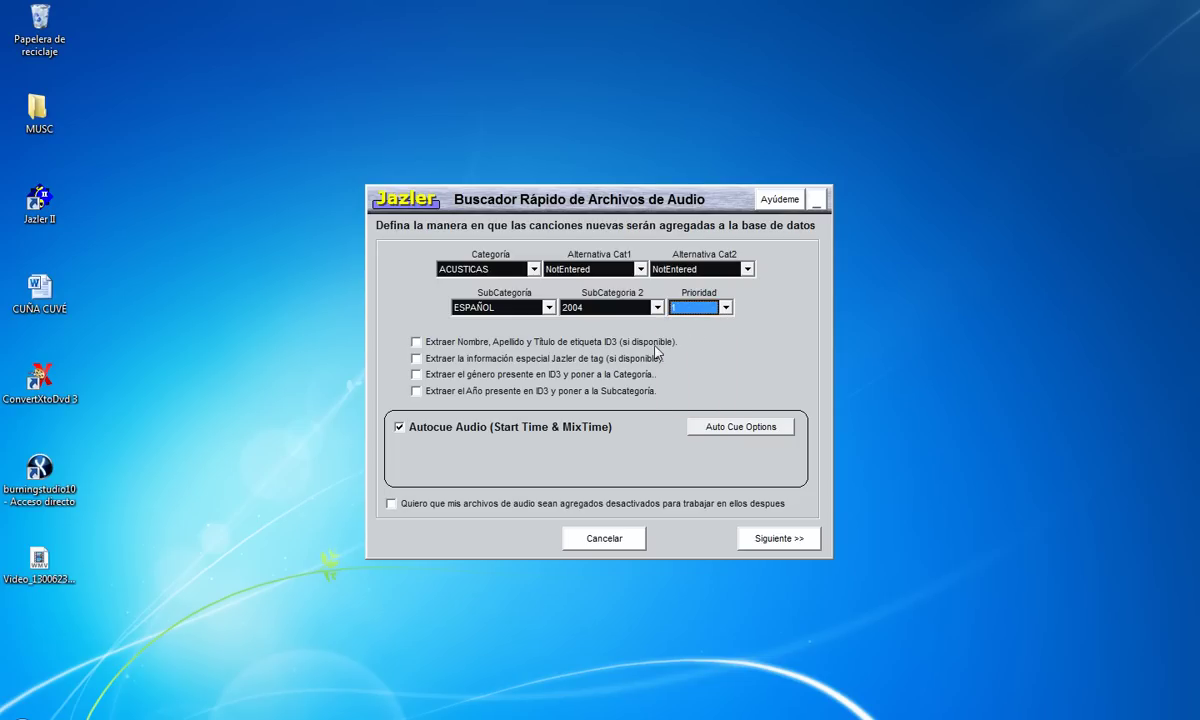
- Turn off Autocue Audio and enable extracting the name, surname and title from the ID3 tags
{"action": "left_click", "coordinate": [471, 428]}
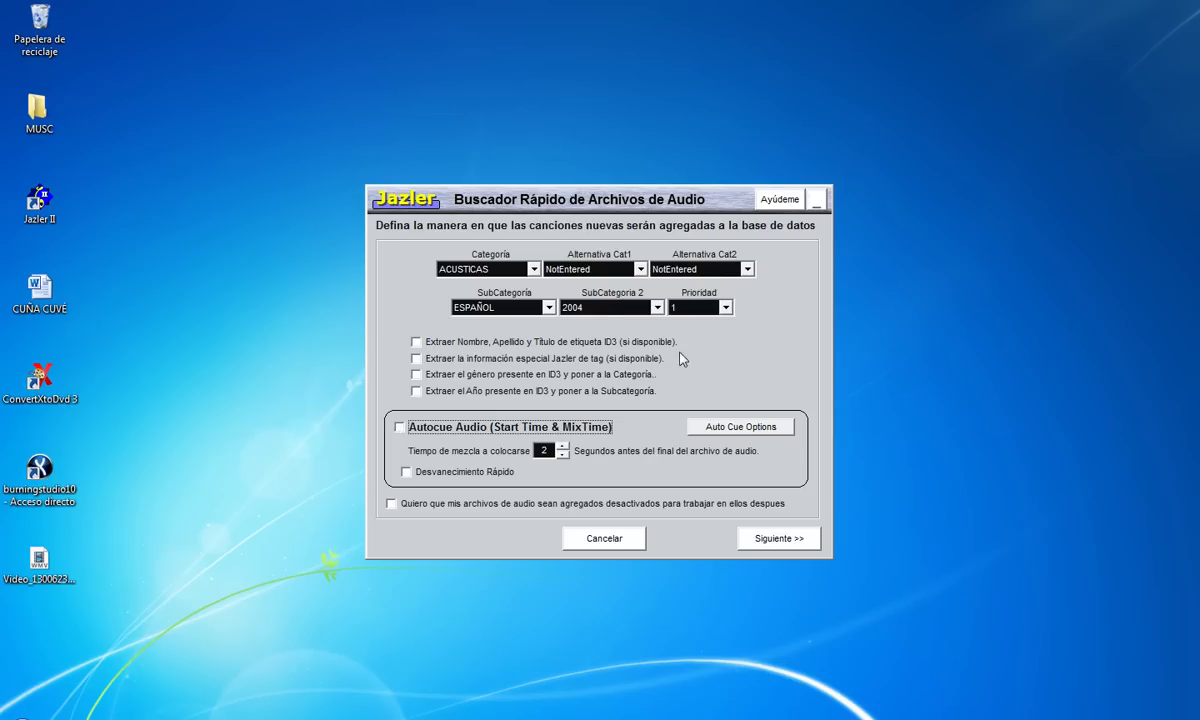
{"action": "left_click", "coordinate": [436, 433]}
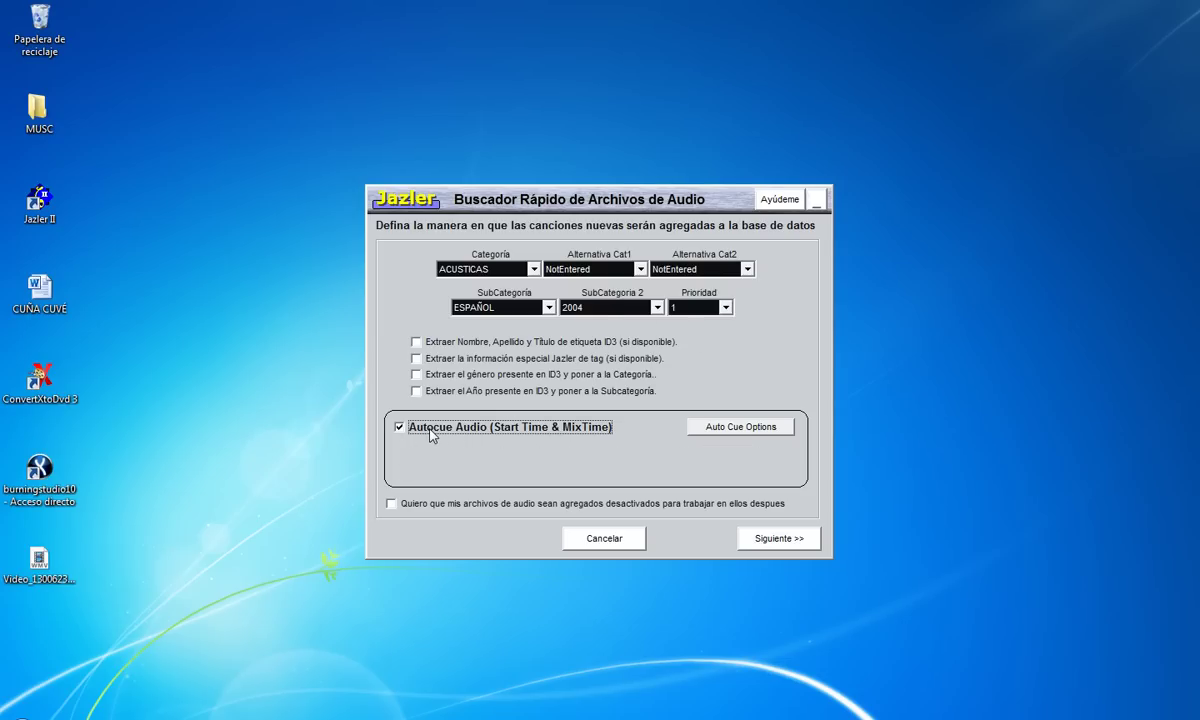
{"action": "left_click", "coordinate": [432, 434]}
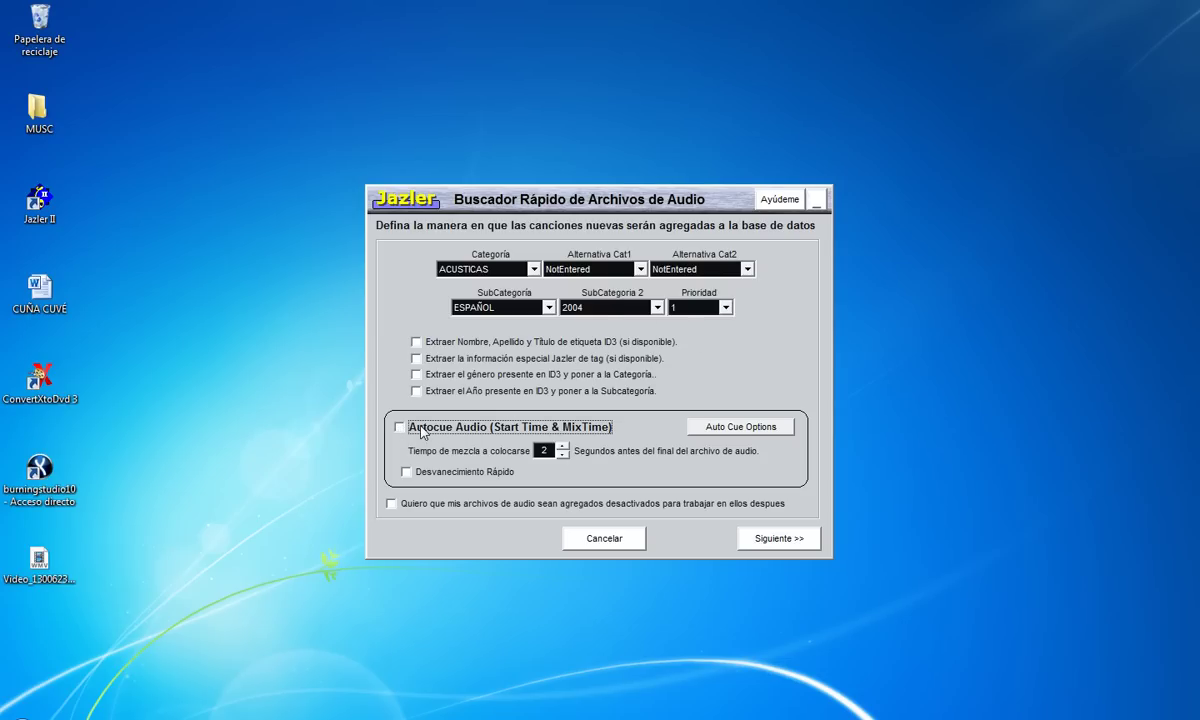
{"action": "left_click", "coordinate": [461, 343]}
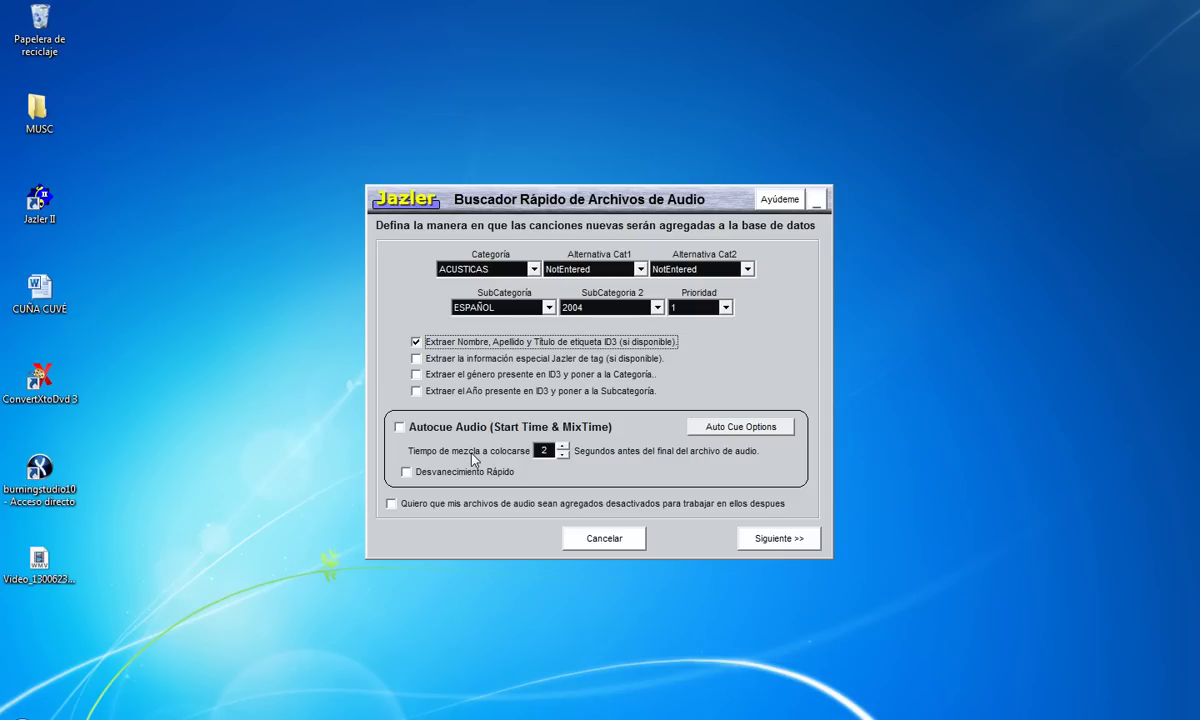
- Increase the mix time before the end of the audio file and finish adding the songs
{"action": "left_click", "coordinate": [562, 446]}
{"action": "left_click", "coordinate": [768, 550]}
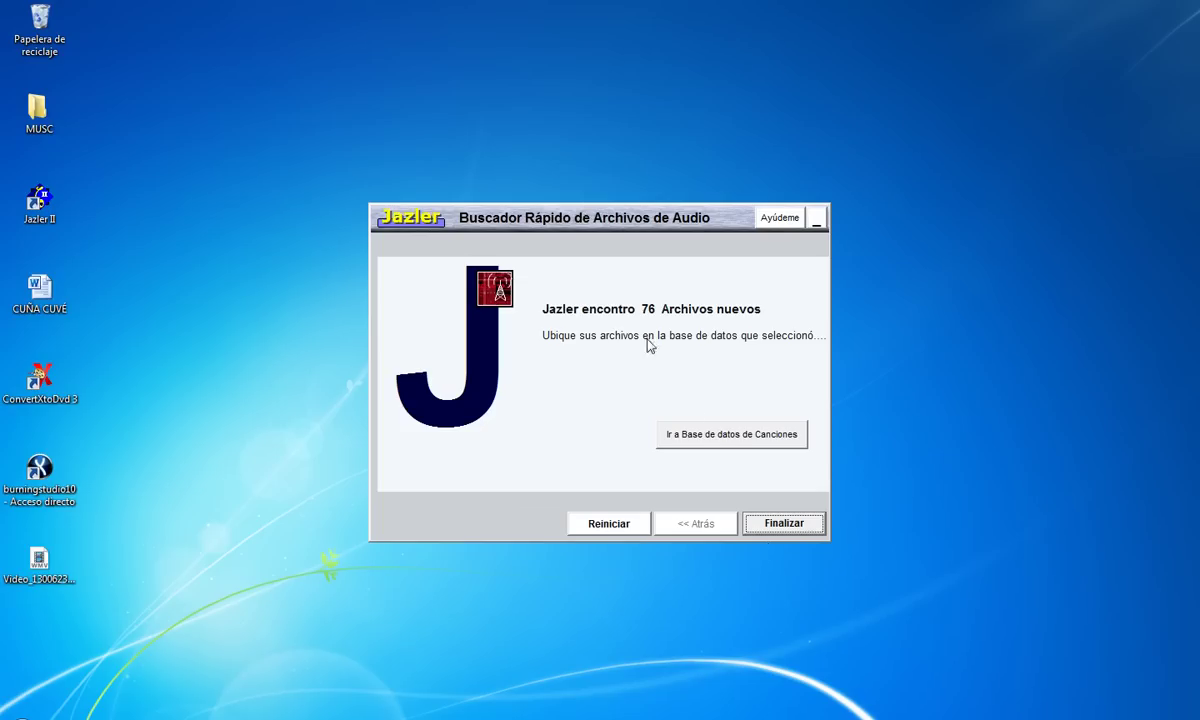
{"action": "left_click", "coordinate": [755, 528]}
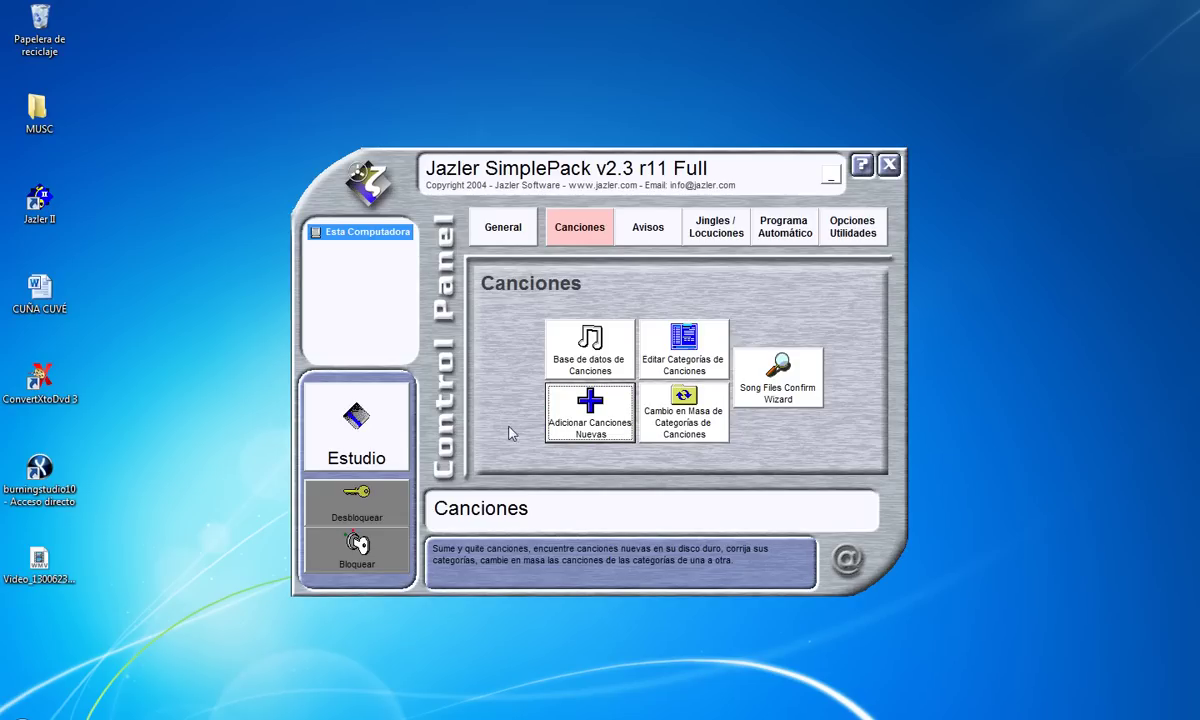
- Open the song list in the studio and filter it to the ACUSTICAS category
{"action": "left_click", "coordinate": [382, 423]}
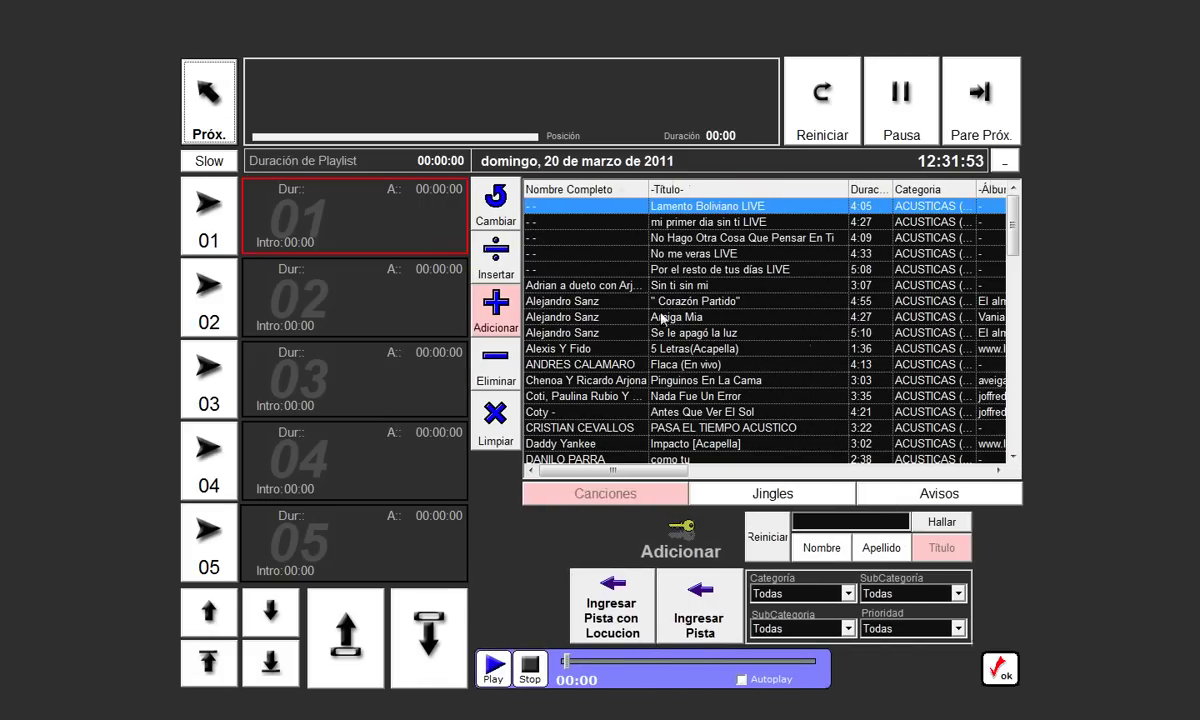
{"action": "left_click", "coordinate": [800, 593]}
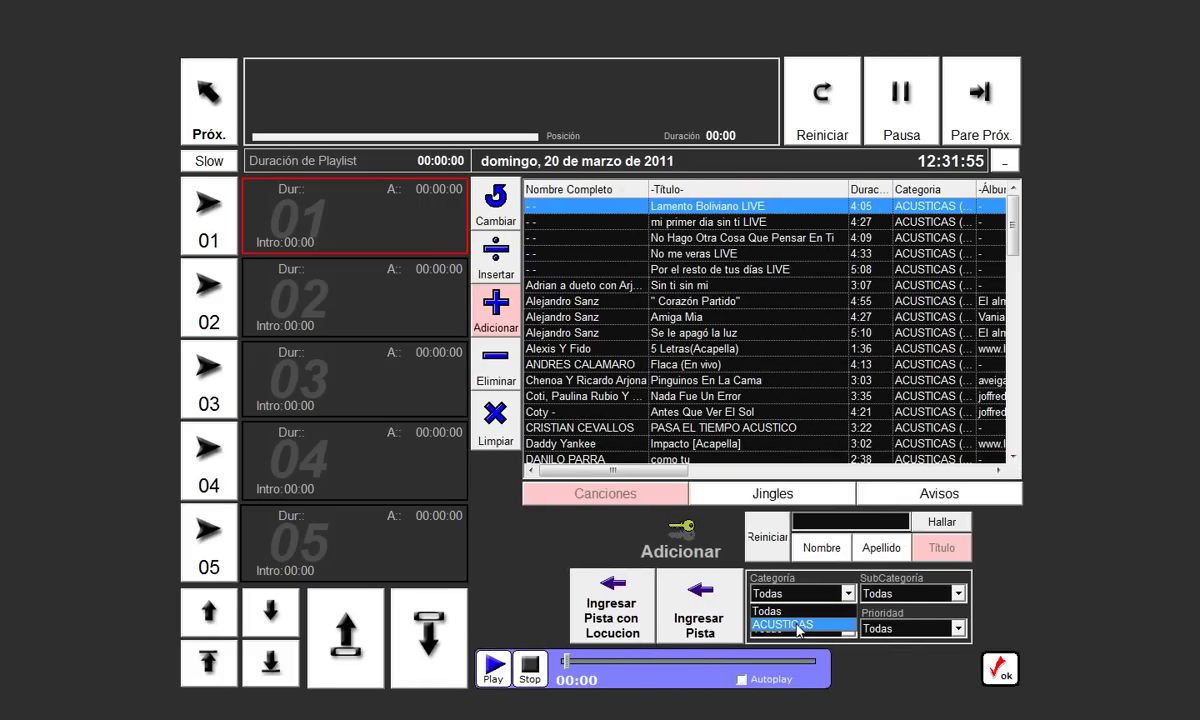
{"action": "left_click", "coordinate": [790, 624]}
- Preview the song Amiga Mia, widen the Categoria column to read its entries, and leave the song list
{"action": "left_click", "coordinate": [588, 318]}
{"action": "scroll", "coordinate": [588, 318], "scroll_direction": "down", "scroll_amount": 2}
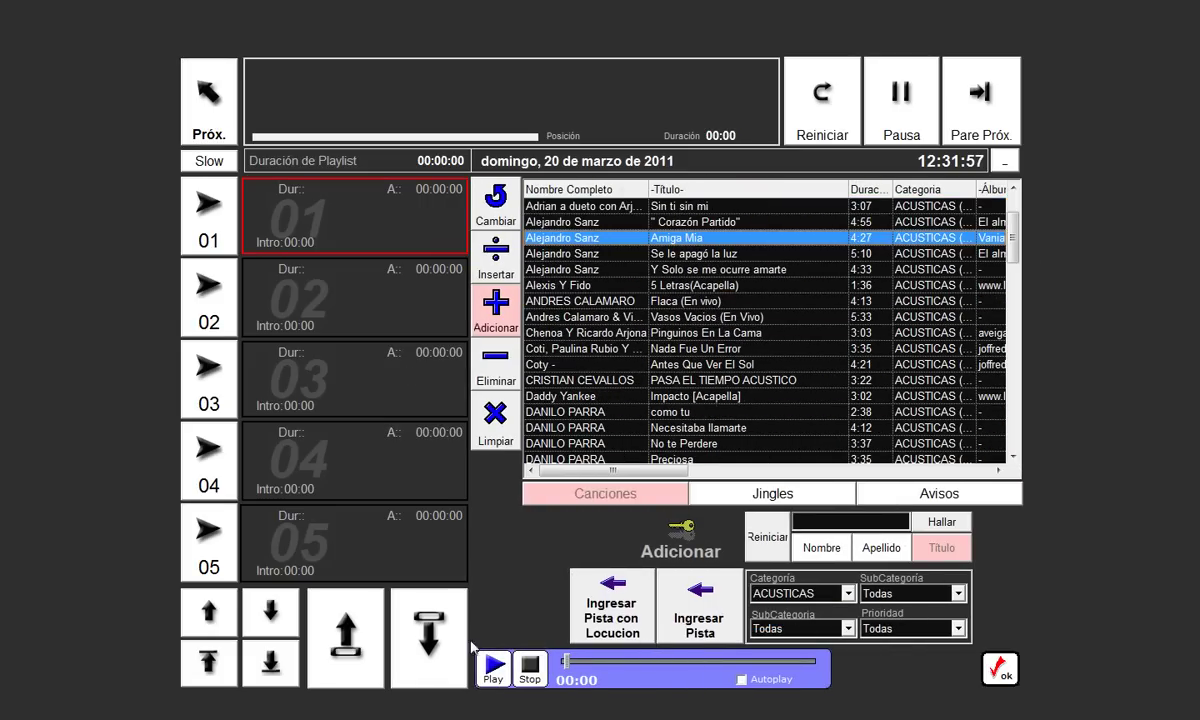
{"action": "left_click", "coordinate": [500, 663]}
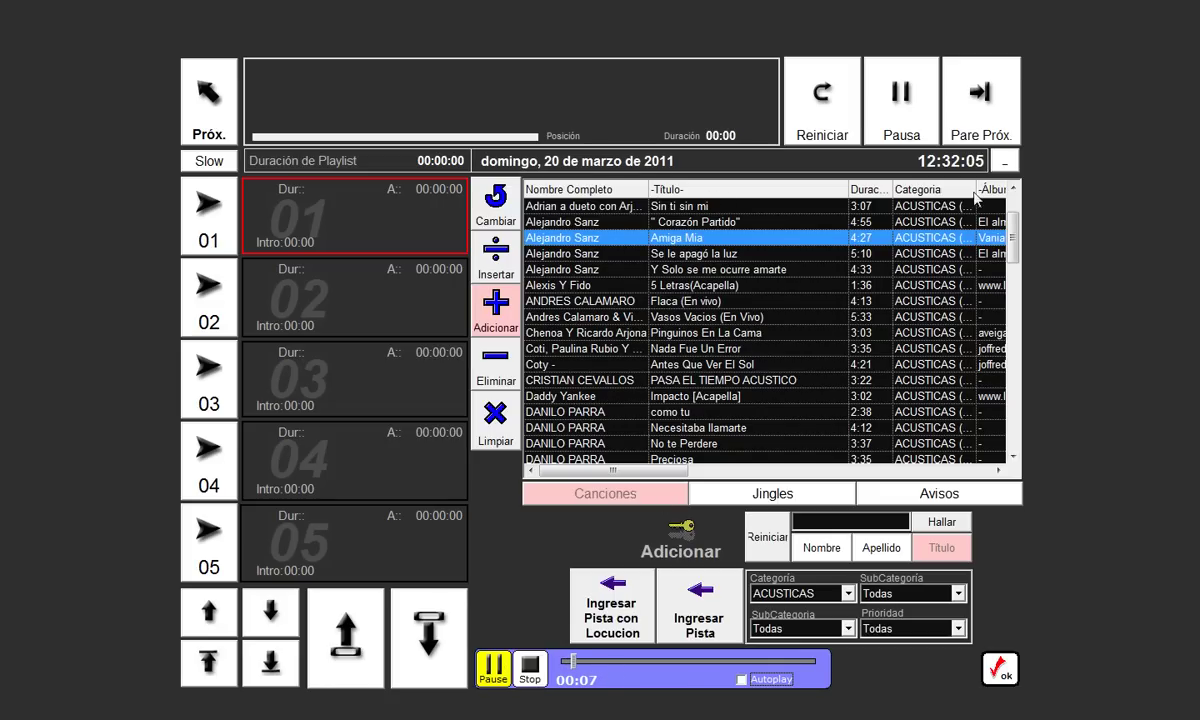
{"action": "left_click_drag", "start_coordinate": [988, 193], "coordinate": [1007, 193]}
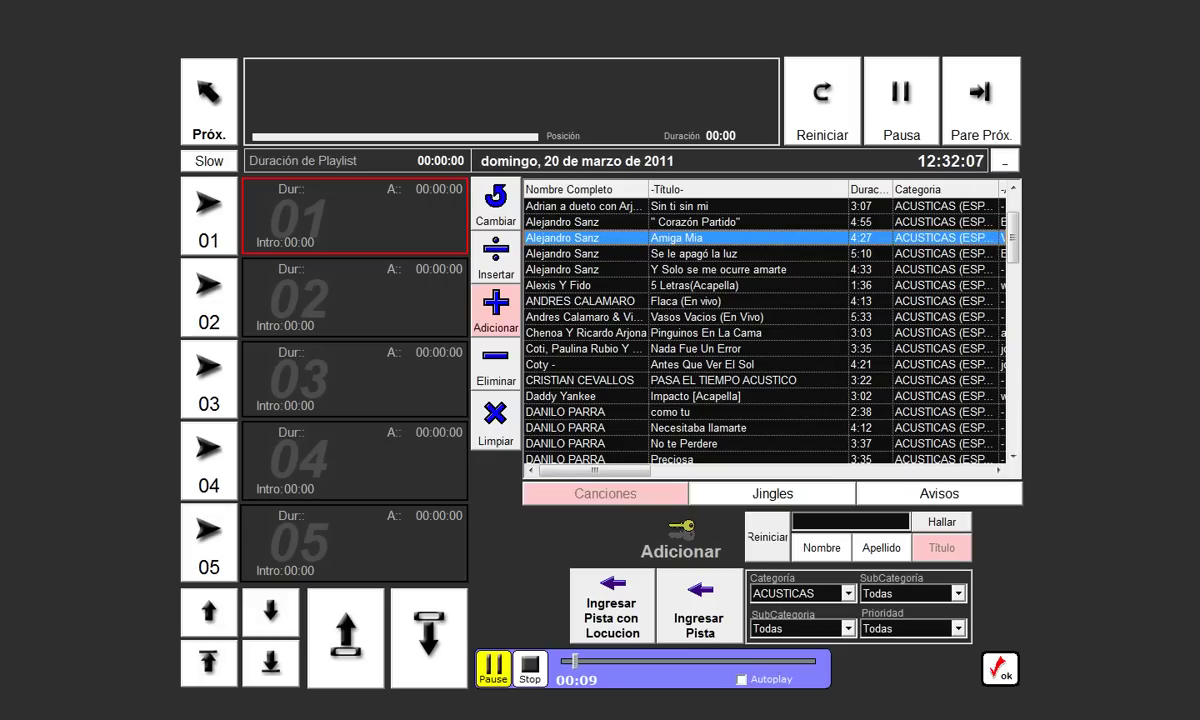
{"action": "left_click", "coordinate": [999, 670]}
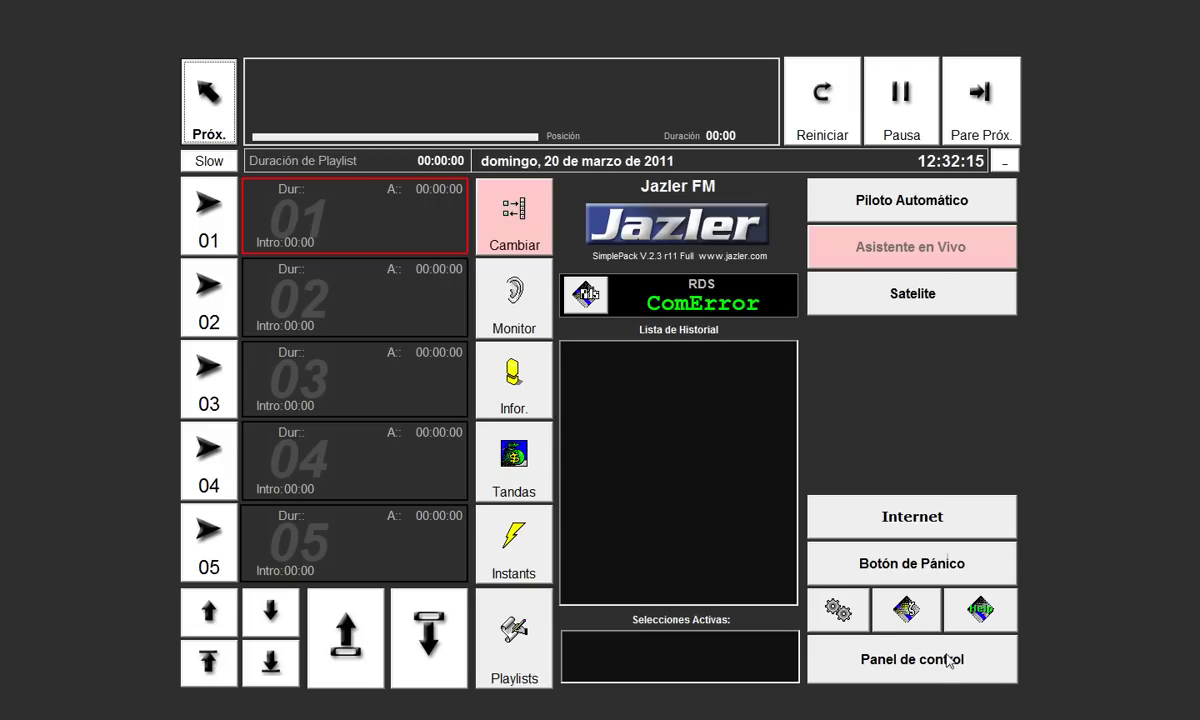
{"action": "left_click", "coordinate": [500, 235]}
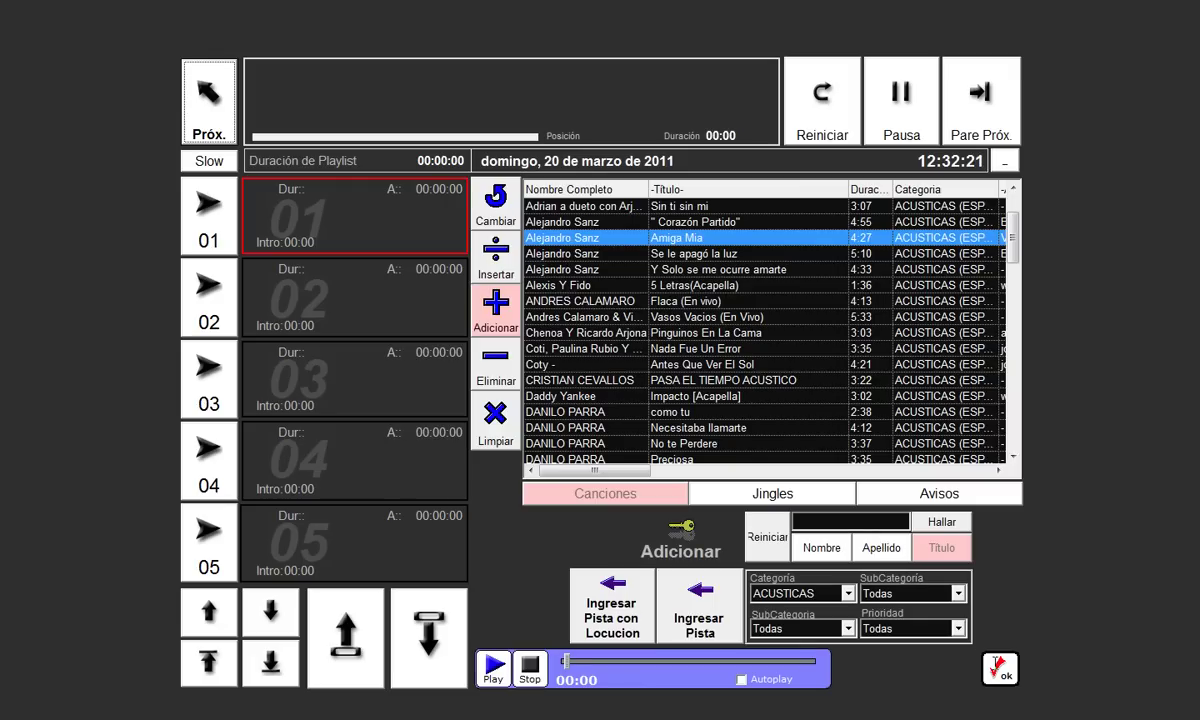
{"action": "left_click", "coordinate": [996, 673]}
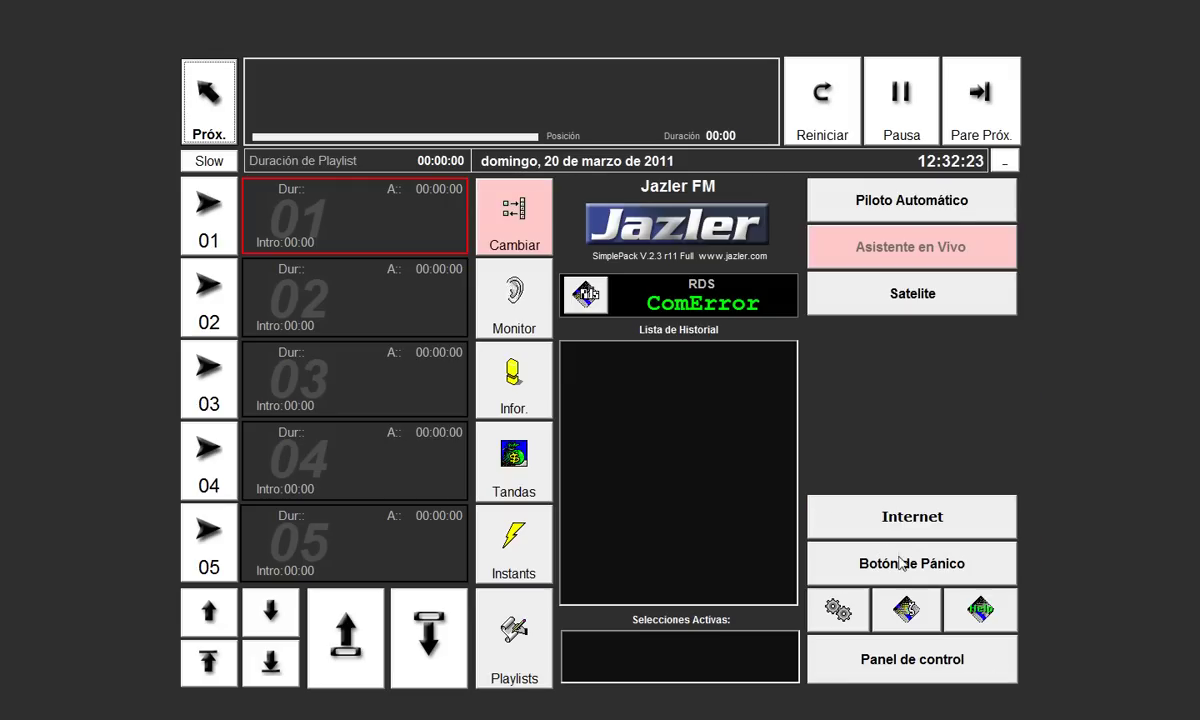
- Switch the studio to Piloto Automático and clear the error list
{"action": "left_click", "coordinate": [905, 207]}
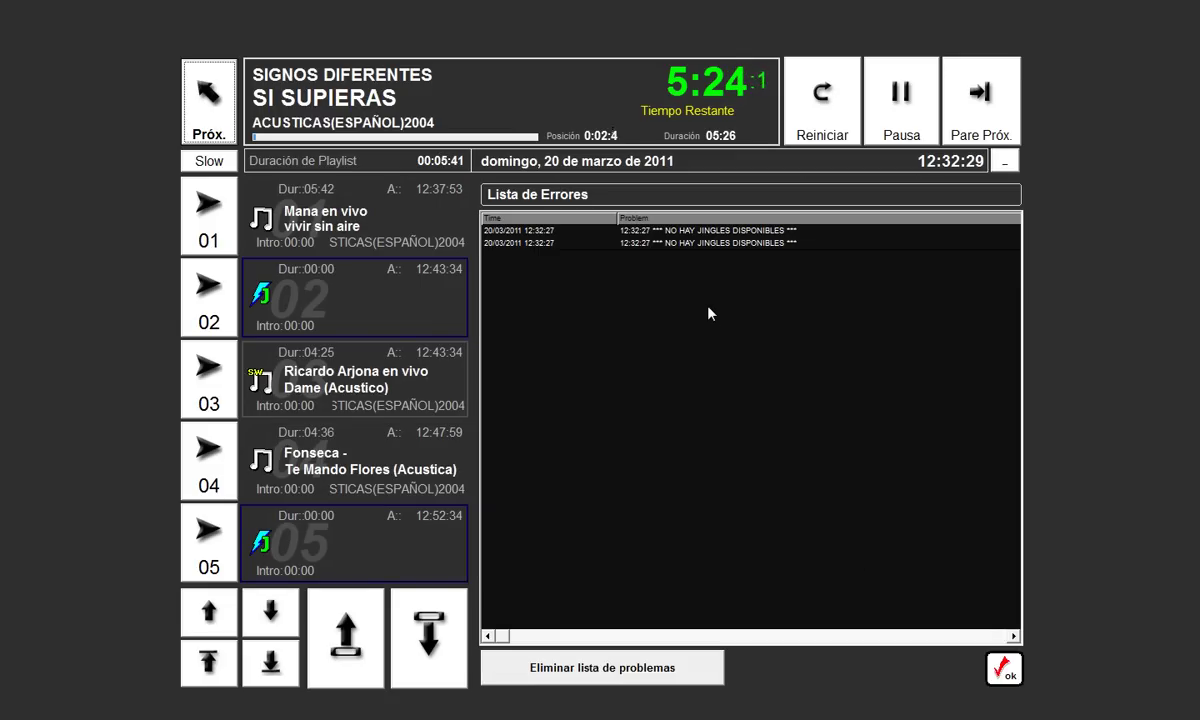
{"action": "left_click", "coordinate": [679, 676]}
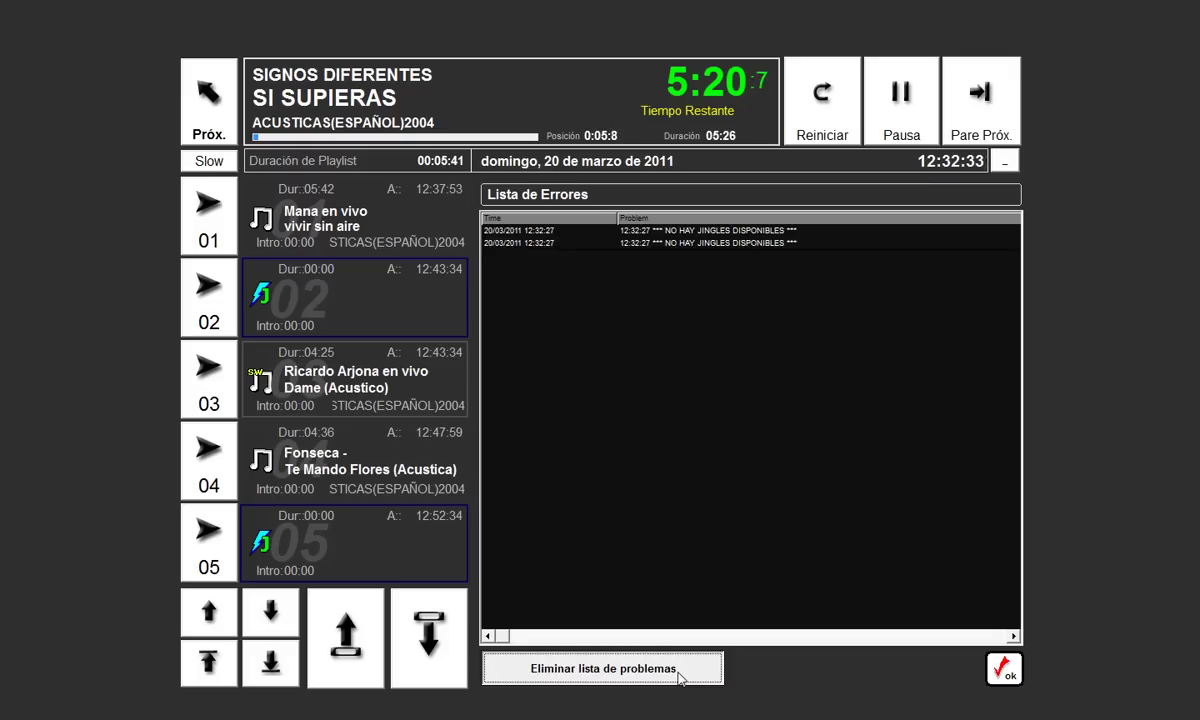
- Leave the error list, look at the song list for the empty jingle slot 02, and exit it
{"action": "left_click", "coordinate": [1003, 668]}
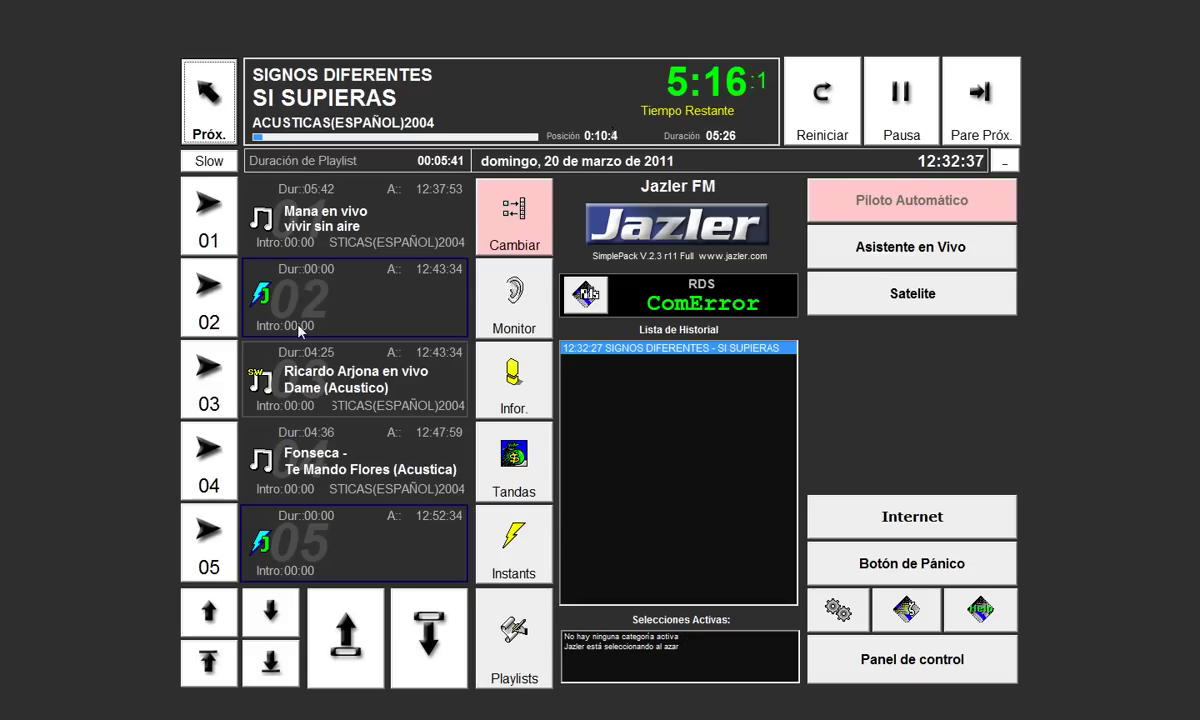
{"action": "key", "text": "Insert"}
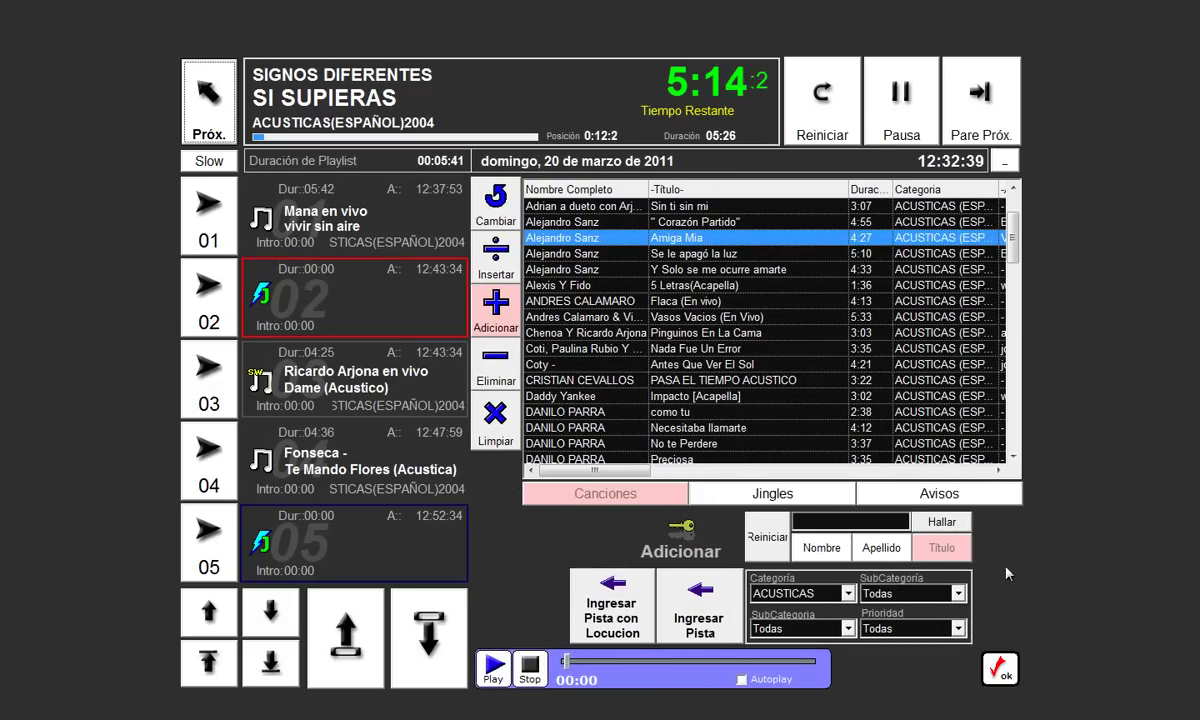
{"action": "left_click", "coordinate": [990, 682]}
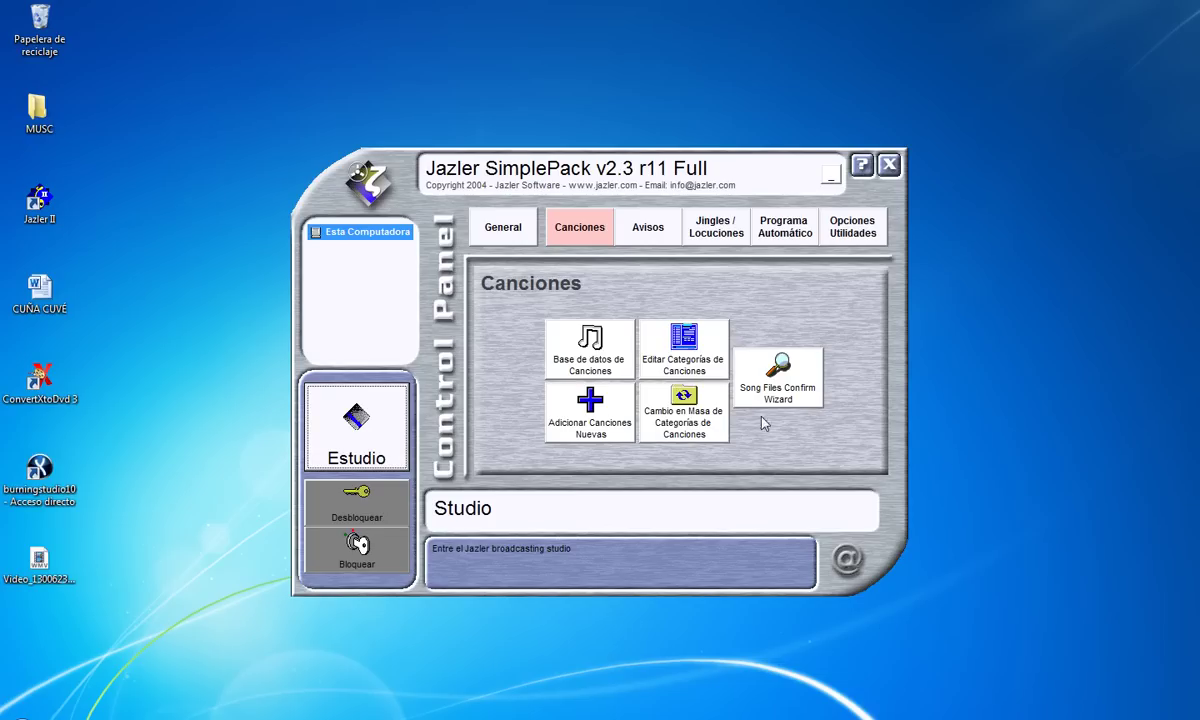
- Start a new jingle and load ESCUCHAS HJBJ OFF 2 from D:\PRODUCCION\ESTUDIO PUBLICIDADES\acustica\HJBJ as its audio file
{"action": "left_click", "coordinate": [714, 230]}
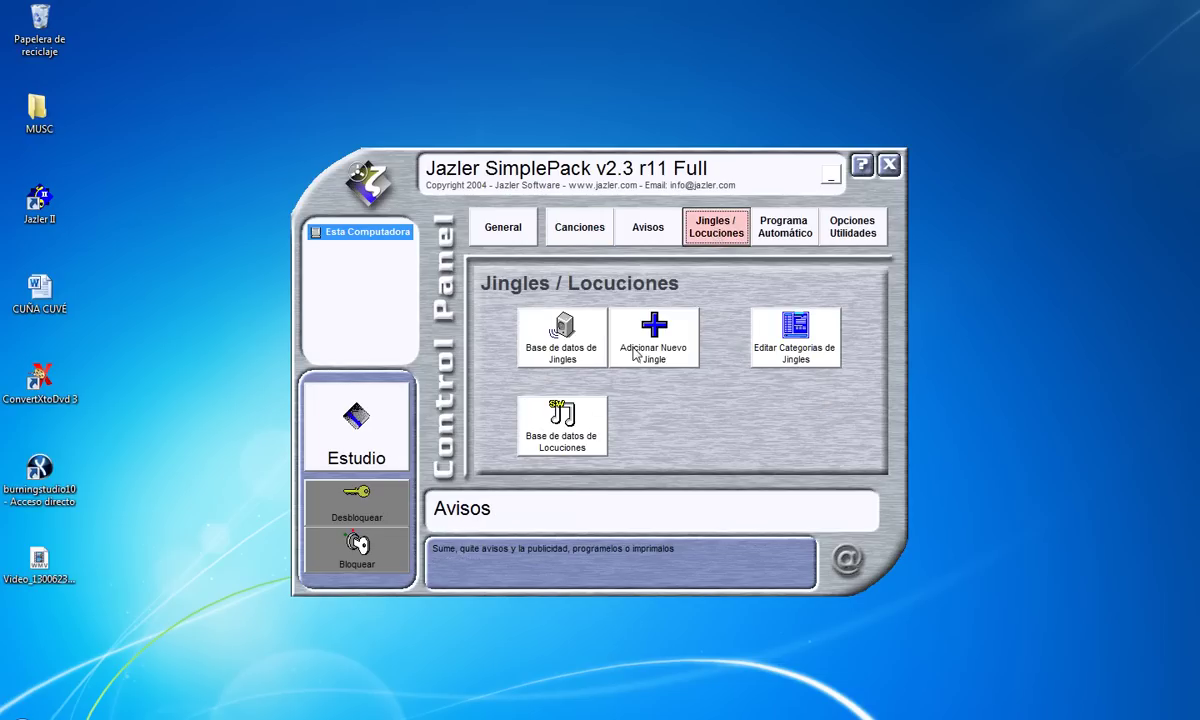
{"action": "left_click", "coordinate": [634, 353]}
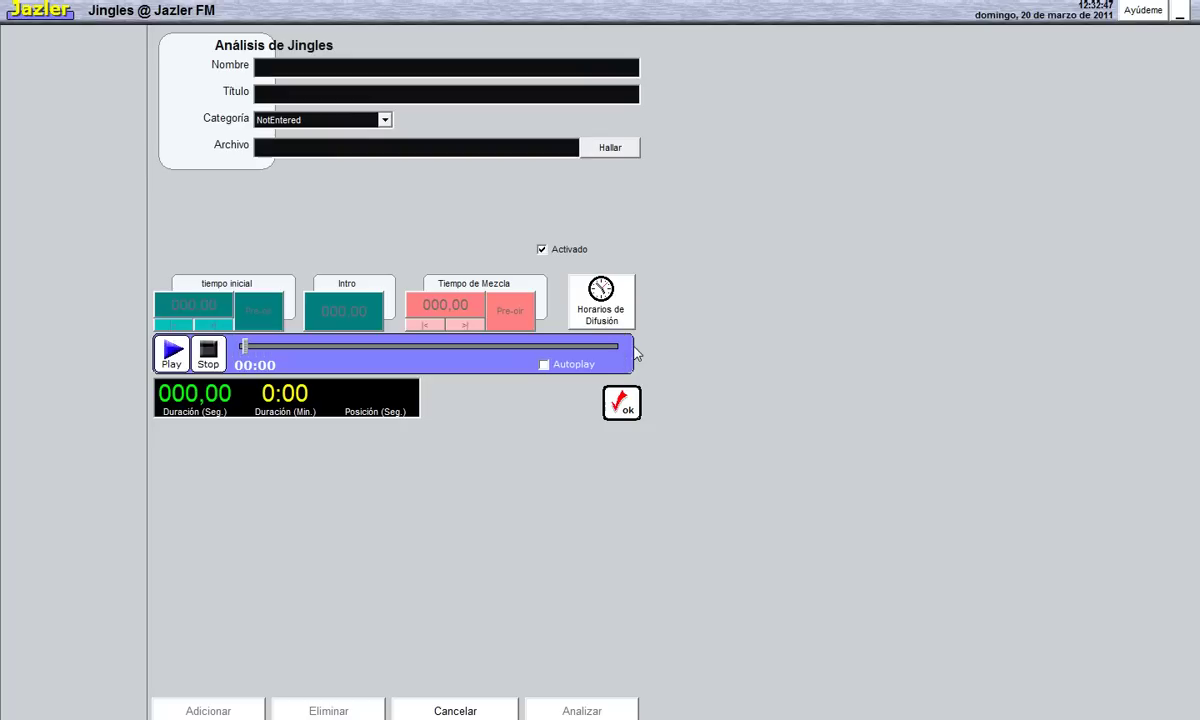
{"action": "left_click", "coordinate": [605, 150]}
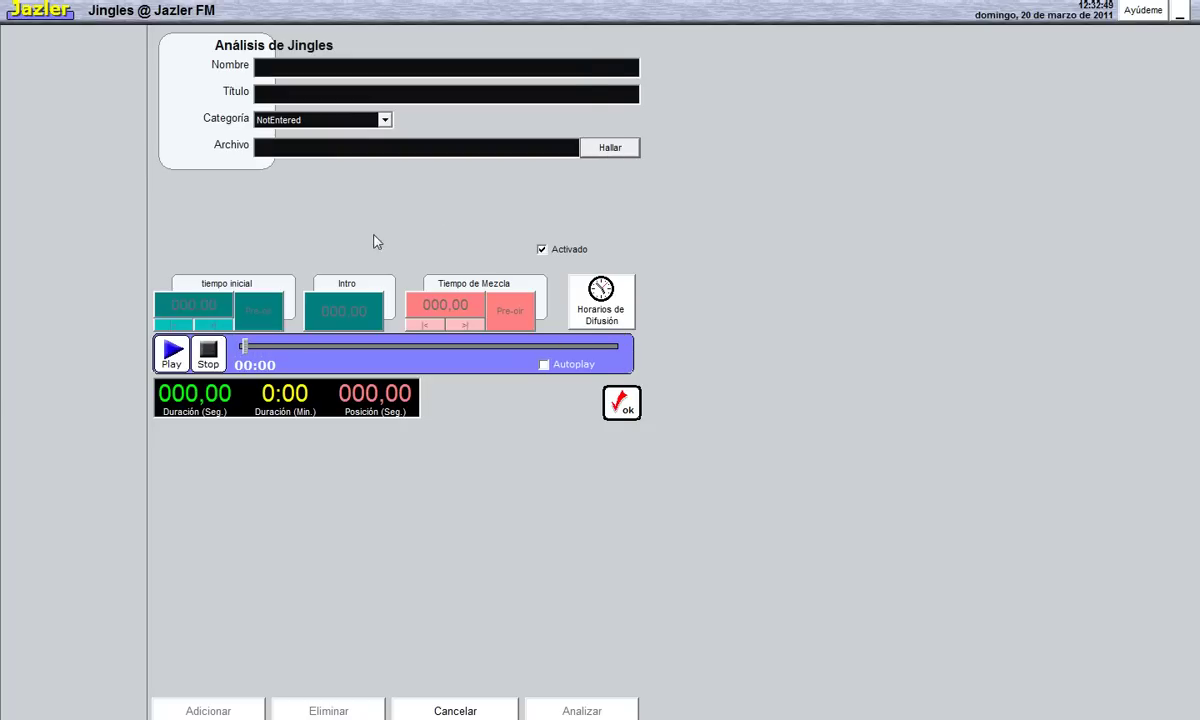
{"action": "left_click", "coordinate": [86, 313]}
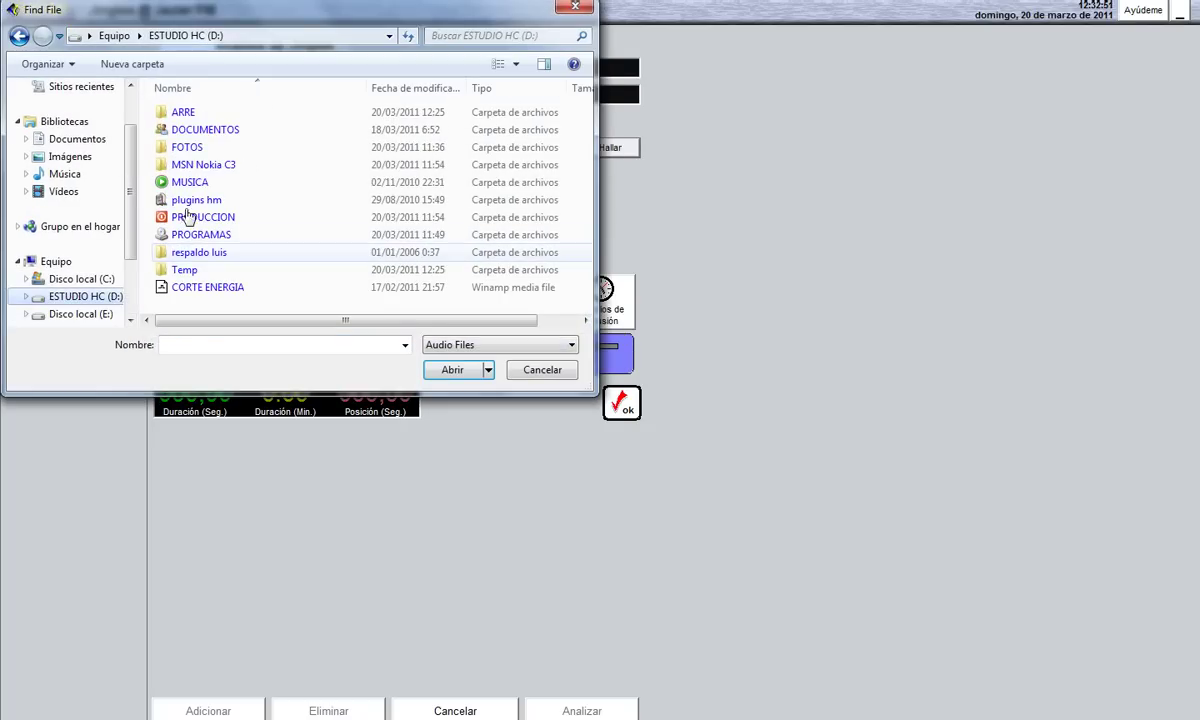
{"action": "double_click", "coordinate": [205, 219]}
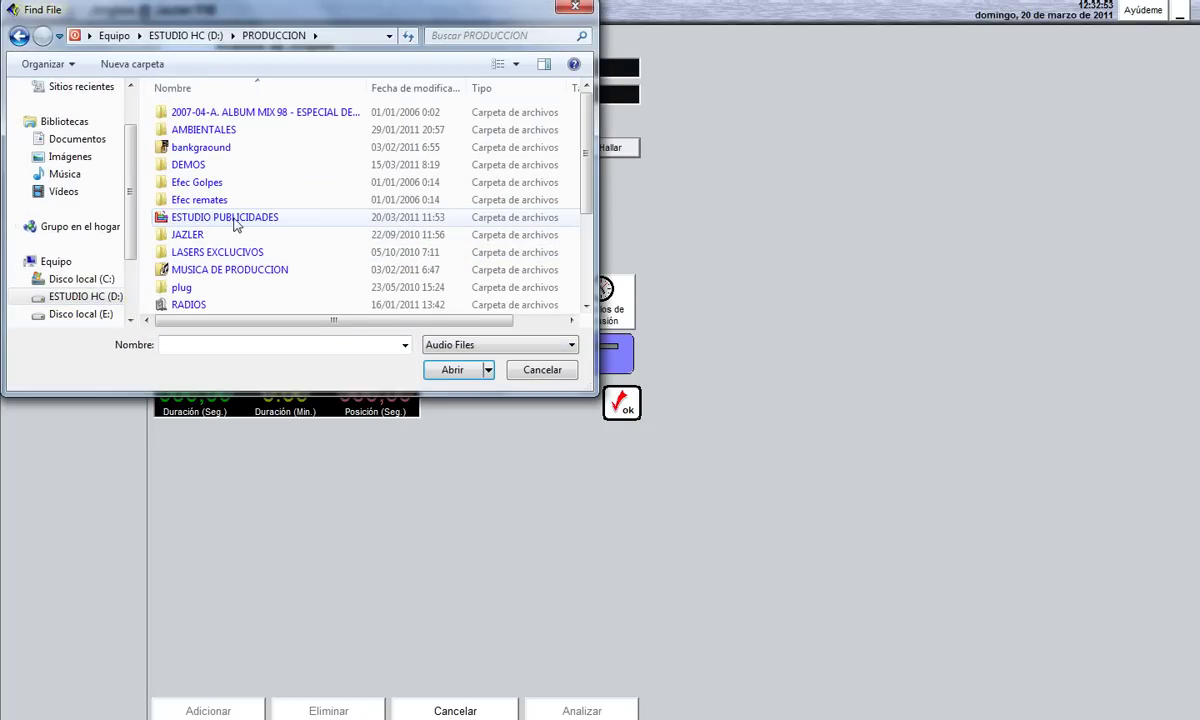
{"action": "double_click", "coordinate": [239, 219]}
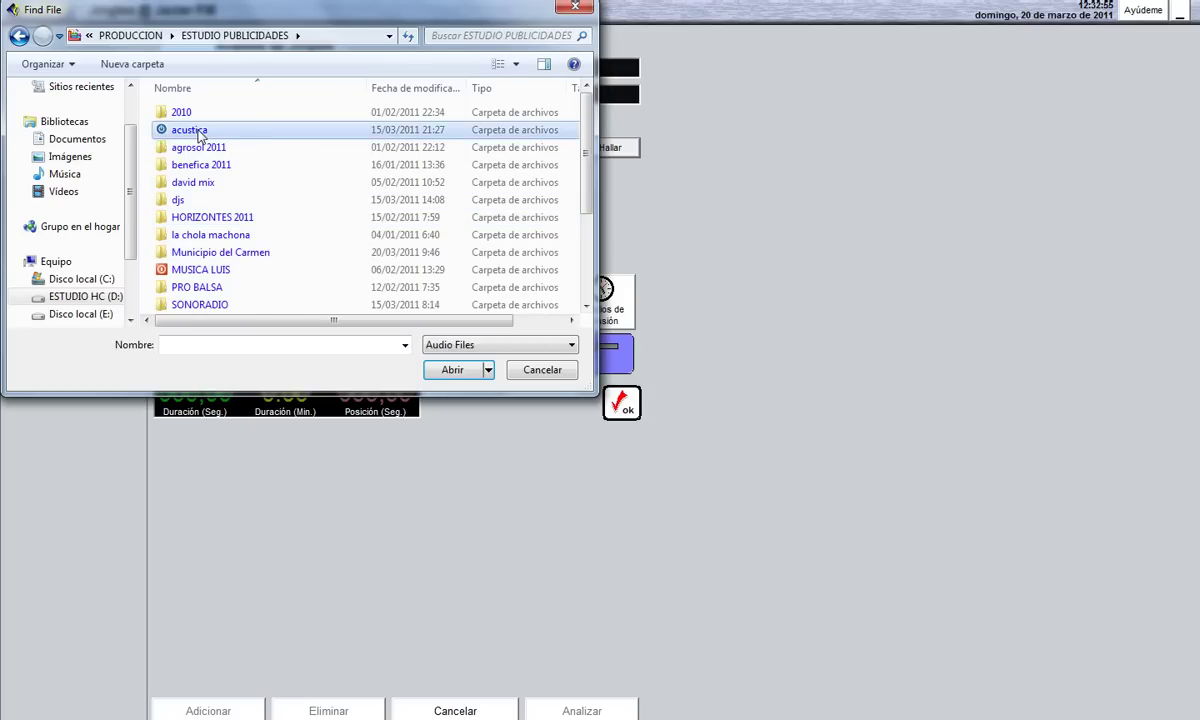
{"action": "double_click", "coordinate": [235, 130]}
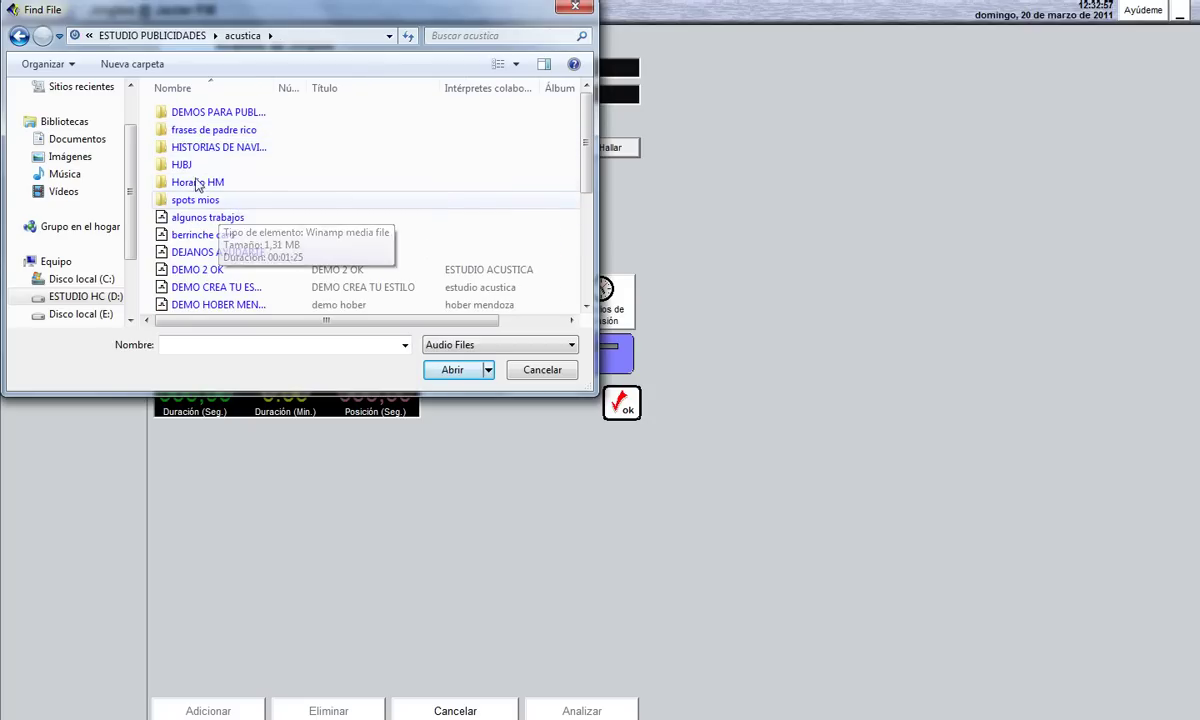
{"action": "double_click", "coordinate": [222, 164]}
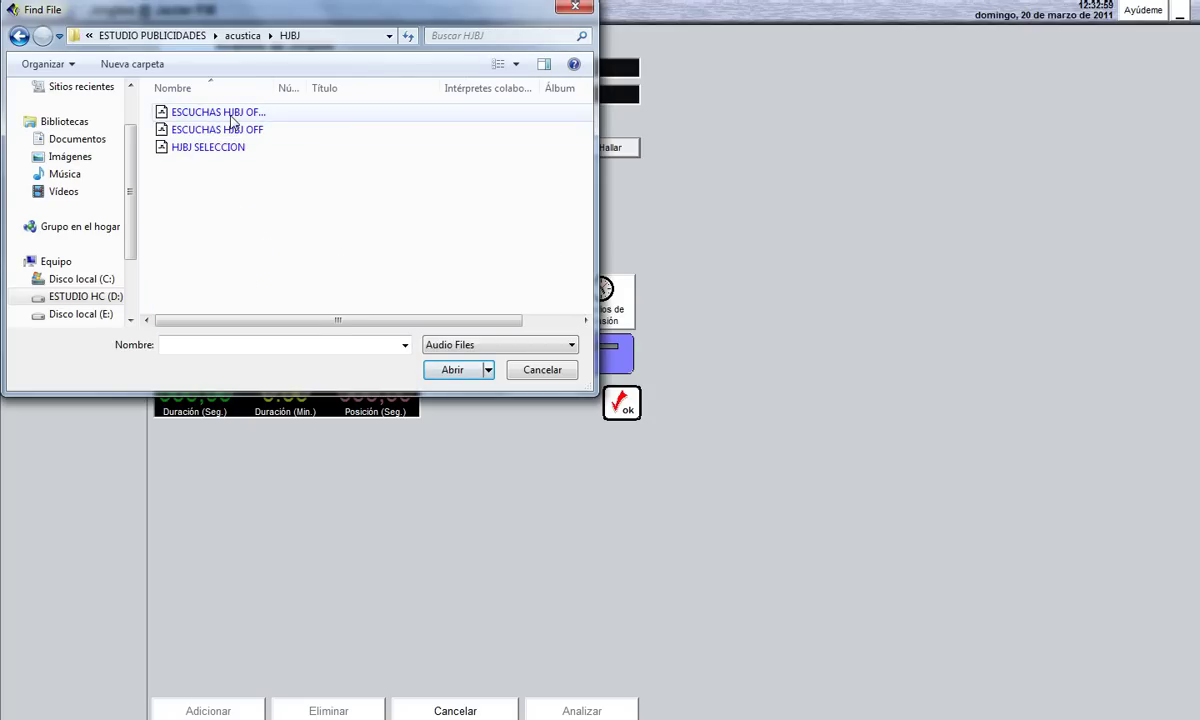
{"action": "left_click", "coordinate": [232, 117]}
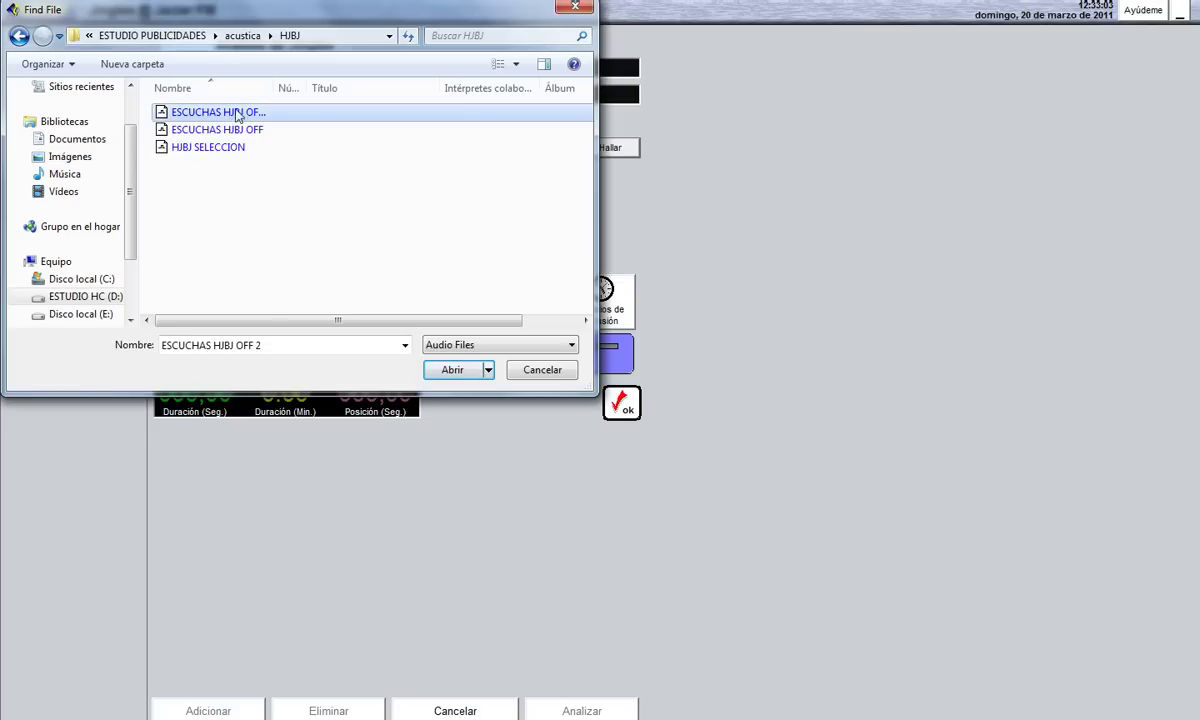
{"action": "left_click", "coordinate": [277, 346]}
{"action": "left_click", "coordinate": [450, 370]}
- Title the jingle ESCUCHAS HJBJ OFF 2, name it OFF, and assign it to the OFF category
{"action": "left_click", "coordinate": [299, 95]}
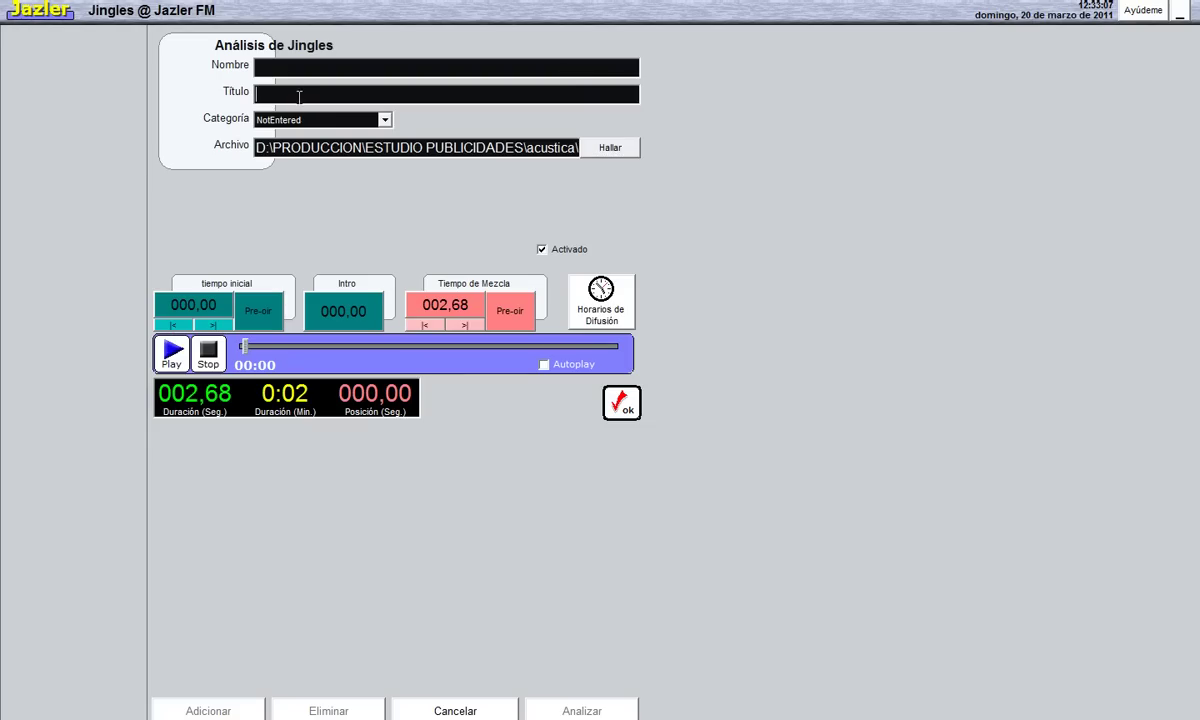
{"action": "type", "text": "ESCUCHAS HJBJ OFF 2"}
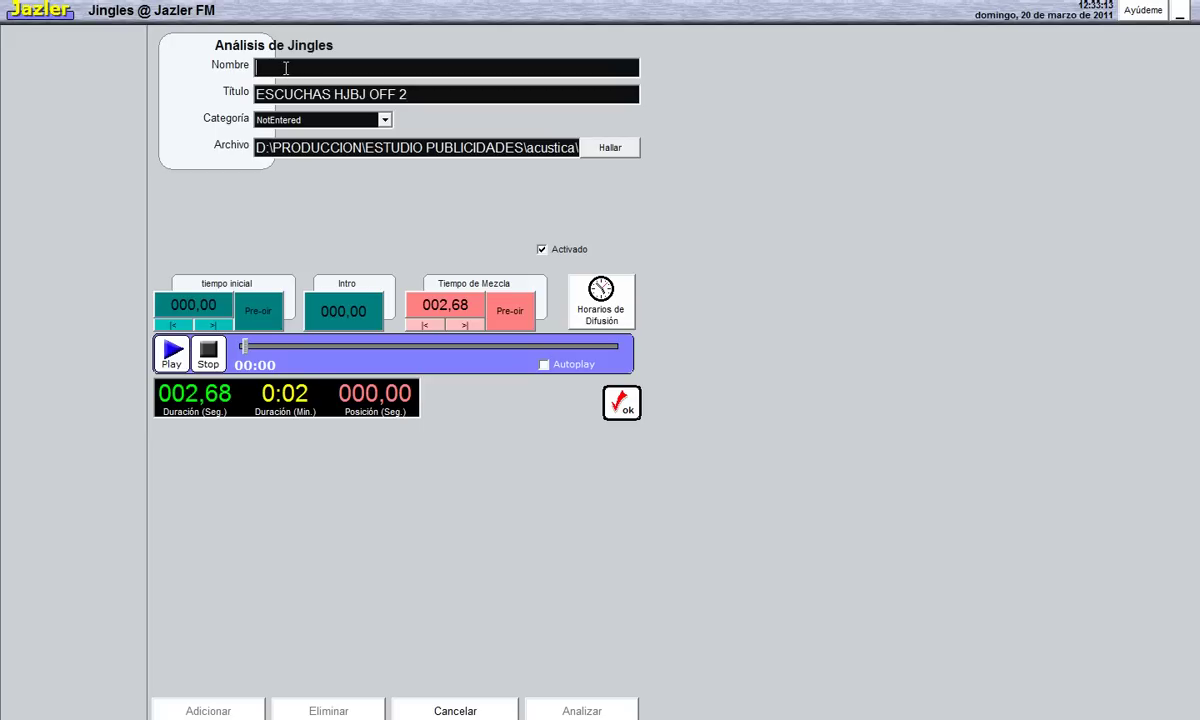
{"action": "type", "text": "O"}
{"action": "left_click", "coordinate": [300, 120]}
{"action": "left_click", "coordinate": [300, 120]}
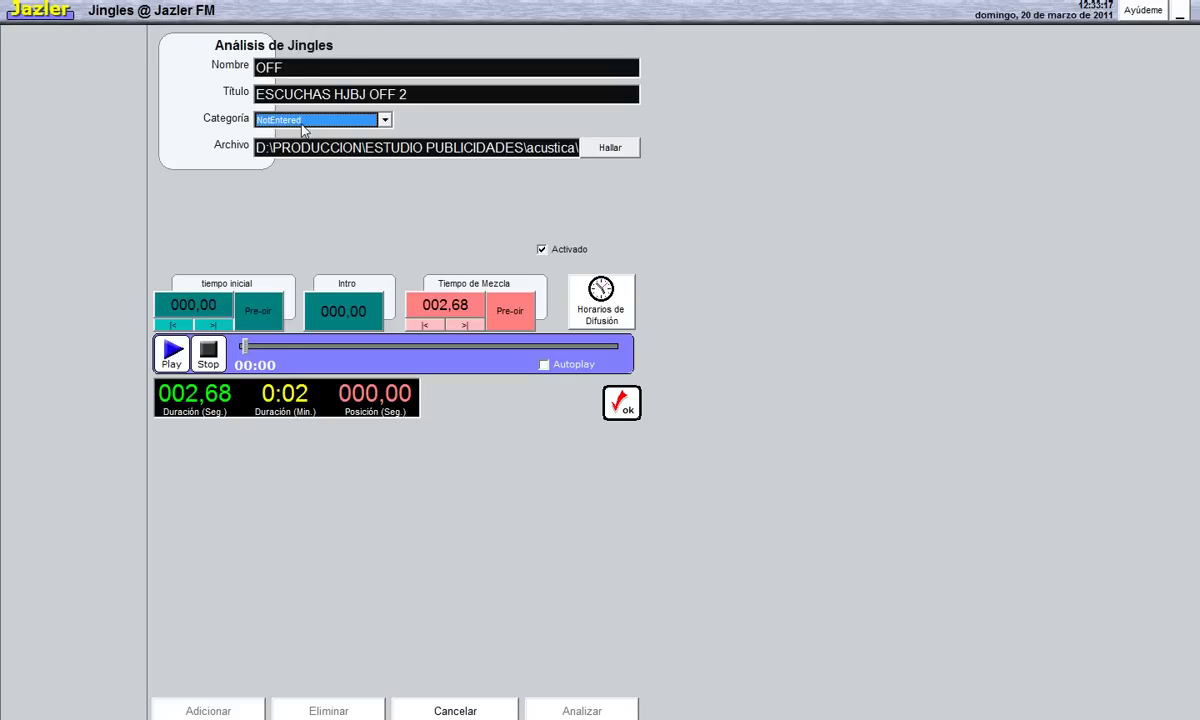
{"action": "left_click", "coordinate": [301, 121]}
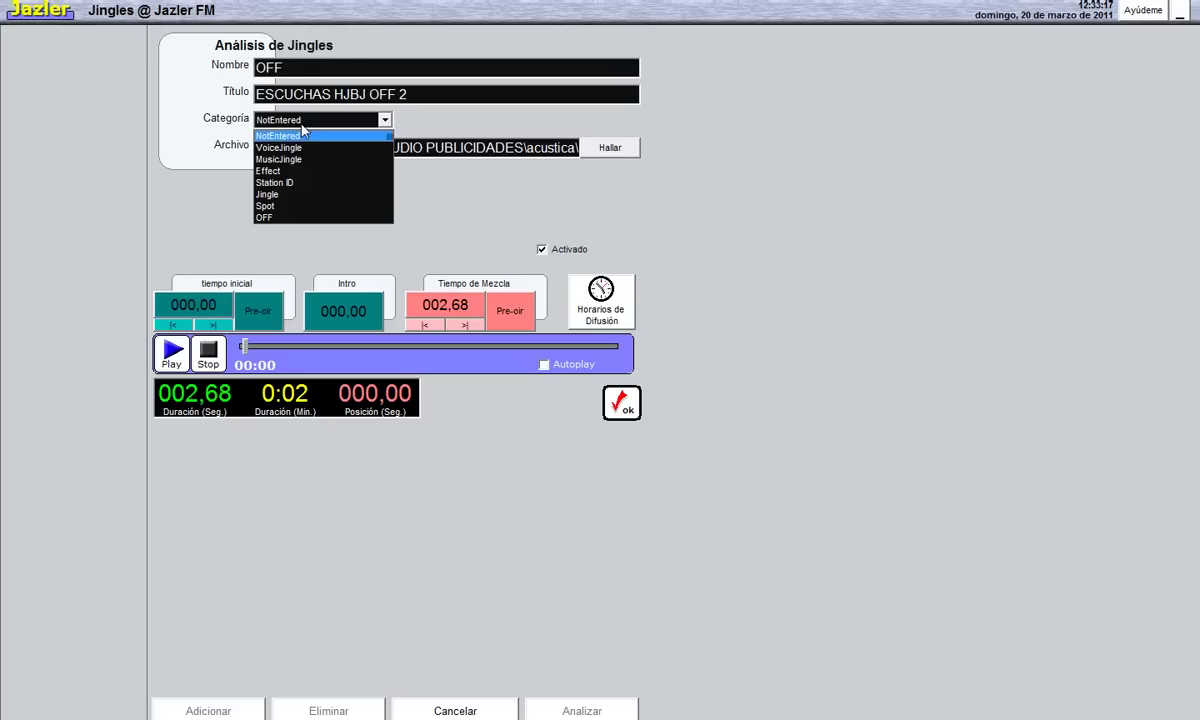
{"action": "left_click", "coordinate": [264, 218]}
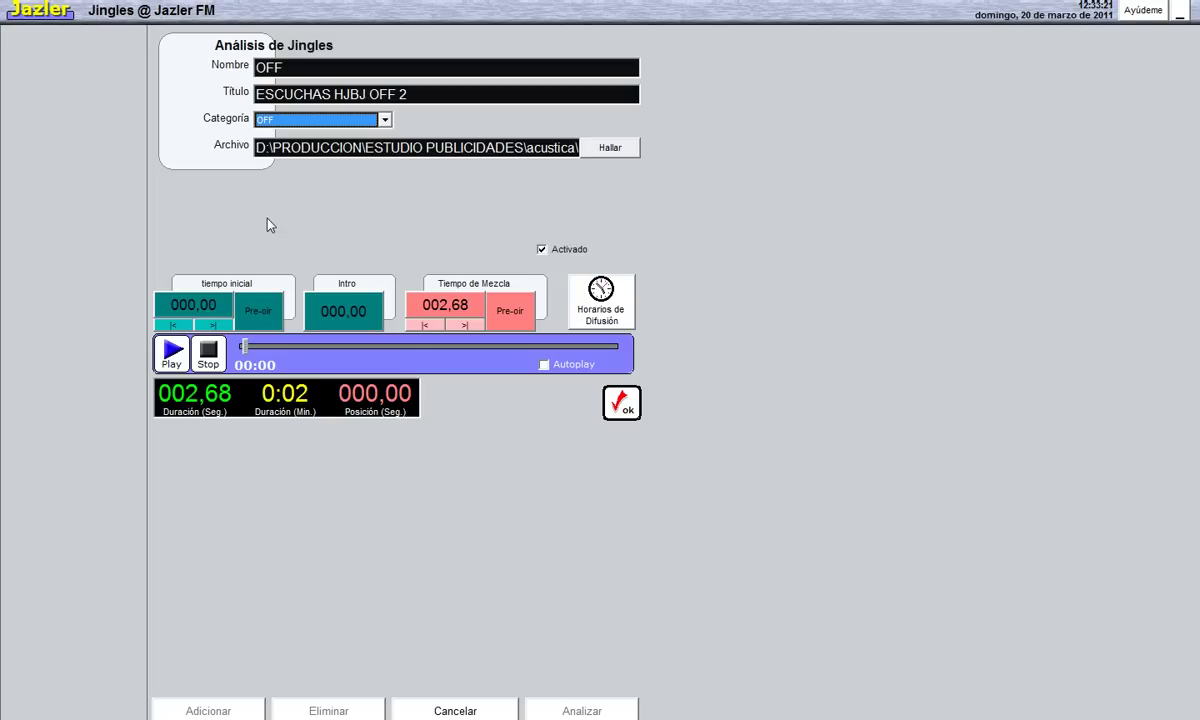
- Schedule the jingle for broadcast all day, then save it and leave the jingle database
{"action": "left_click", "coordinate": [590, 300]}
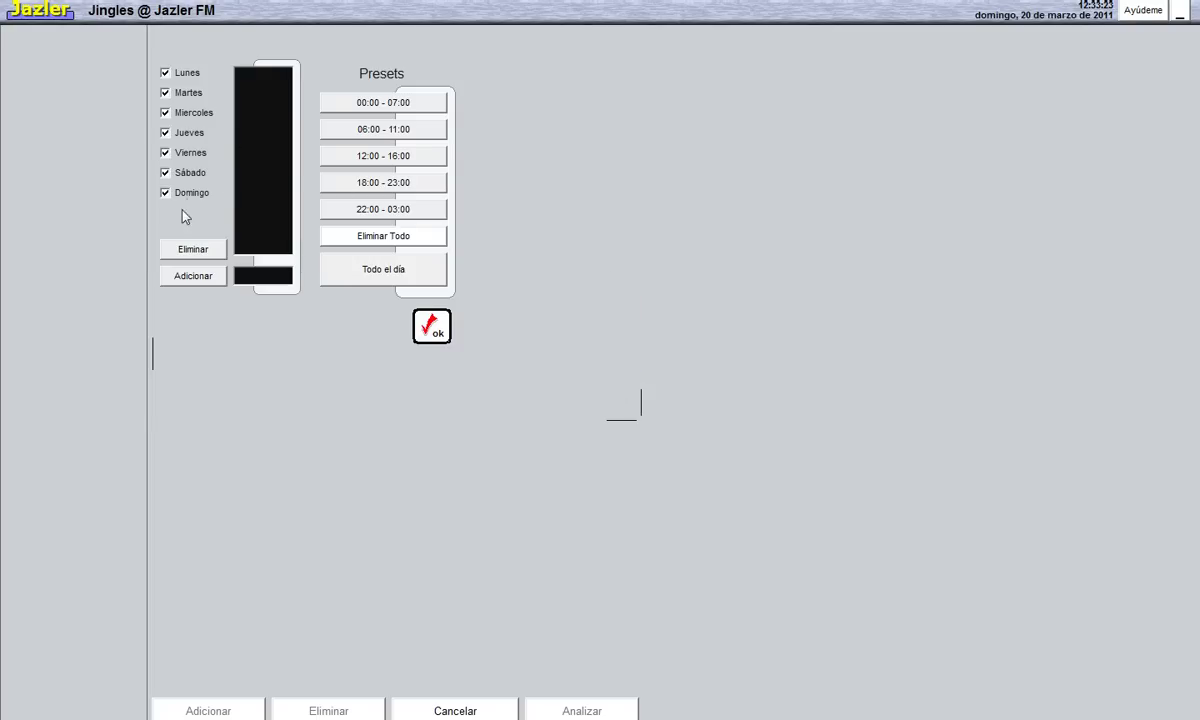
{"action": "left_click", "coordinate": [375, 285]}
{"action": "left_click", "coordinate": [420, 315]}
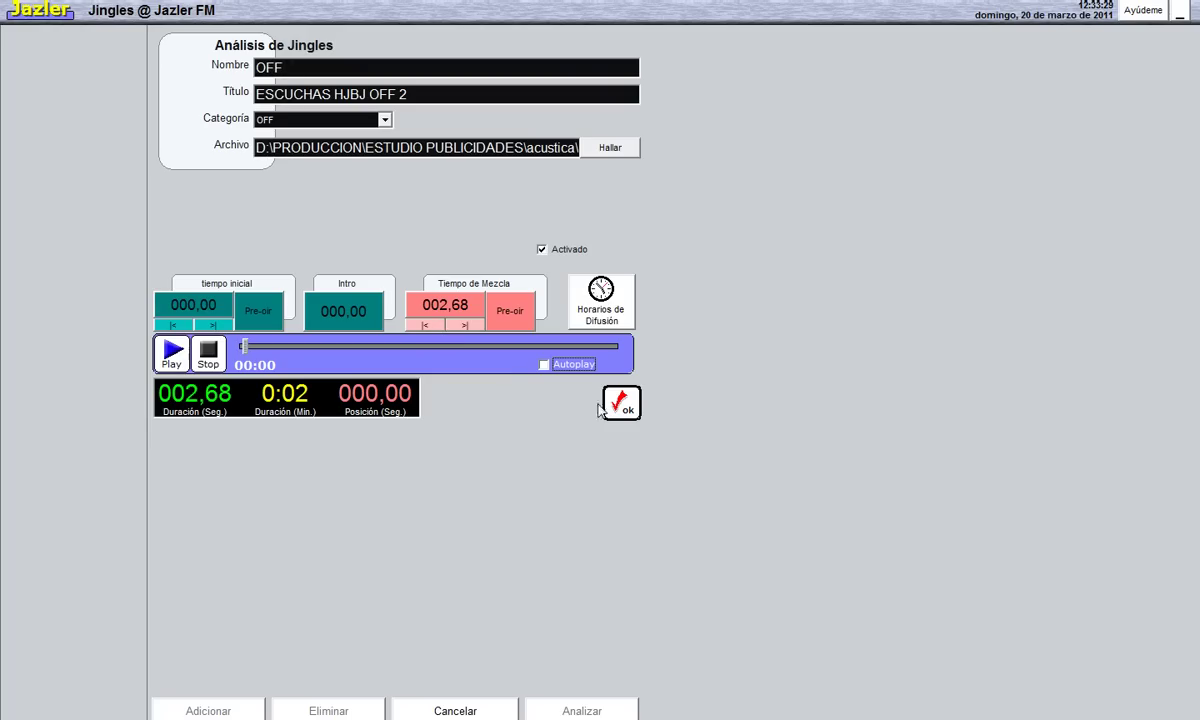
{"action": "left_click", "coordinate": [621, 403]}
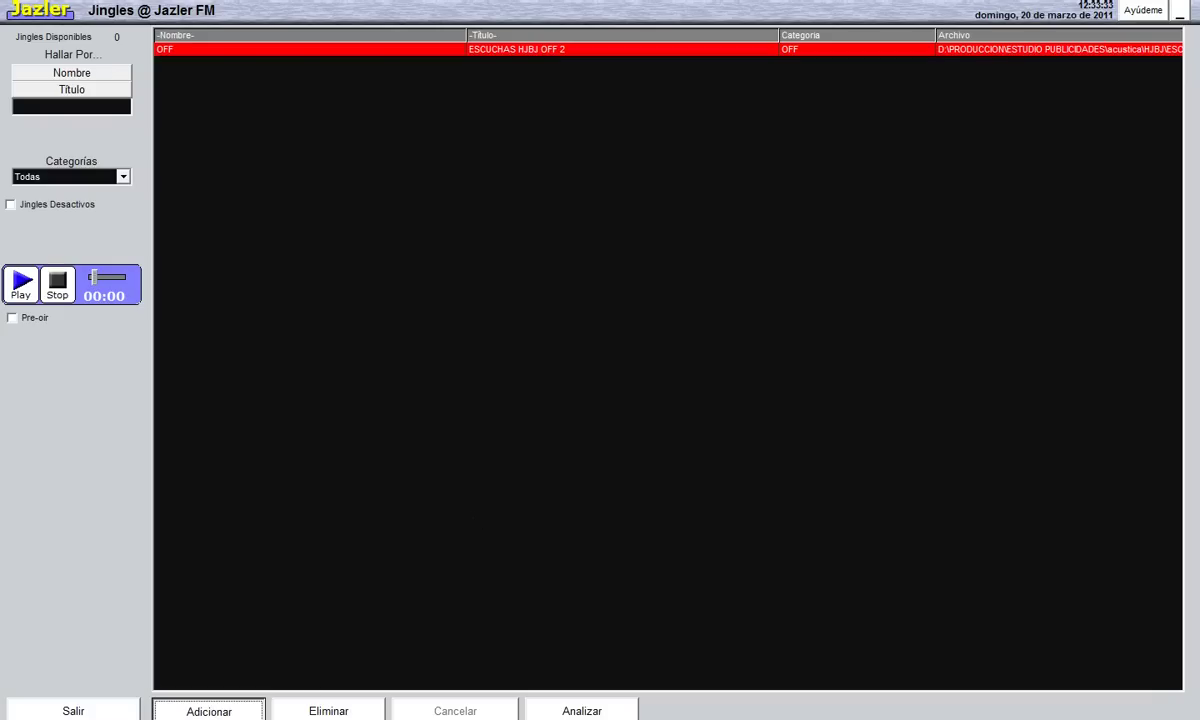
{"action": "left_click", "coordinate": [40, 712]}
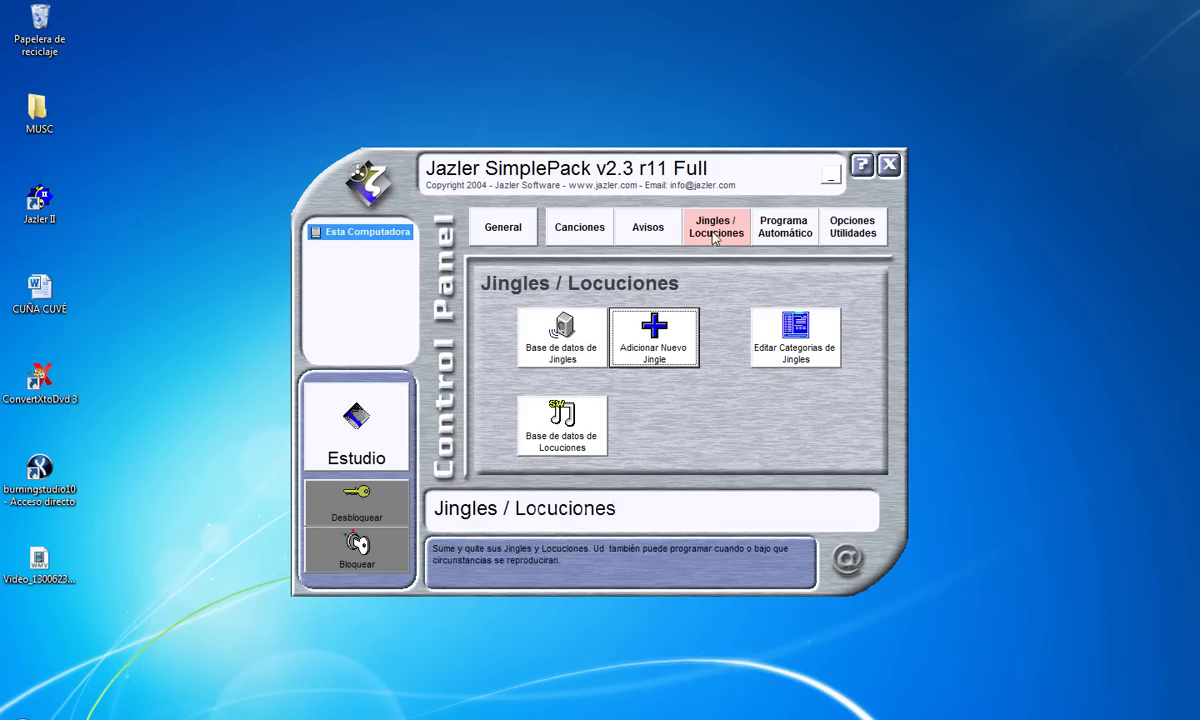
- Start another new jingle and load ESCUCHAS HJBJ OFF from the HJBJ folder as its audio file
{"action": "left_click", "coordinate": [653, 361]}
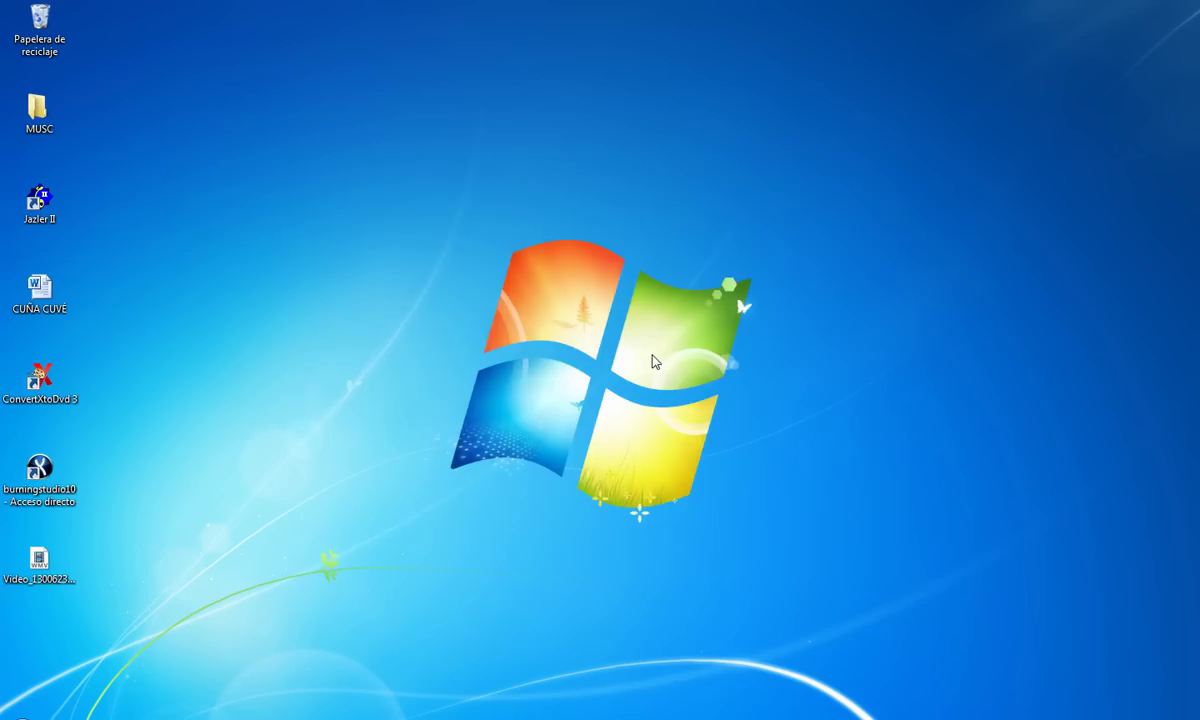
{"action": "left_click", "coordinate": [611, 150]}
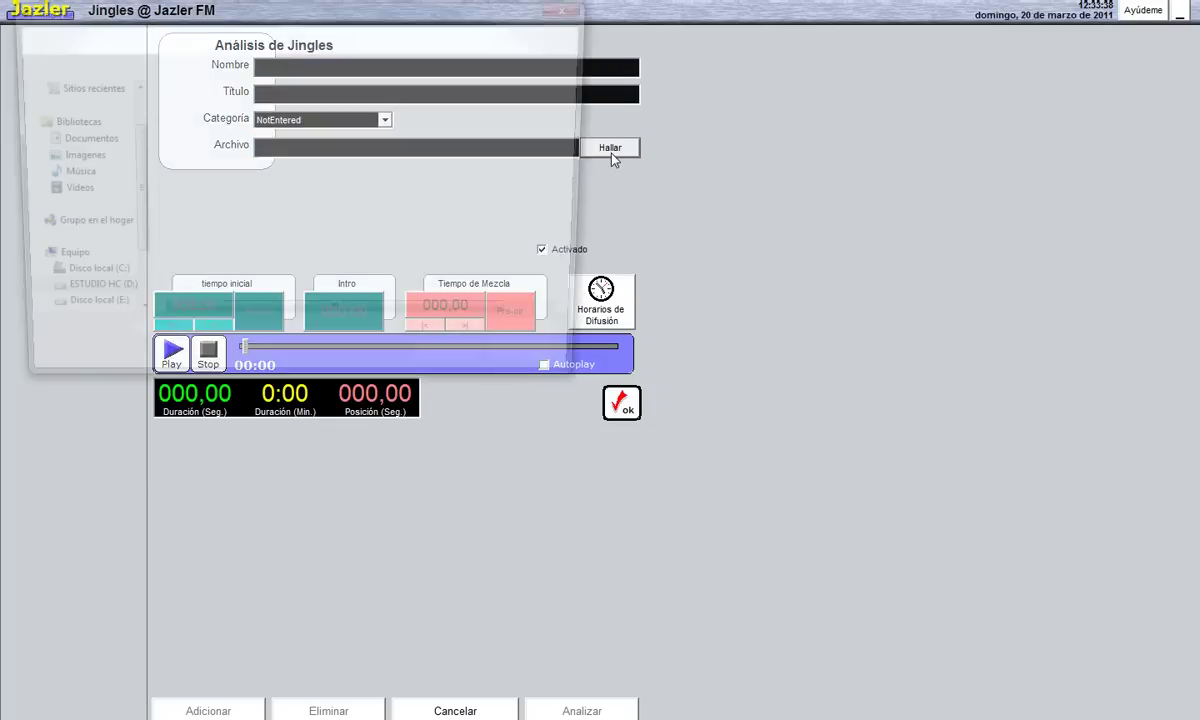
{"action": "left_click", "coordinate": [232, 129]}
{"action": "left_click", "coordinate": [258, 343]}
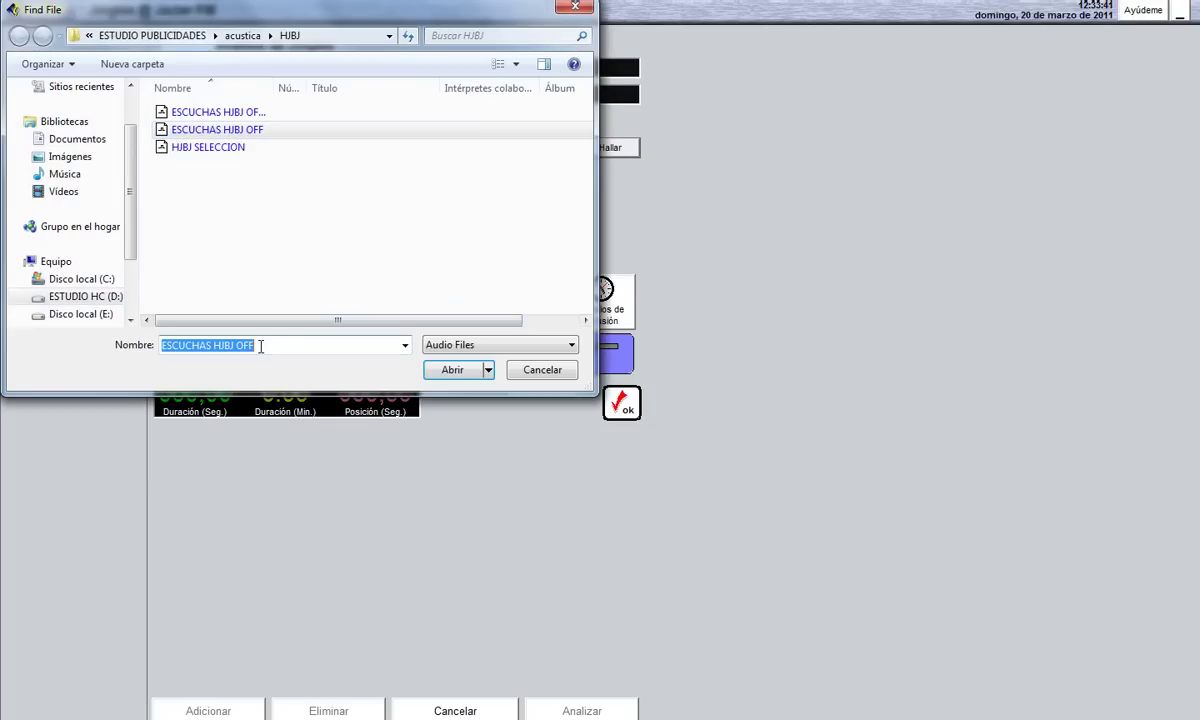
{"action": "key", "text": "Return"}
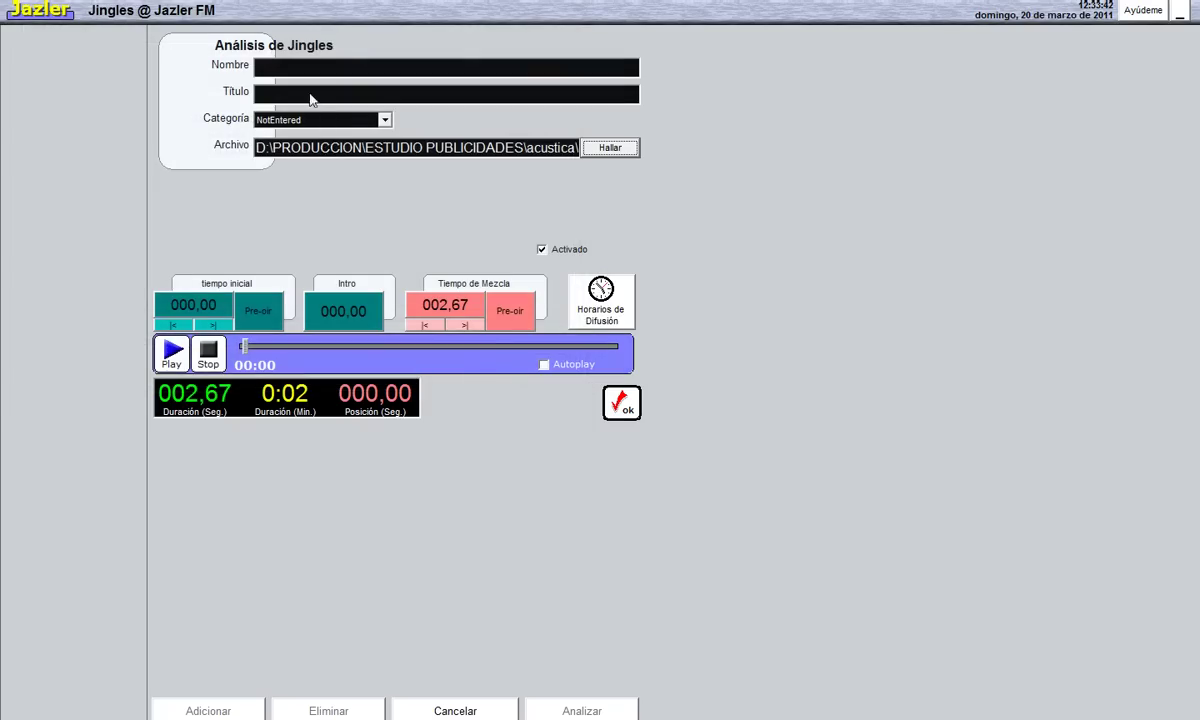
- Title the second jingle ESCUCHAS HJBJ OFF, assign it to the OFF category, and name it HJBJ
{"action": "left_click", "coordinate": [310, 120]}
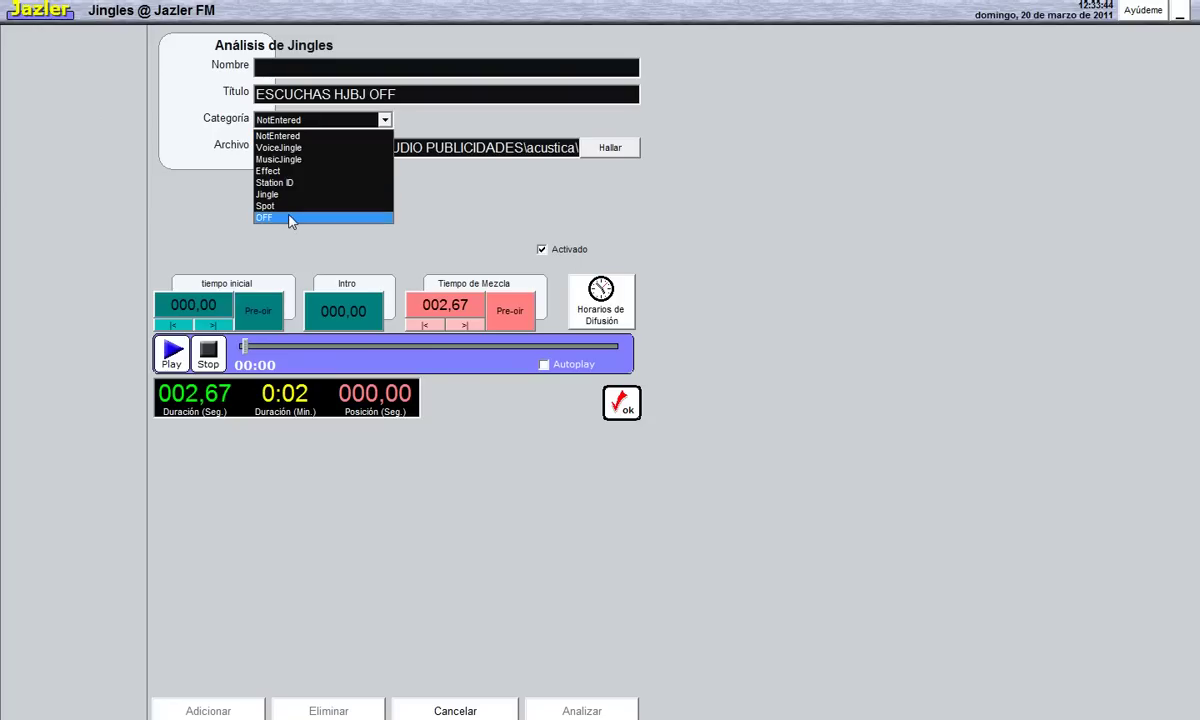
{"action": "left_click", "coordinate": [289, 217]}
{"action": "left_click", "coordinate": [283, 69]}
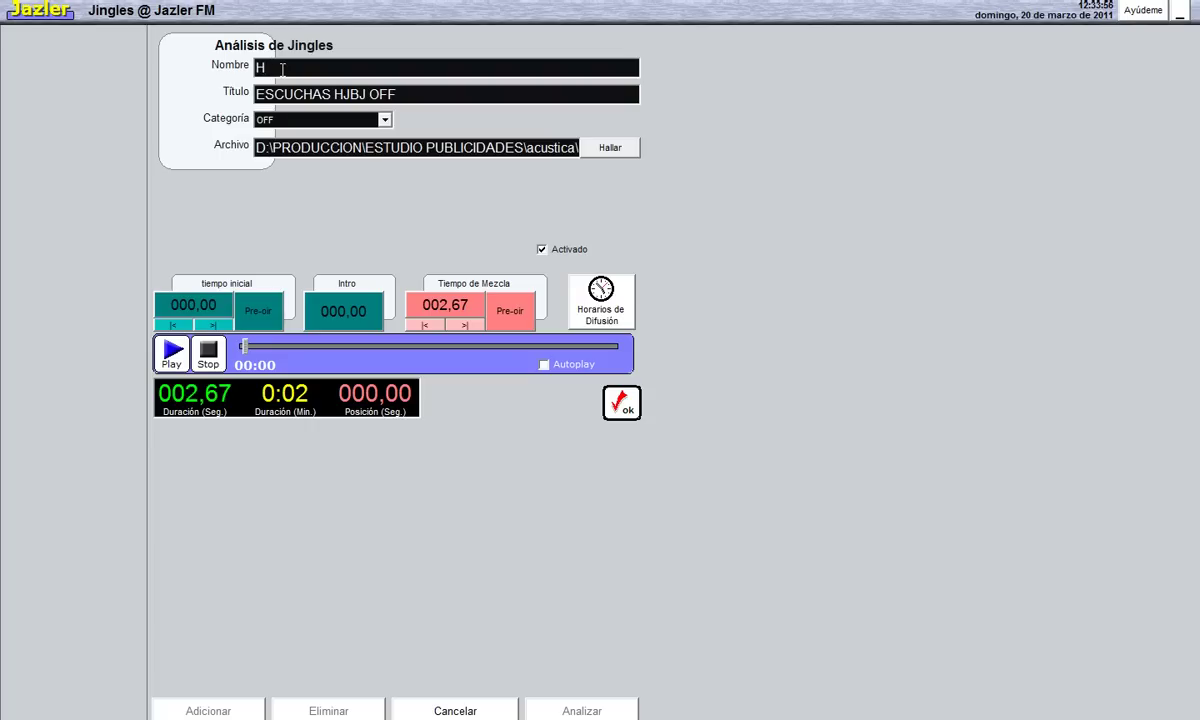
{"action": "type", "text": "B"}
- Set the HJBJ jingle's broadcast schedule to all day and save the jingle
{"action": "left_click", "coordinate": [604, 304]}
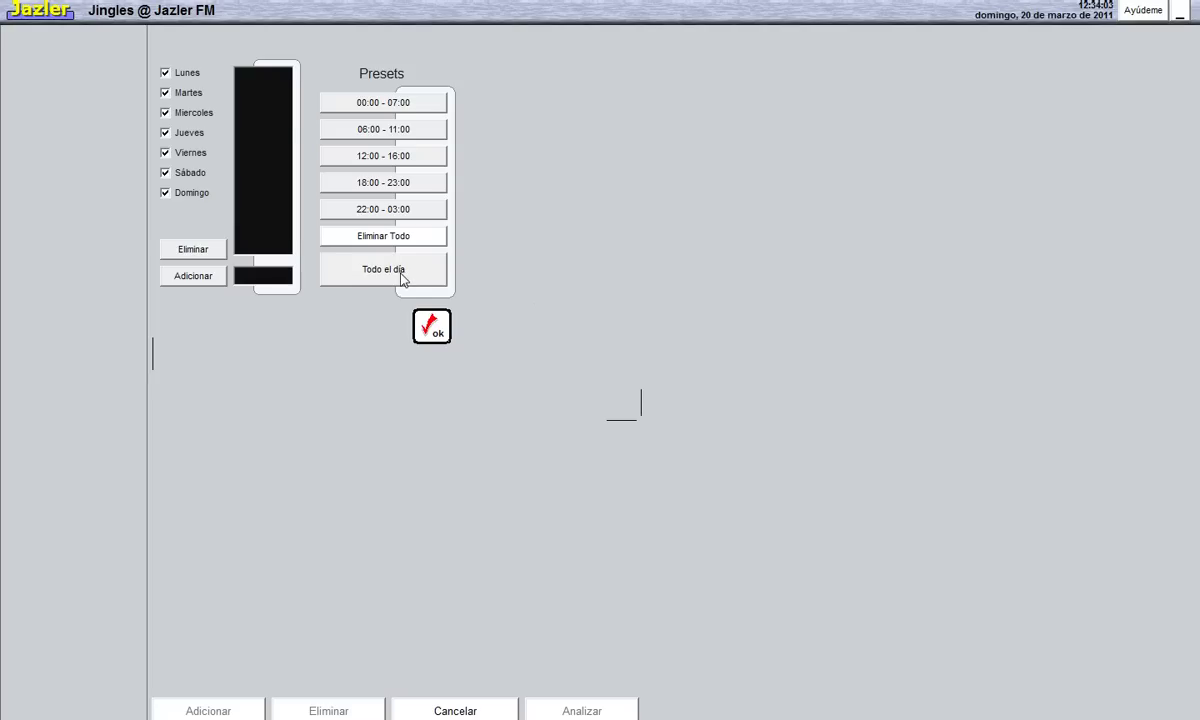
{"action": "left_click", "coordinate": [372, 274]}
{"action": "left_click", "coordinate": [431, 330]}
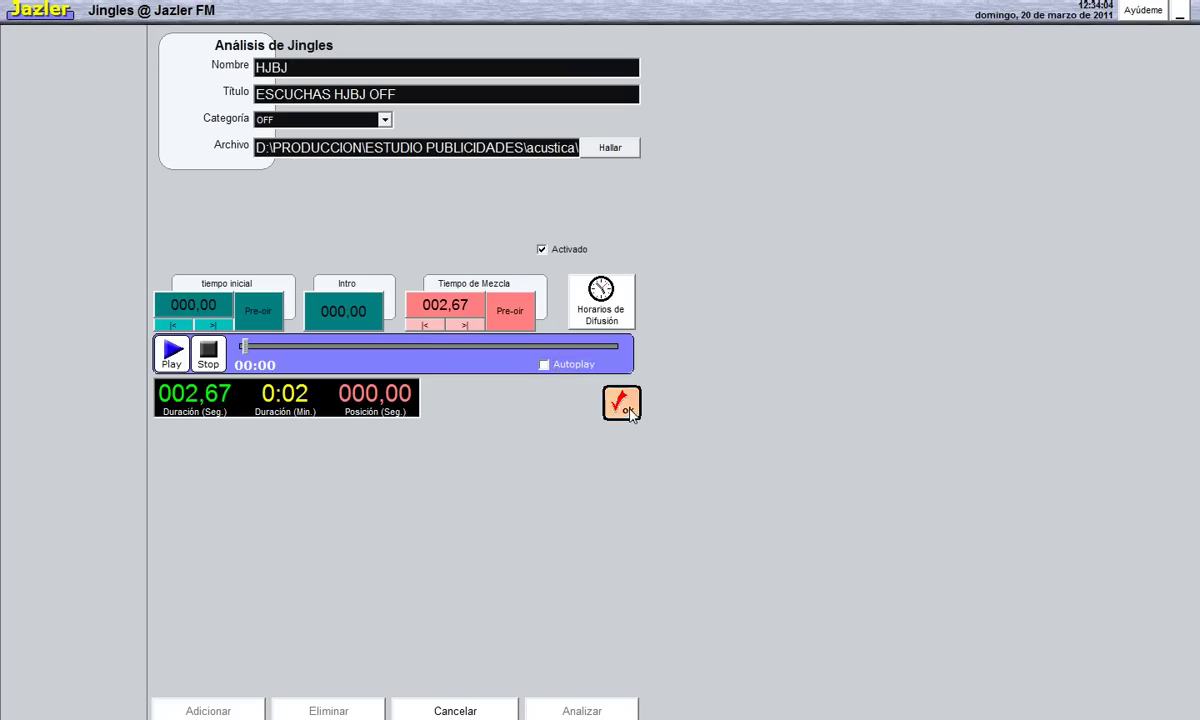
{"action": "left_click", "coordinate": [626, 408]}
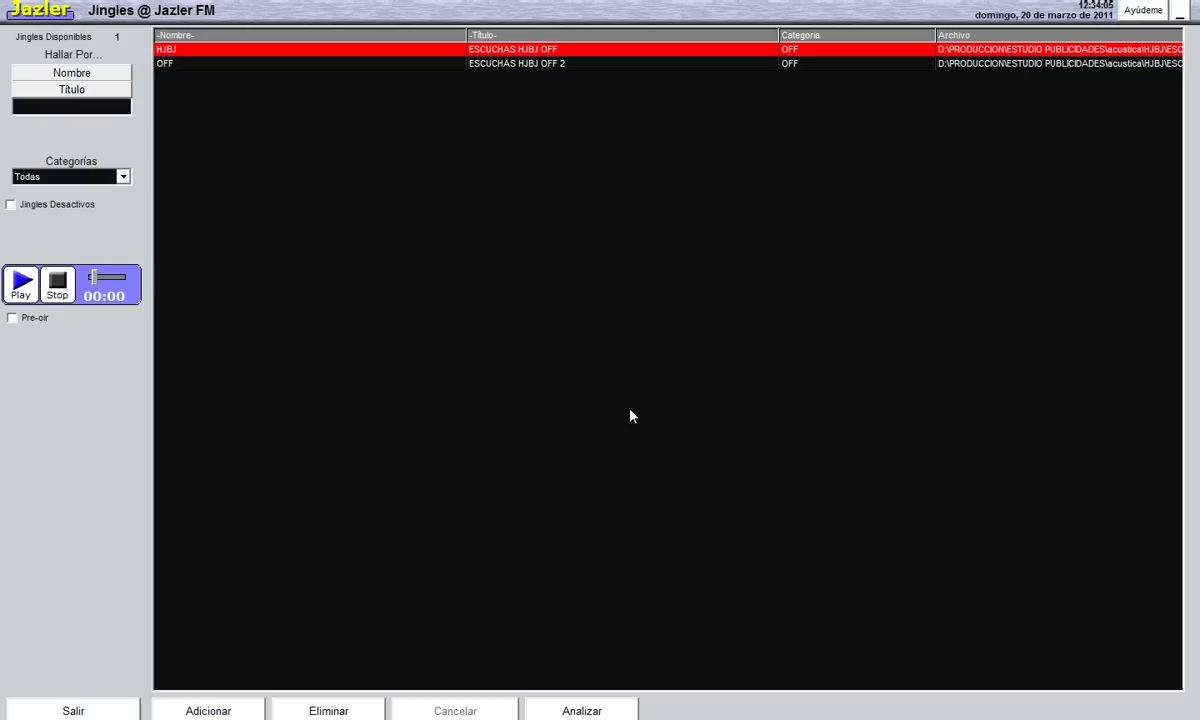
{"action": "left_click", "coordinate": [211, 712]}
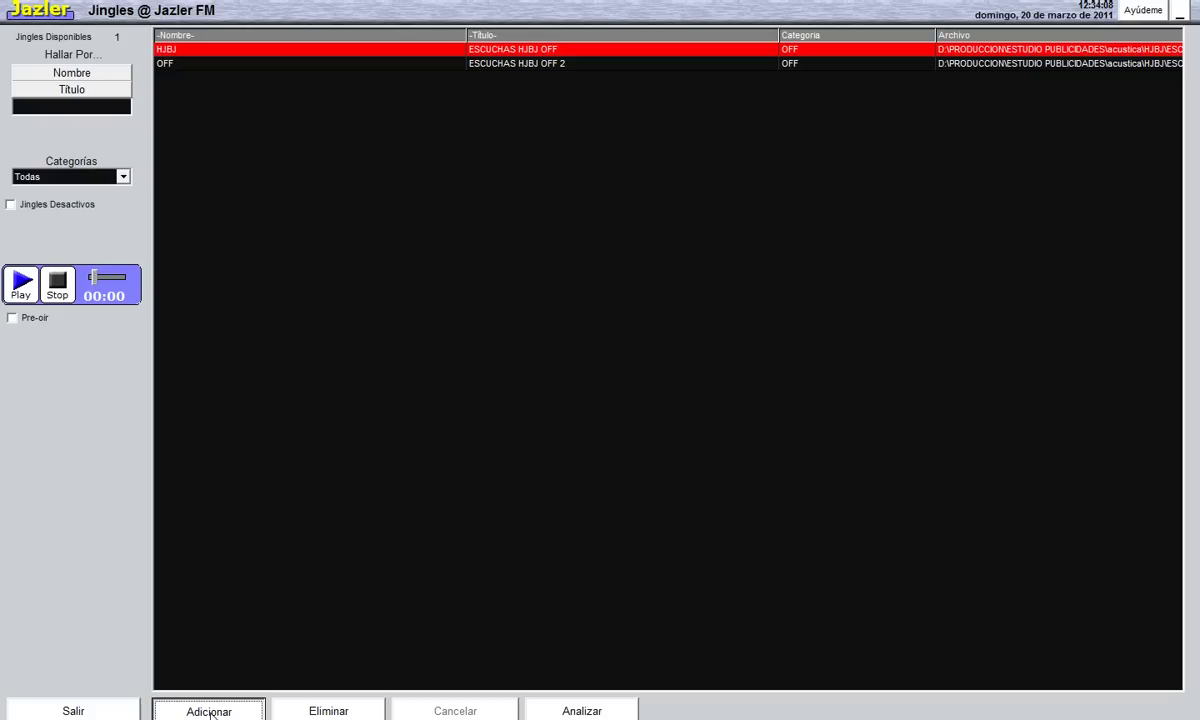
{"action": "left_click", "coordinate": [211, 712]}
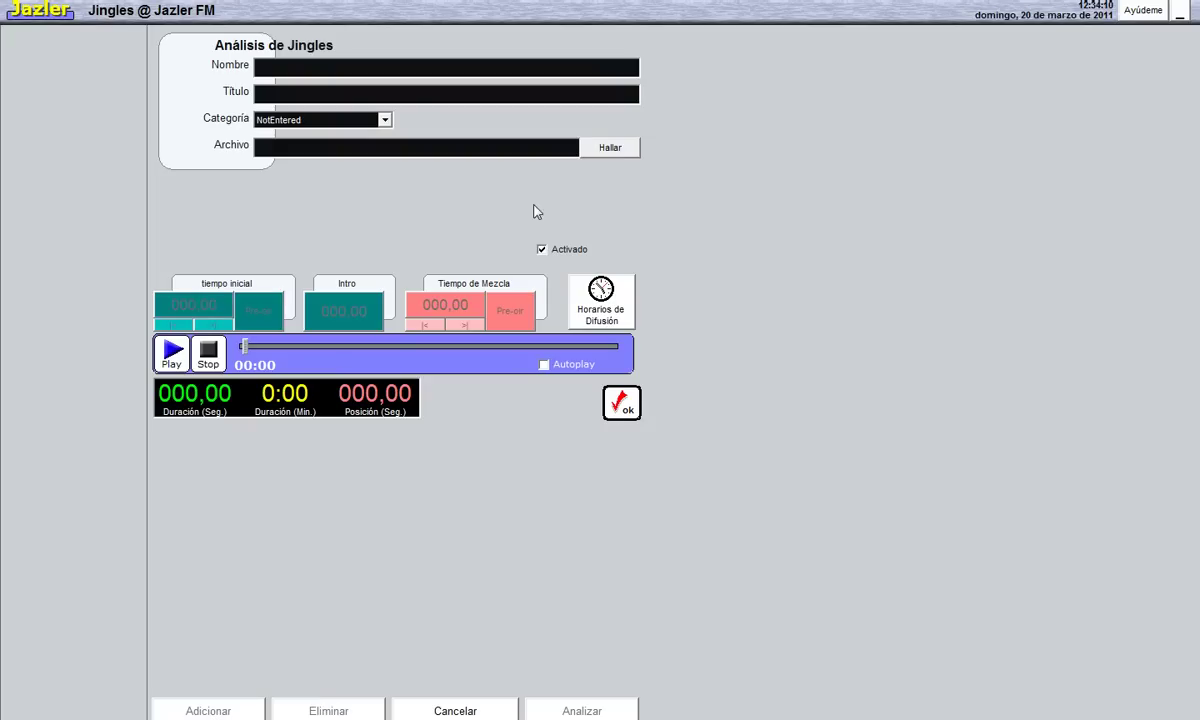
{"action": "left_click", "coordinate": [455, 711]}
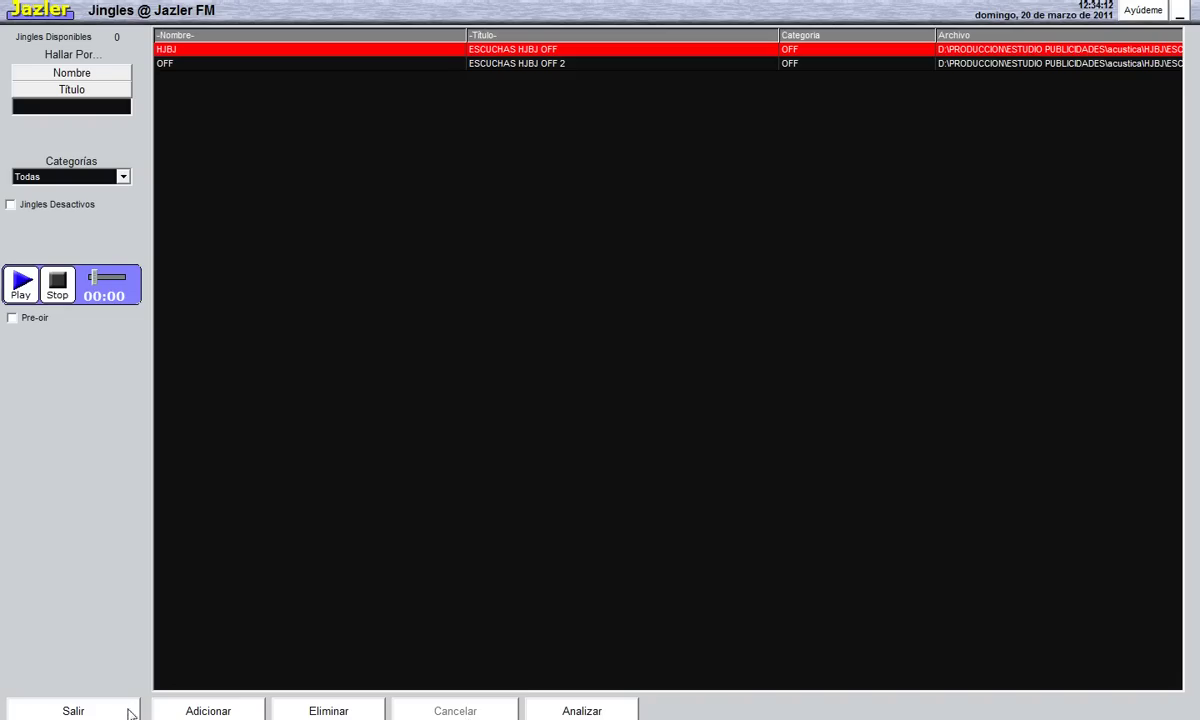
- Return to the studio and regenerate the playlist by switching to Asistente en Vivo and back to Piloto Automático
{"action": "left_click", "coordinate": [128, 712]}
{"action": "left_click", "coordinate": [420, 402]}
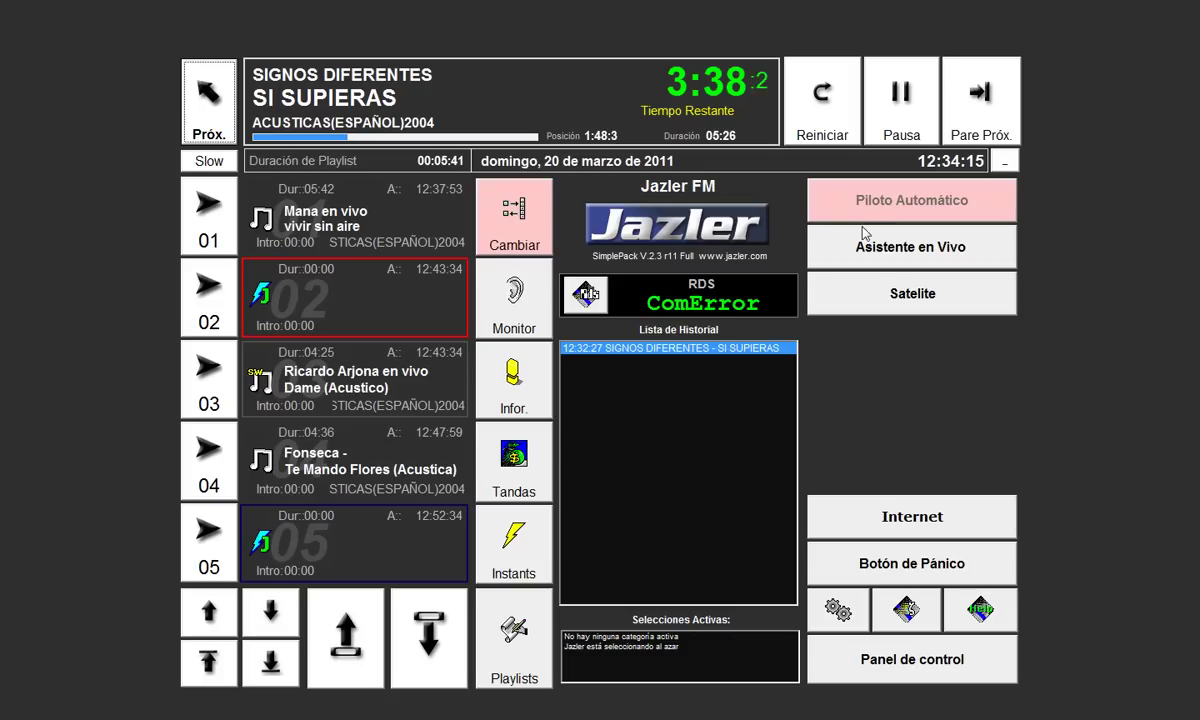
{"action": "left_click", "coordinate": [893, 243]}
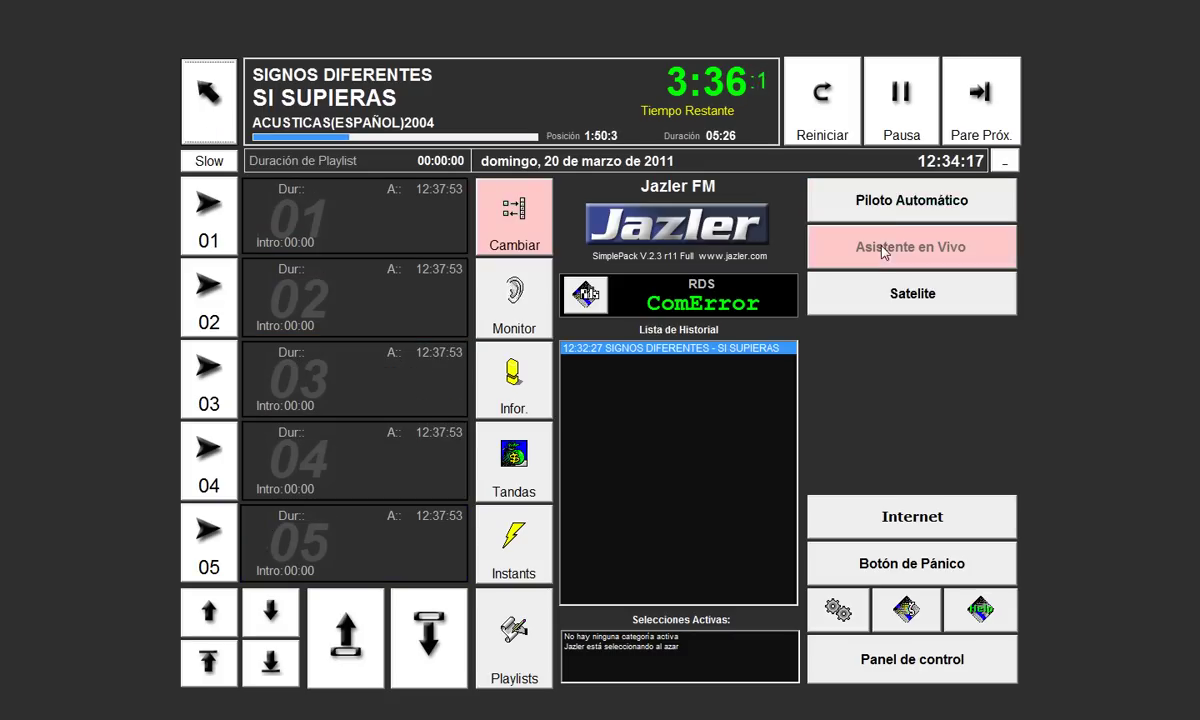
{"action": "left_click", "coordinate": [903, 208]}
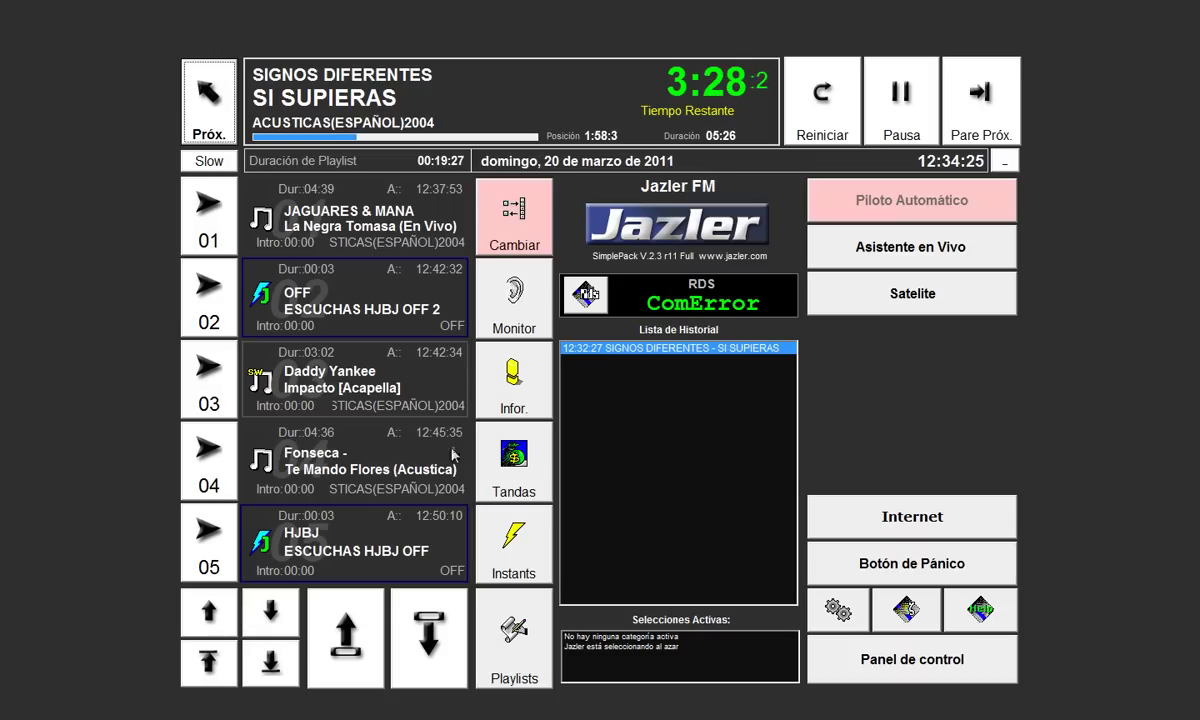
- Play the ESCUCHAS HJBJ OFF 2 and ESCUCHAS HJBJ OFF jingles from the playlist and go back to the control panel
{"action": "left_click", "coordinate": [208, 293]}
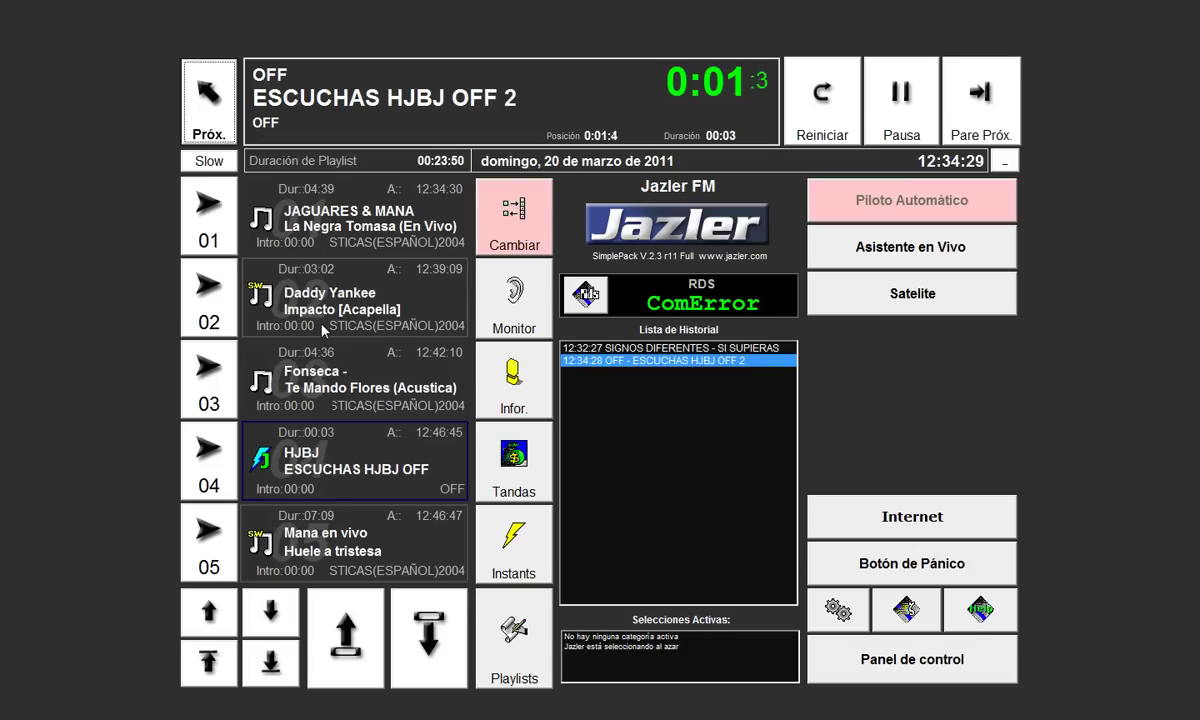
{"action": "left_click", "coordinate": [229, 393]}
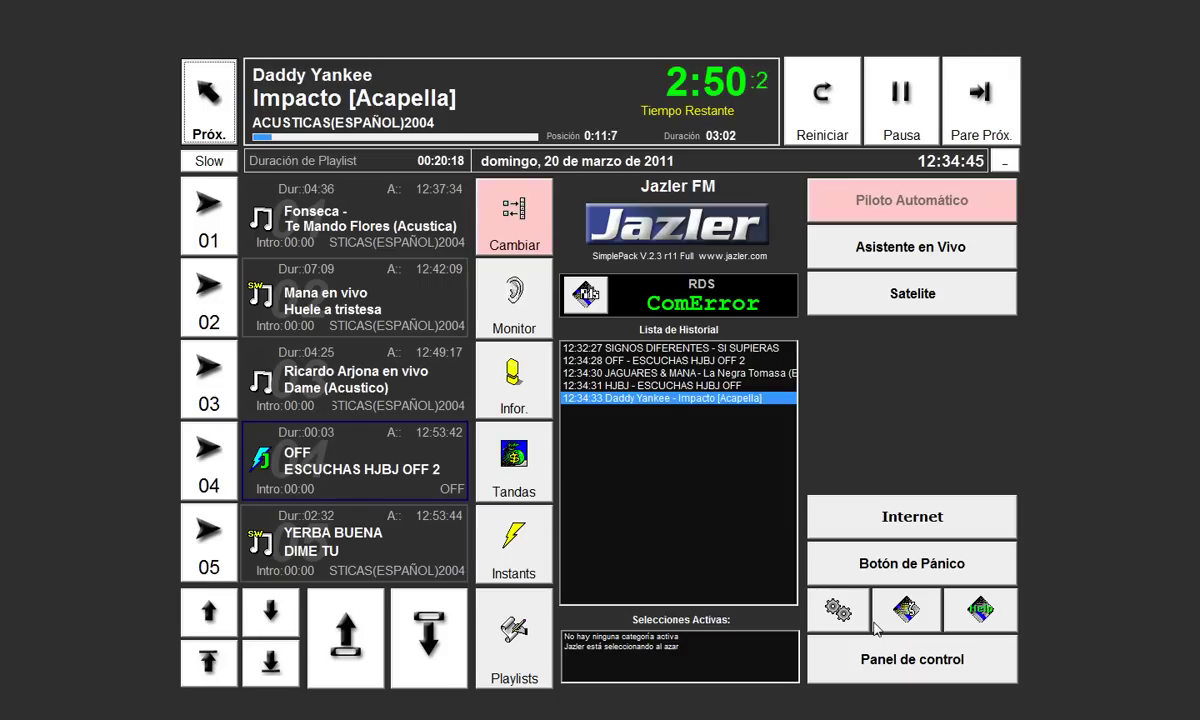
{"action": "left_click", "coordinate": [840, 624]}
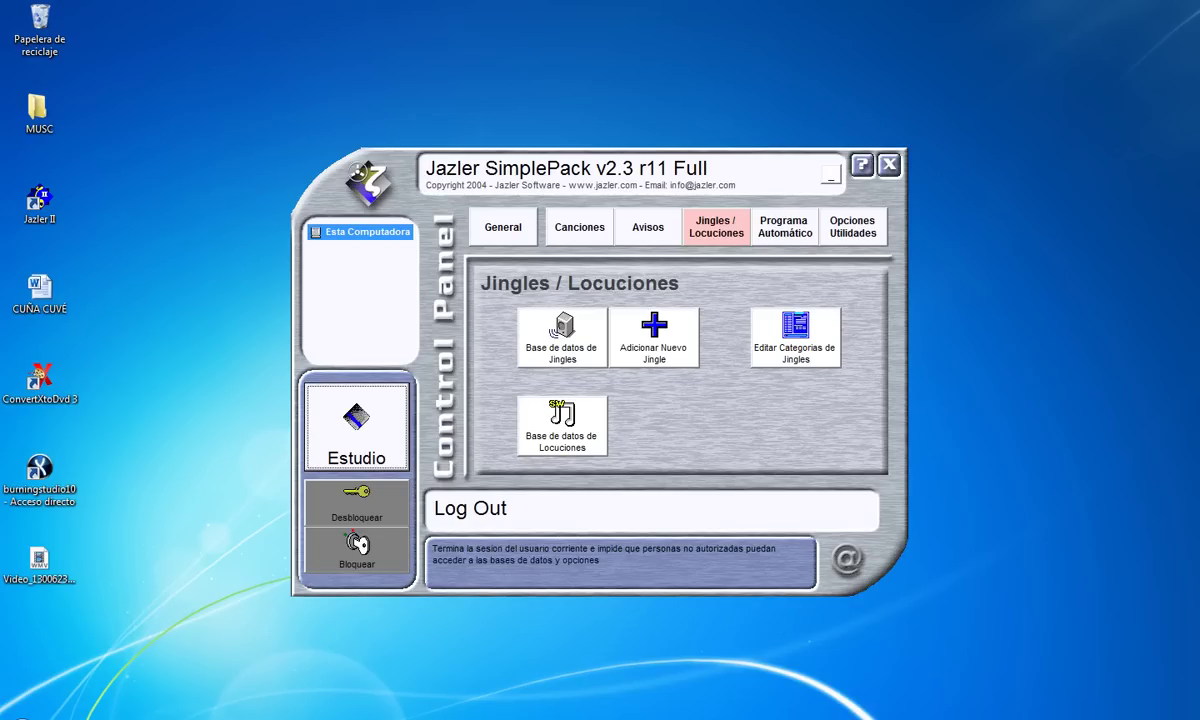
{"action": "left_click", "coordinate": [262, 640]}
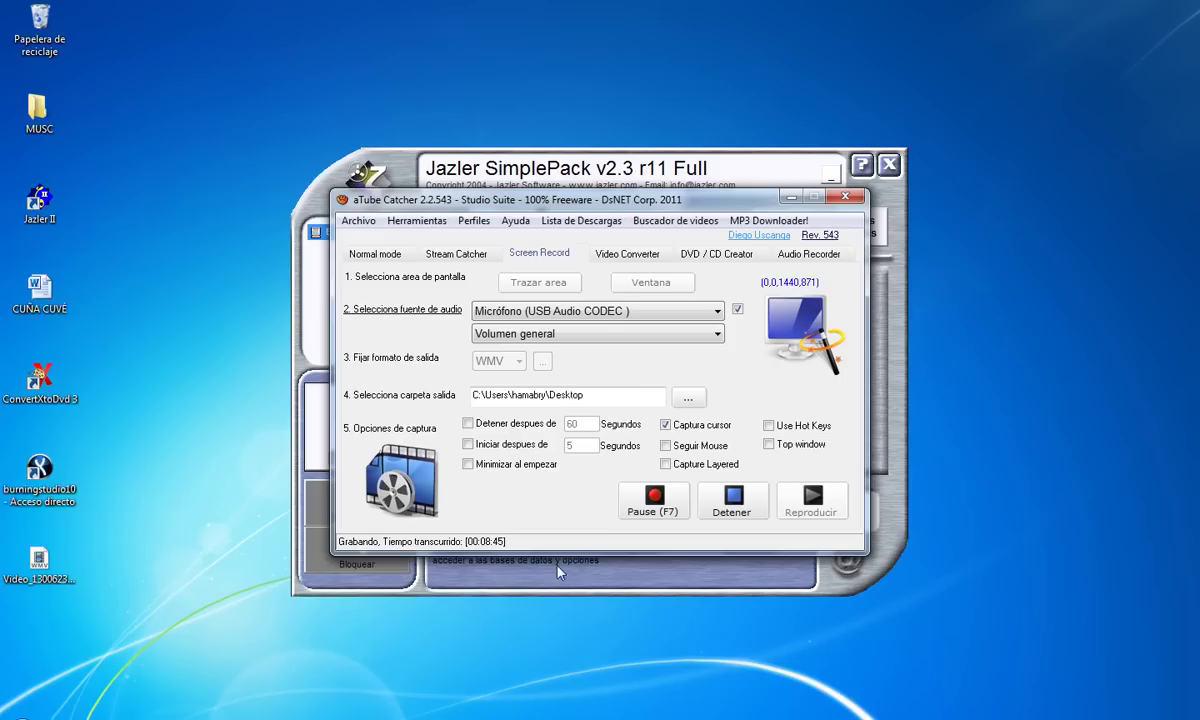